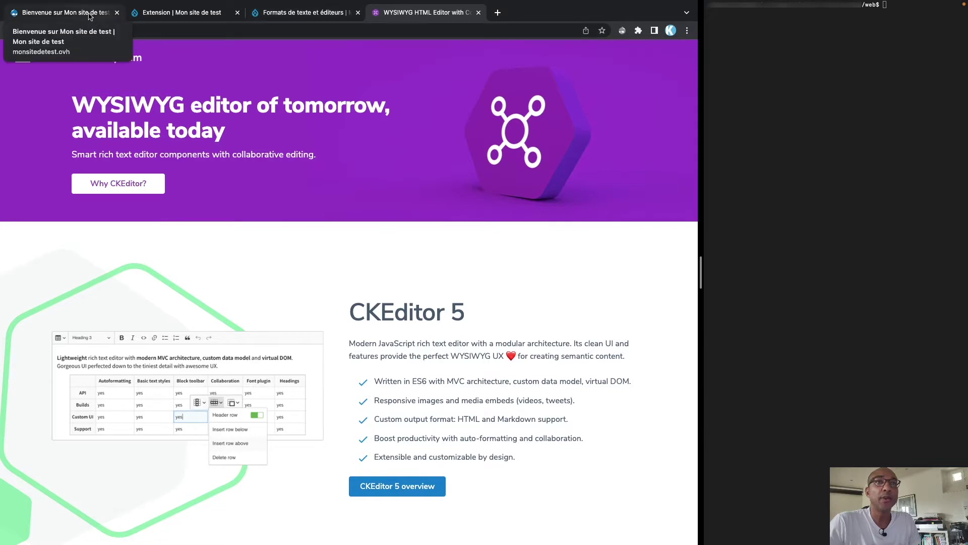
Check the site's home page and examine the CKEditor module's details in the extension list.
{"action": "left_click", "coordinate": [63, 12]}
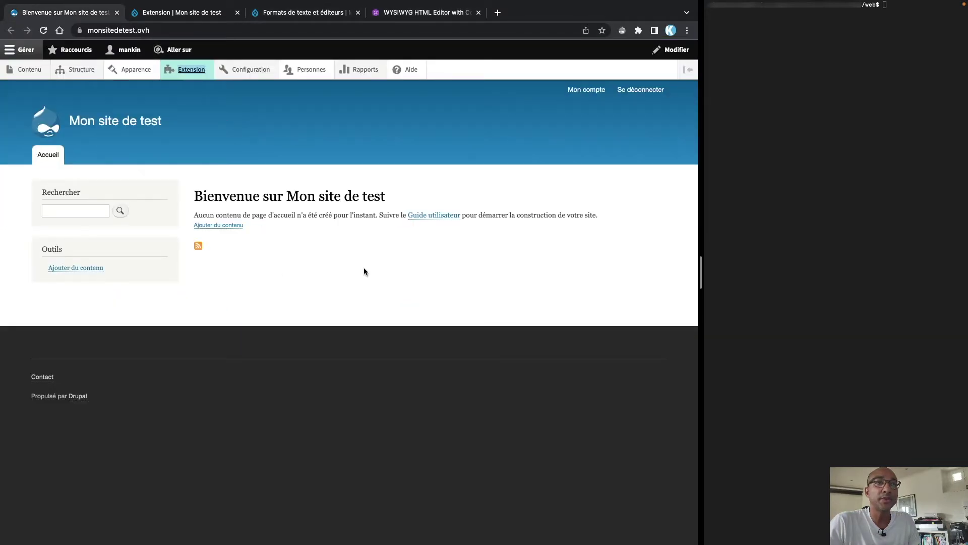
{"action": "left_click", "coordinate": [200, 14]}
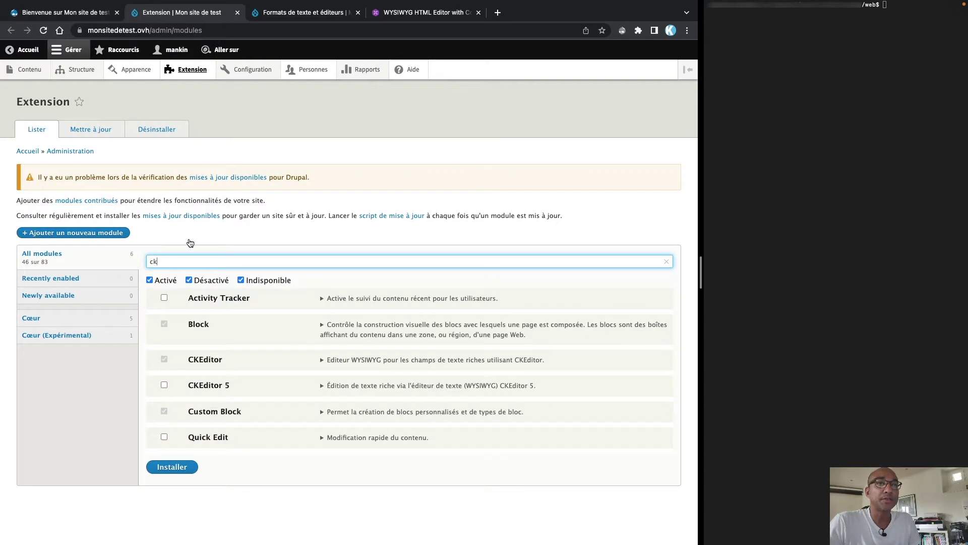
{"action": "left_click", "coordinate": [331, 361]}
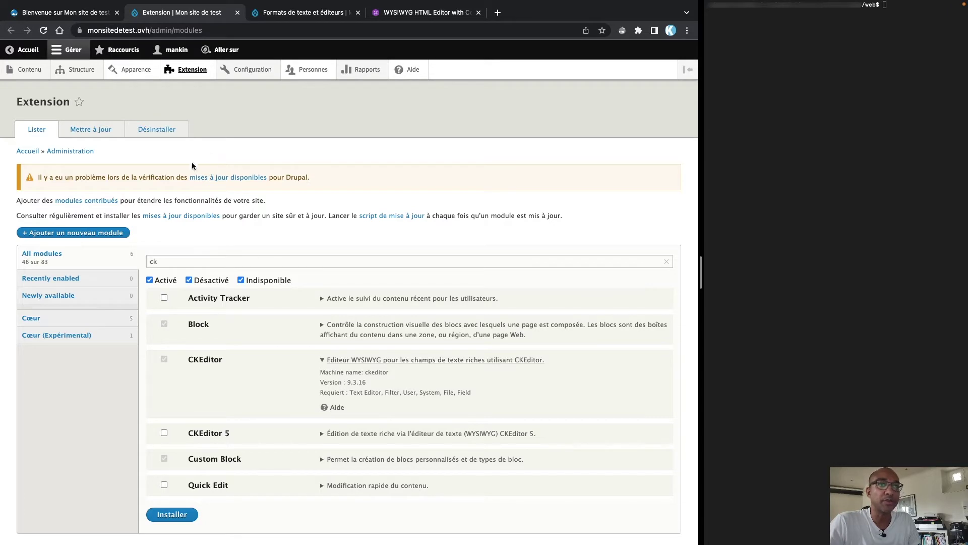
{"action": "left_click", "coordinate": [322, 361]}
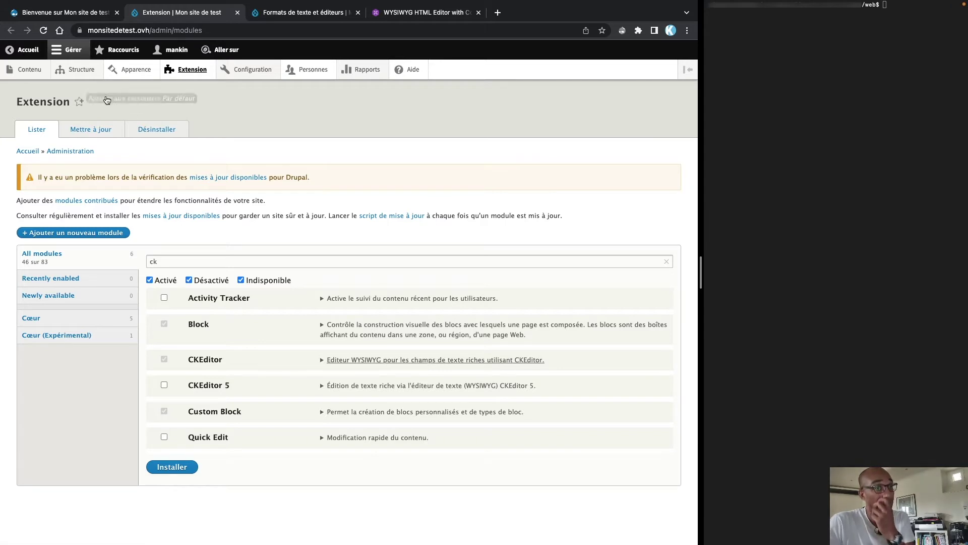
Start a new "Page de base" content item and set its body text format to HTML complet.
{"action": "left_click", "coordinate": [25, 70]}
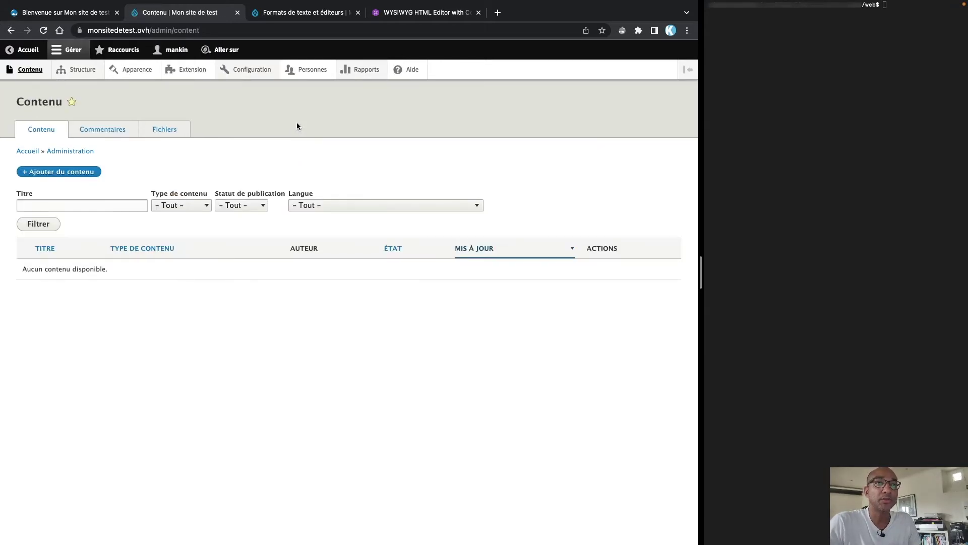
{"action": "left_click", "coordinate": [53, 173]}
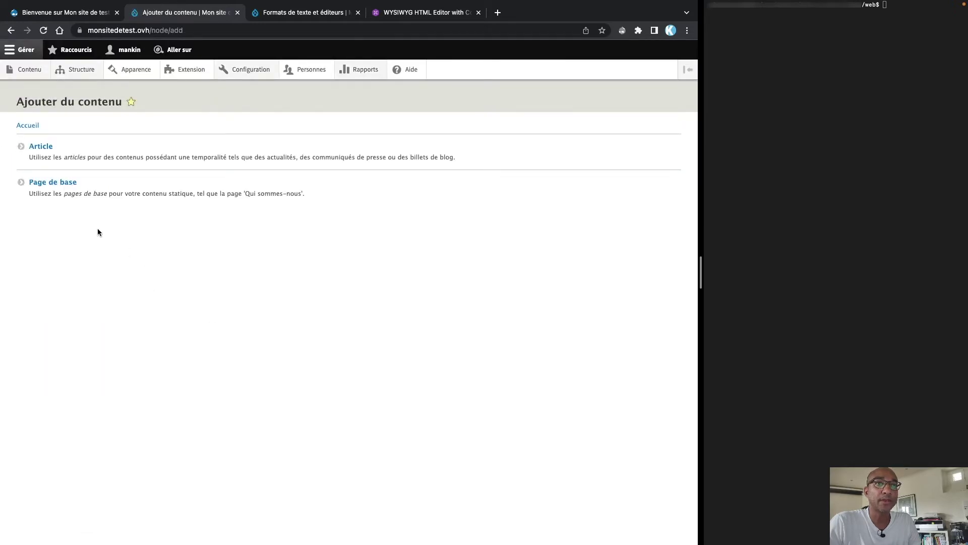
{"action": "left_click", "coordinate": [53, 183]}
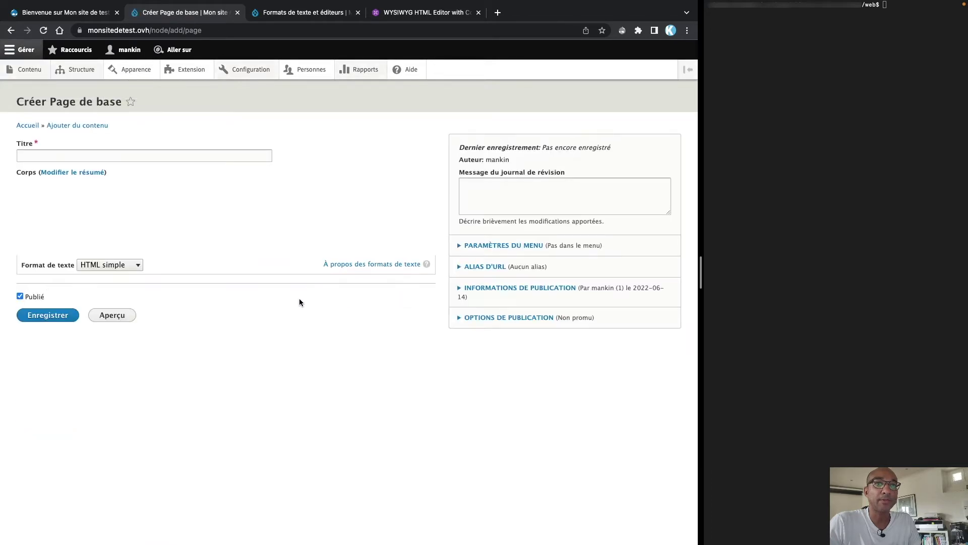
{"action": "left_click", "coordinate": [133, 235]}
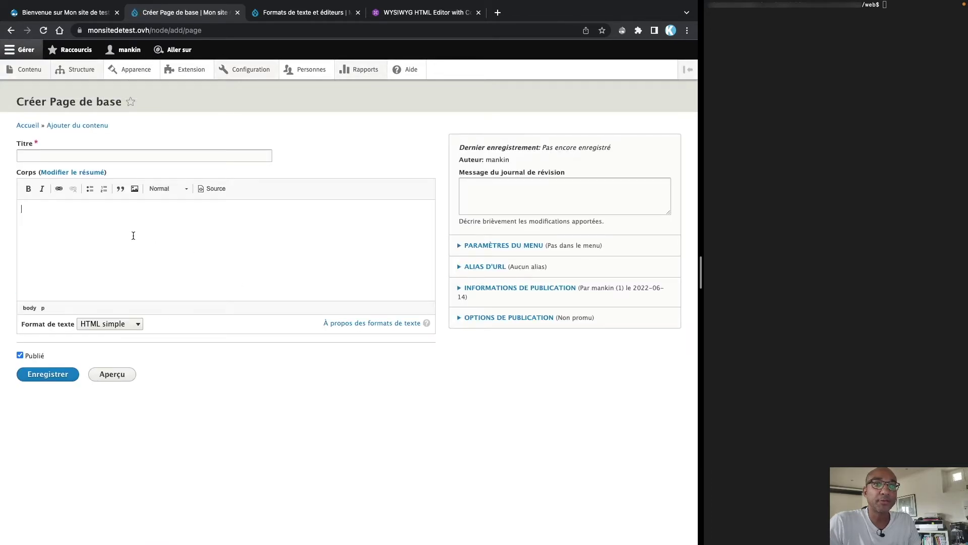
{"action": "left_click", "coordinate": [117, 325]}
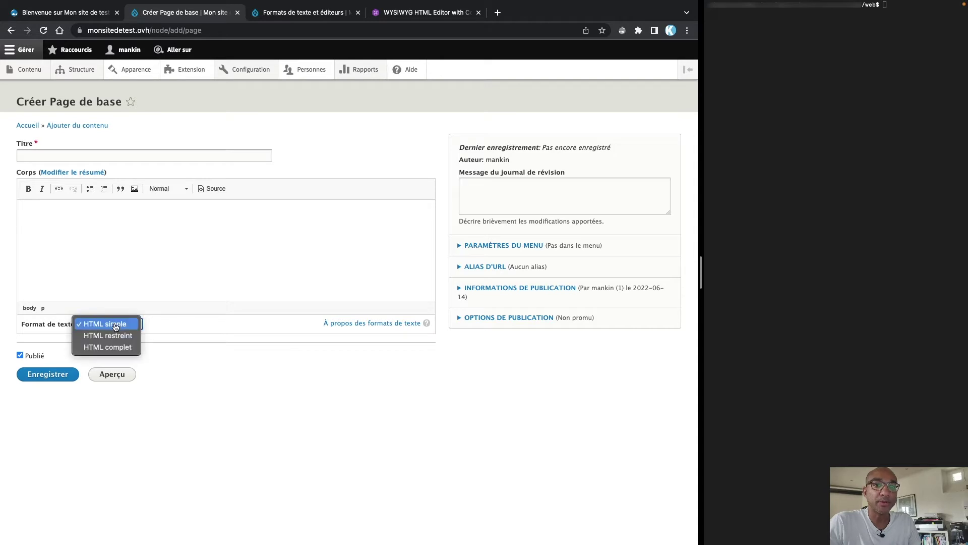
{"action": "left_click", "coordinate": [108, 347]}
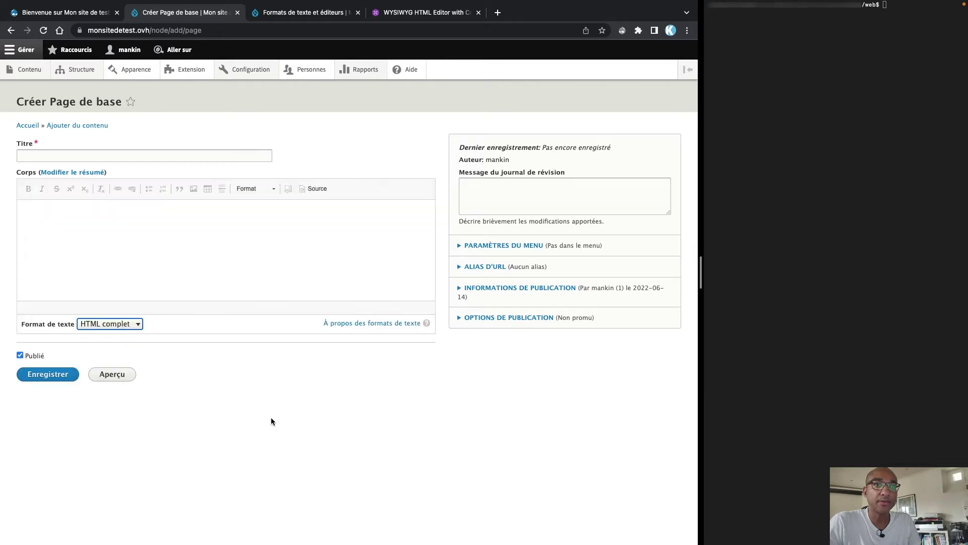
Add the link <a href="#">TOto</a> to the body as HTML source and return to the visual view.
{"action": "left_click", "coordinate": [303, 189]}
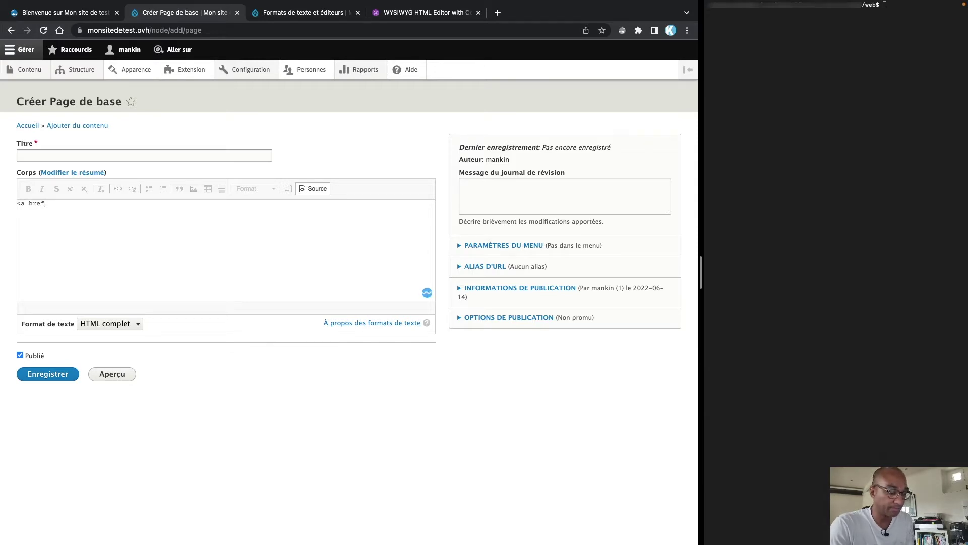
{"action": "type", "text": "<a href=\"#\">TOto"}
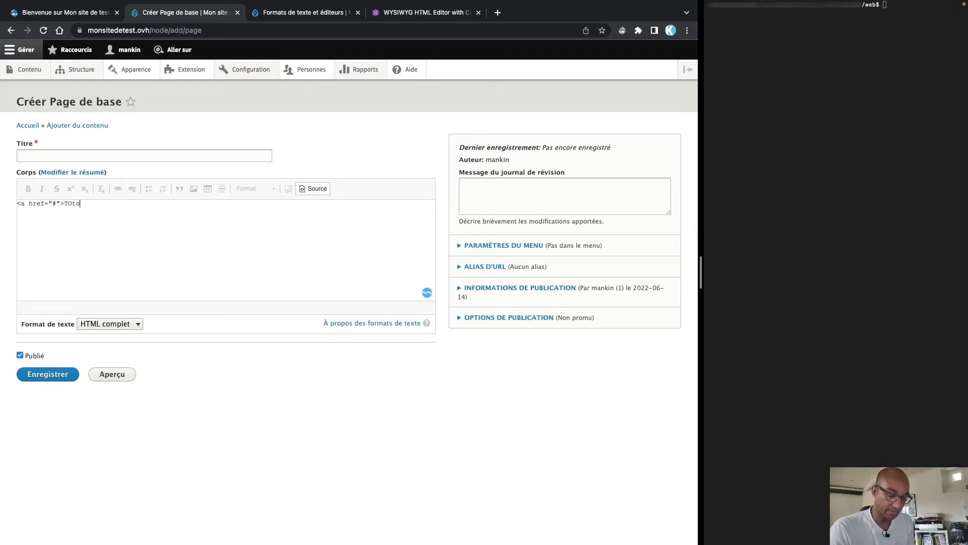
{"action": "type", "text": "</a>>"}
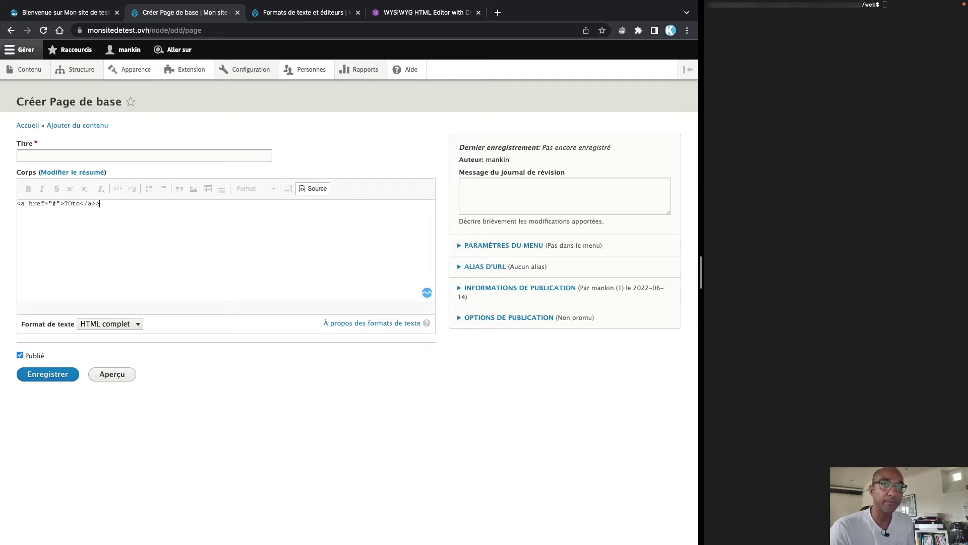
{"action": "key", "text": "BackSpace"}
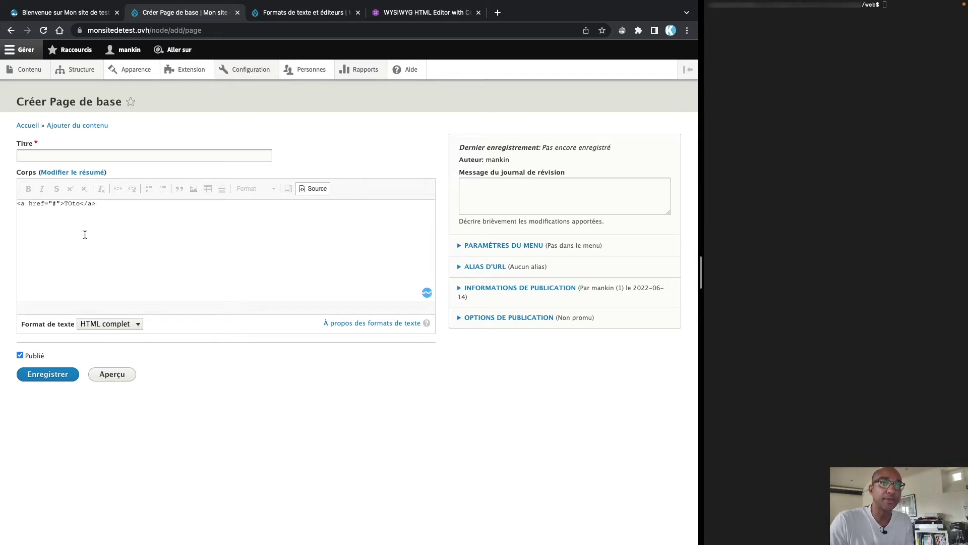
{"action": "left_click", "coordinate": [310, 188]}
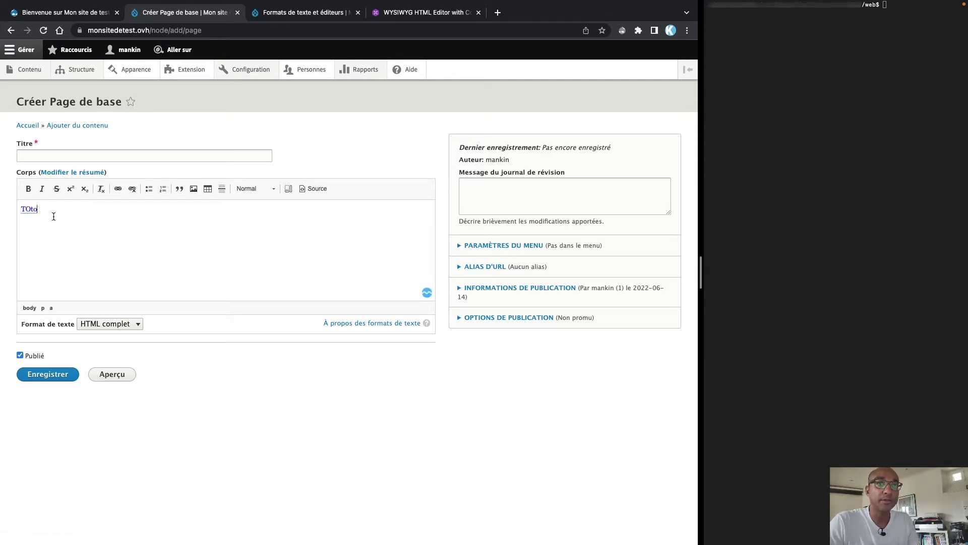
Check the URL of the TOto link and add a new line below it in the body.
{"action": "left_click_drag", "start_coordinate": [47, 212], "coordinate": [20, 210]}
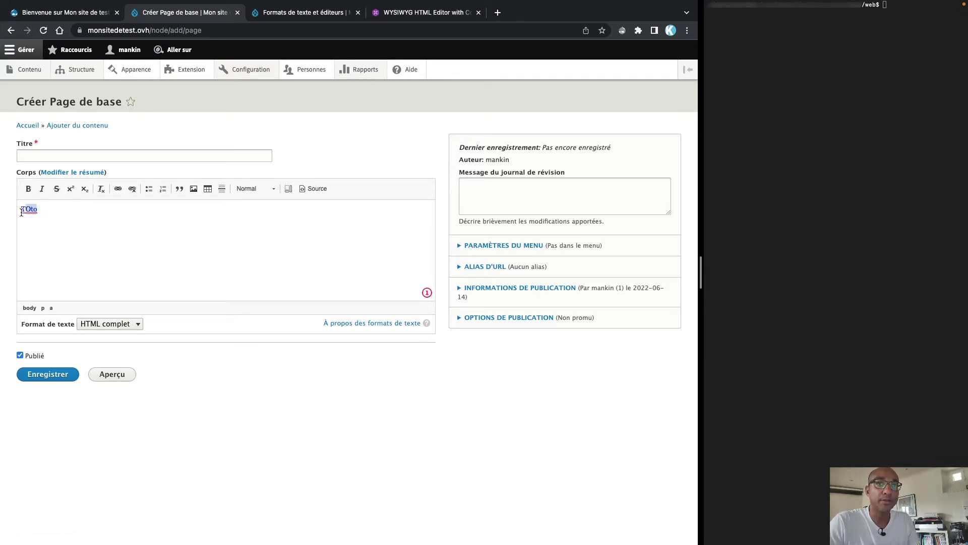
{"action": "left_click", "coordinate": [118, 190]}
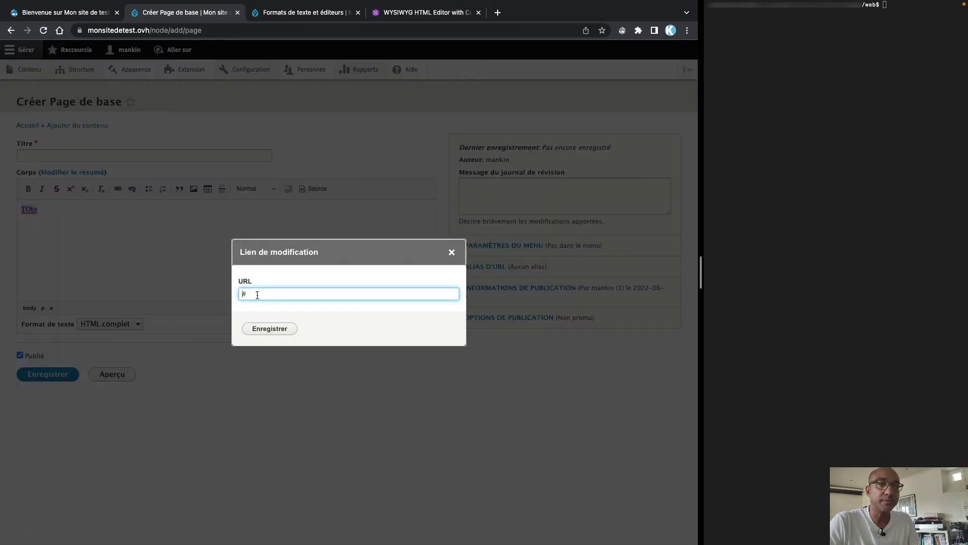
{"action": "left_click", "coordinate": [268, 328]}
{"action": "left_click", "coordinate": [83, 254]}
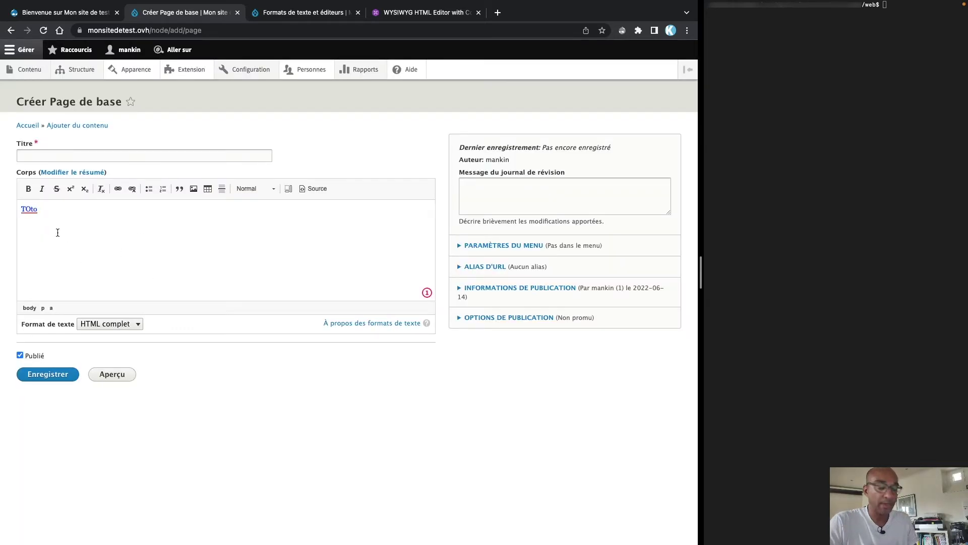
{"action": "key", "text": "Return"}
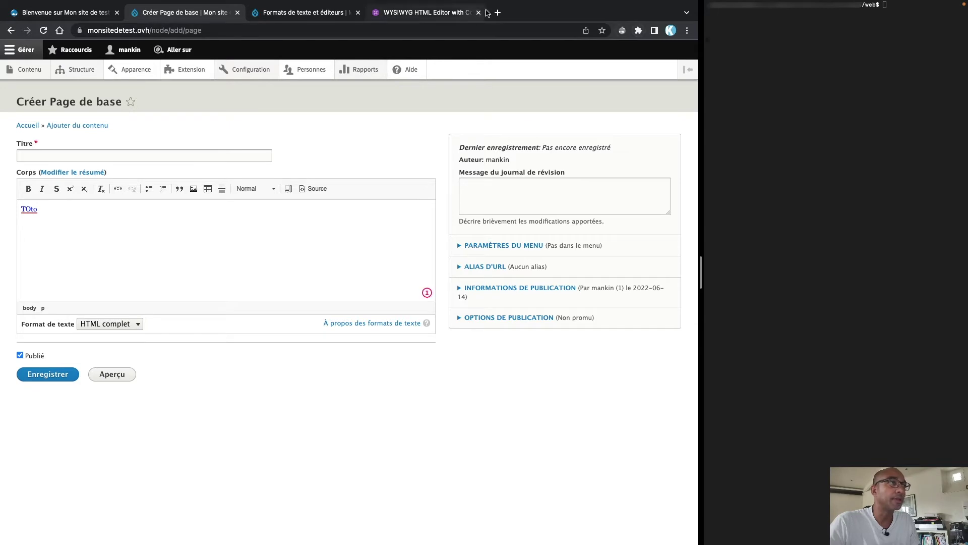
Search the web for "lorem ipsum" in a new browser tab and open the lipsum.com generator.
{"action": "key", "text": "super+t"}
{"action": "type", "text": "m"}
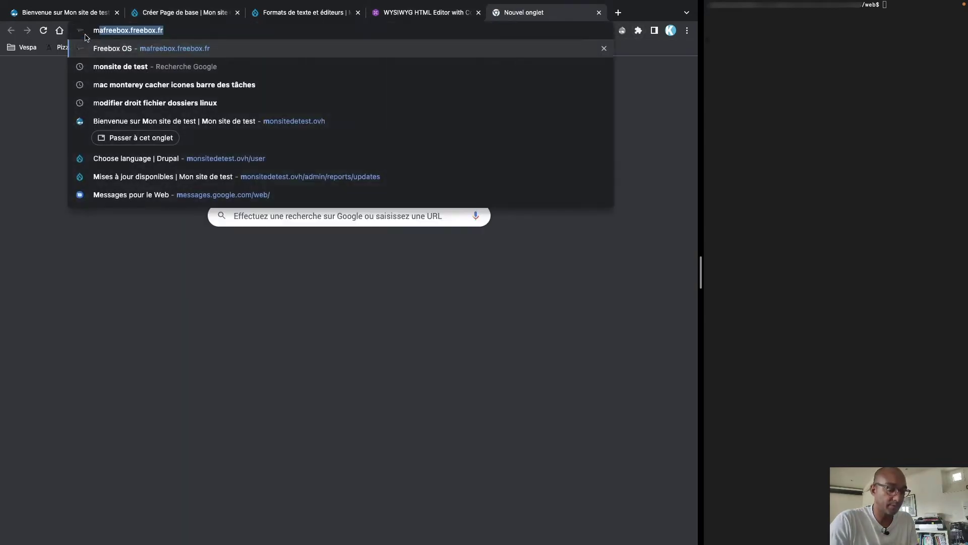
{"action": "type", "text": "orem ipsum"}
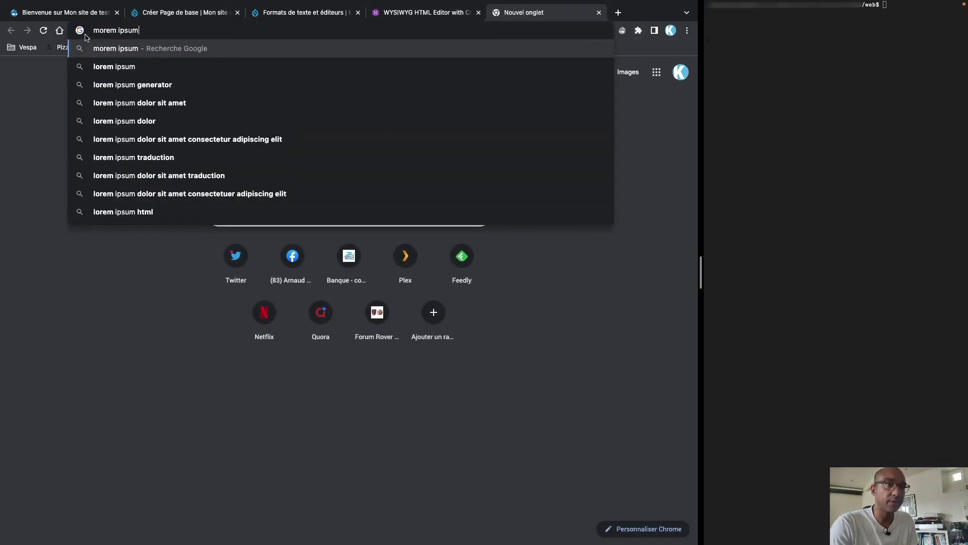
{"action": "left_click", "coordinate": [109, 67]}
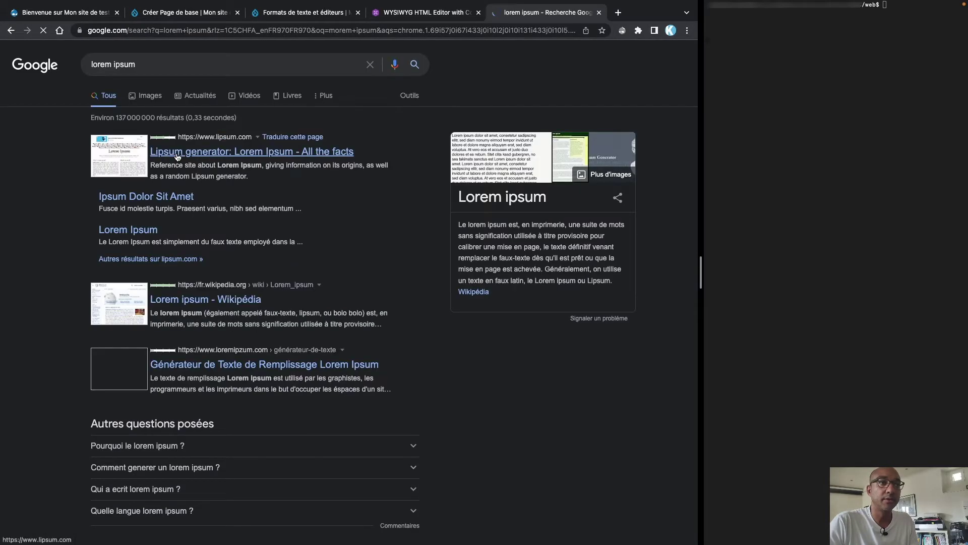
{"action": "left_click", "coordinate": [193, 155]}
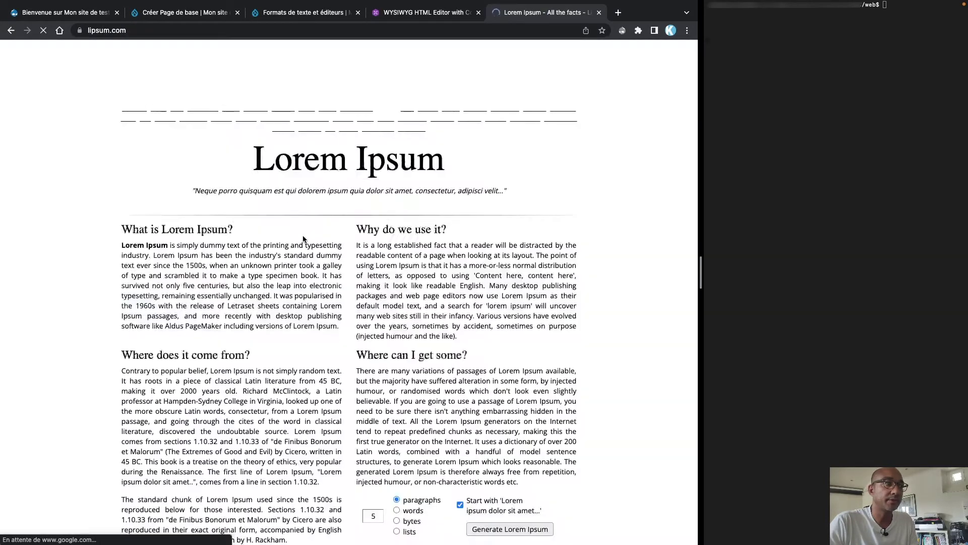
Generate 5 paragraphs of Lorem Ipsum text on lipsum.com.
{"action": "scroll", "coordinate": [268, 334], "scroll_direction": "down", "scroll_amount": 1}
{"action": "scroll", "coordinate": [268, 335], "scroll_direction": "down", "scroll_amount": 1}
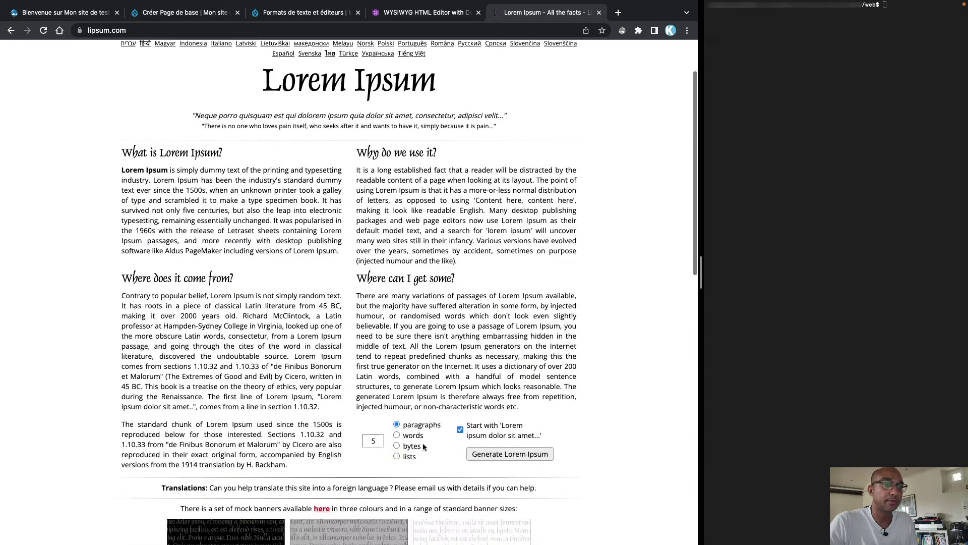
{"action": "left_click_drag", "start_coordinate": [121, 151], "coordinate": [333, 397]}
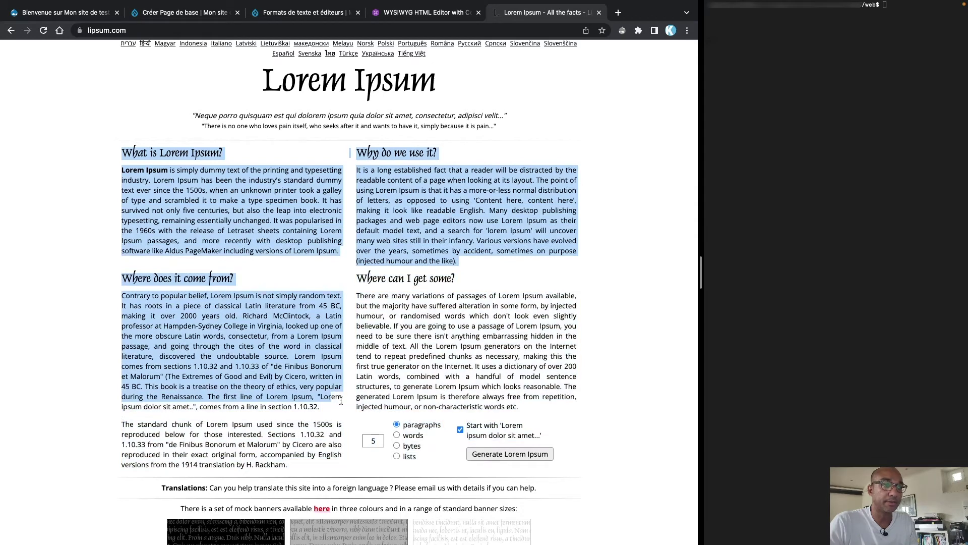
{"action": "left_click", "coordinate": [510, 454]}
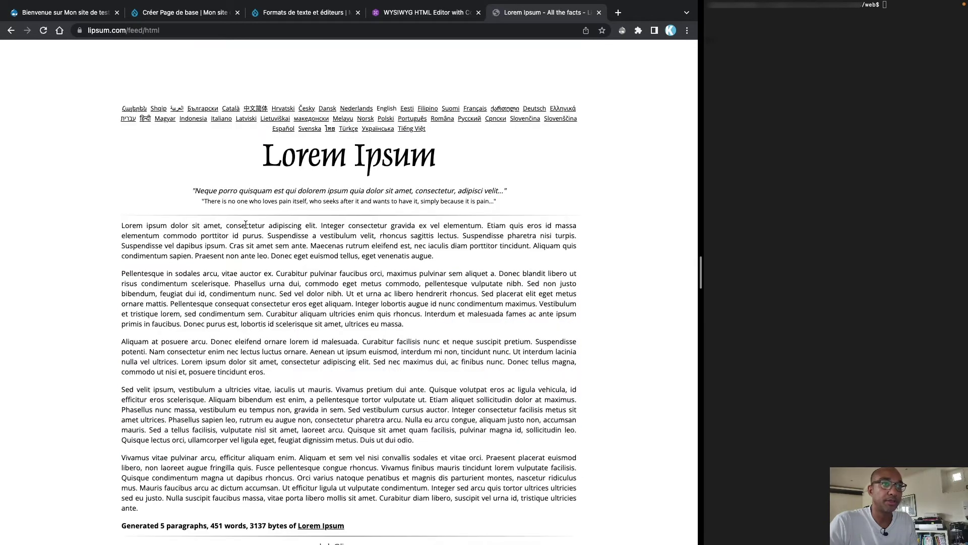
Copy all the generated Lorem Ipsum paragraphs into the new page's body, below the TOto link.
{"action": "left_click_drag", "start_coordinate": [122, 227], "coordinate": [385, 507]}
{"action": "key", "text": "ctrl+c"}
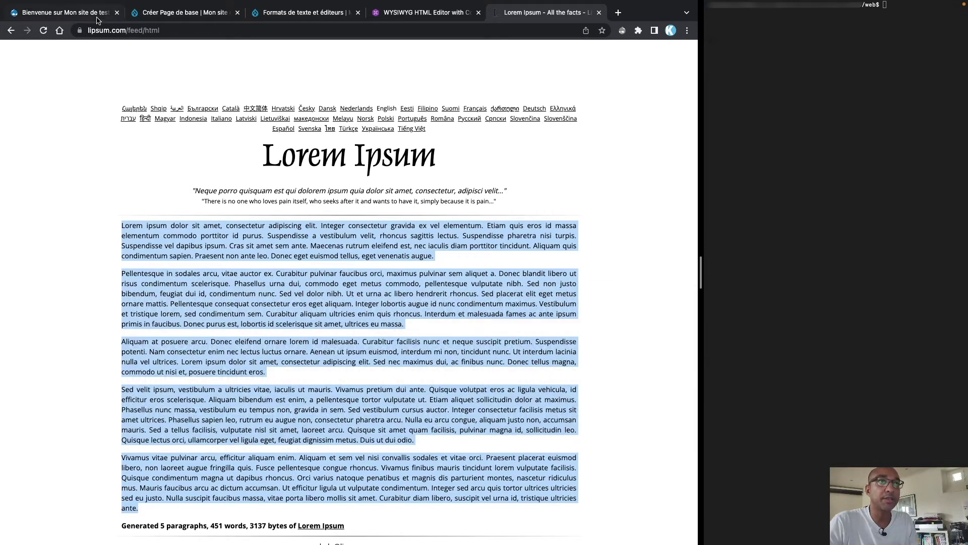
{"action": "left_click", "coordinate": [185, 14]}
{"action": "key", "text": "ctrl+v"}
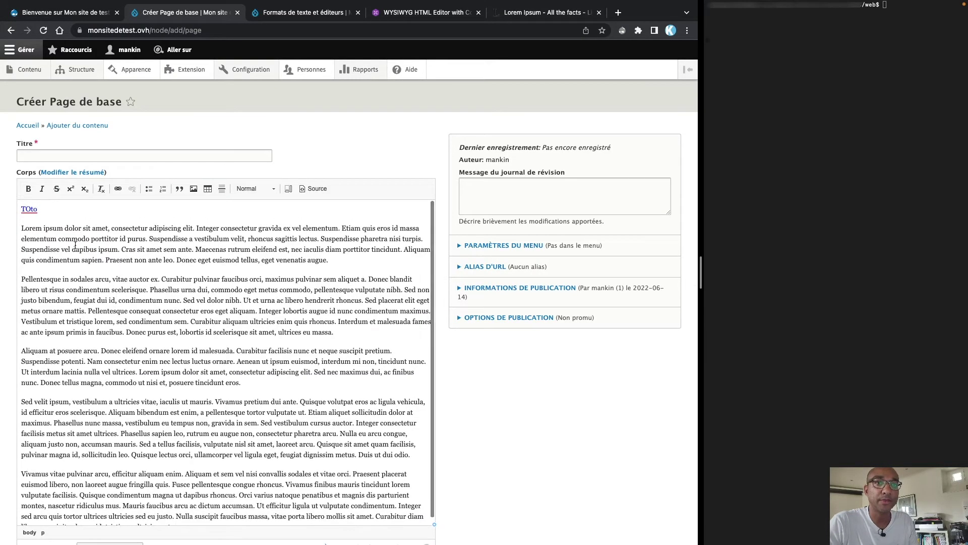
Split the first paragraph after "Lorem ipsum dolor sit amet, c" and format that opening line as Titre 1.
{"action": "left_click", "coordinate": [113, 228]}
{"action": "key", "text": "Return"}
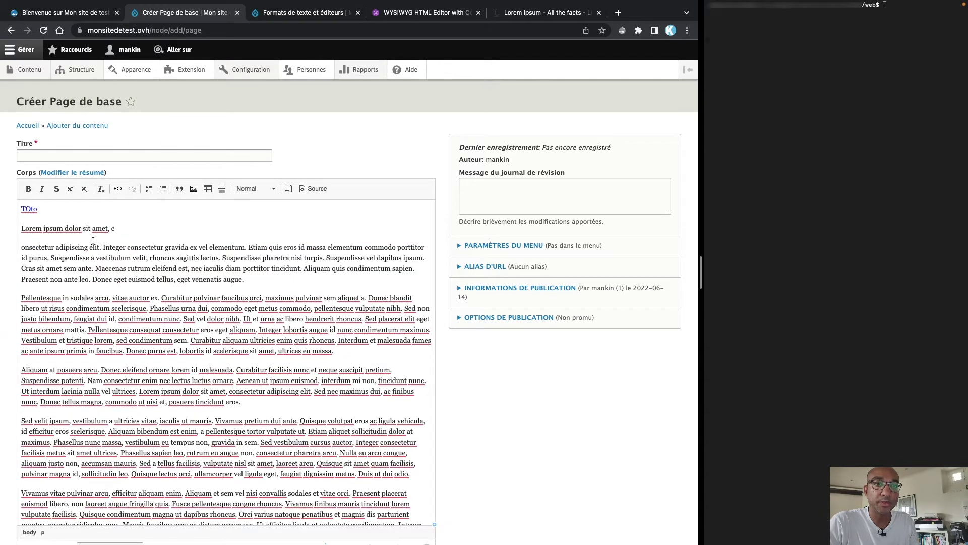
{"action": "left_click_drag", "start_coordinate": [114, 228], "coordinate": [1, 226]}
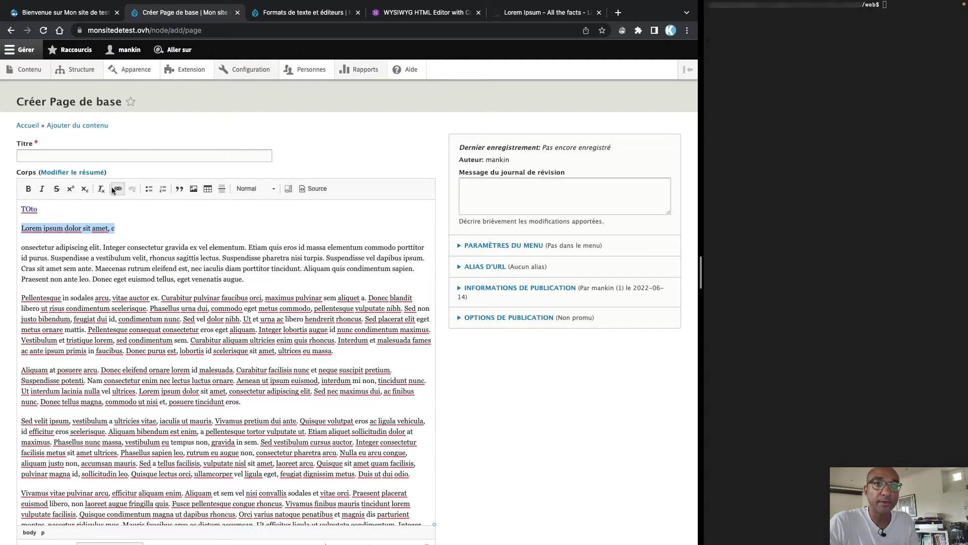
{"action": "left_click", "coordinate": [263, 188]}
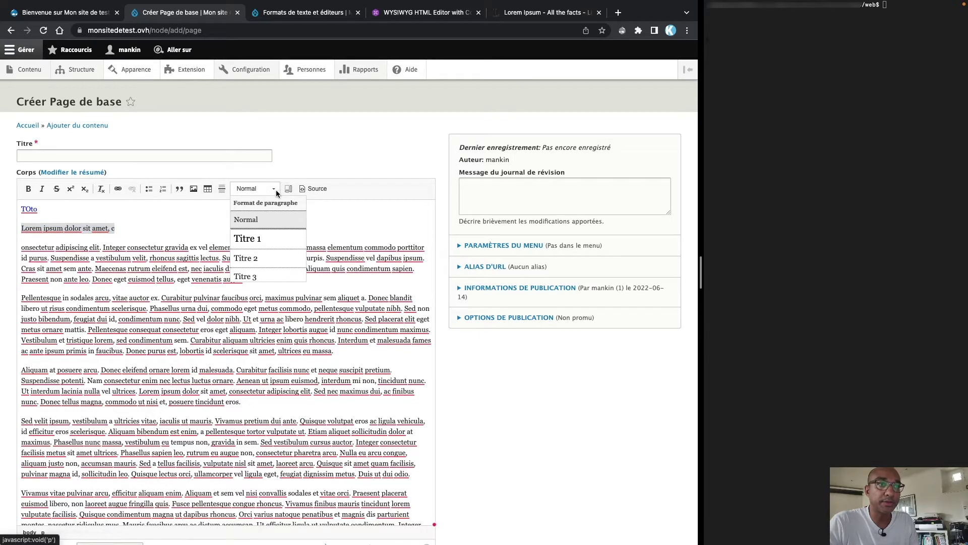
{"action": "left_click", "coordinate": [251, 240]}
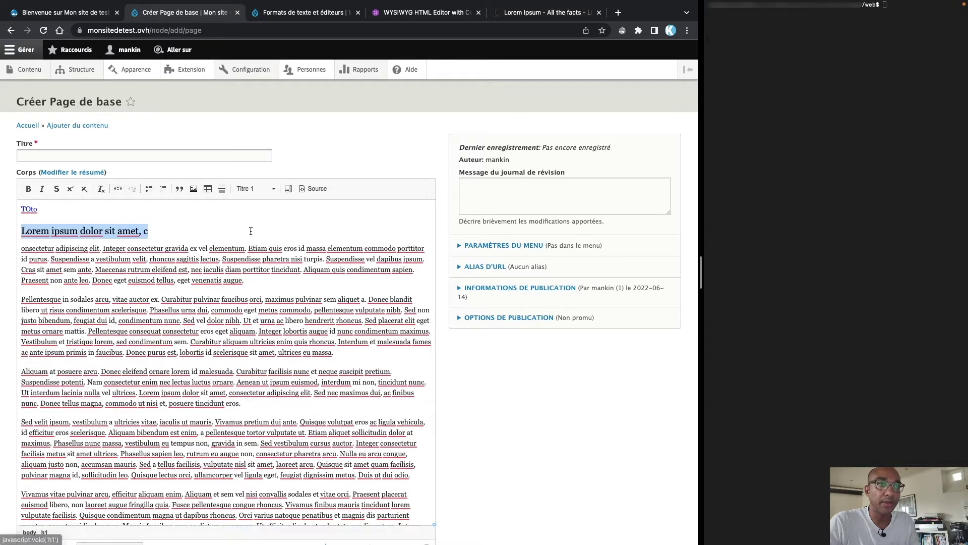
Insert two empty lines after the paragraph that follows the Titre 1 heading.
{"action": "left_click", "coordinate": [251, 285]}
{"action": "key", "text": "Return"}
{"action": "key", "text": "Return"}
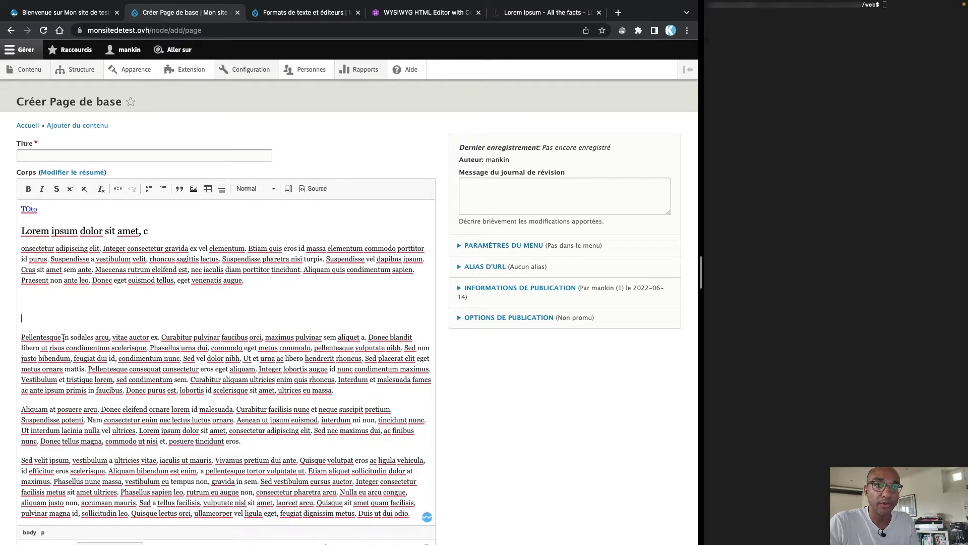
Split "Pellentesque in sodales arcu, vitae auctor ex." off its paragraph and format that line as Titre 2.
{"action": "left_click", "coordinate": [160, 336]}
{"action": "key", "text": "Return"}
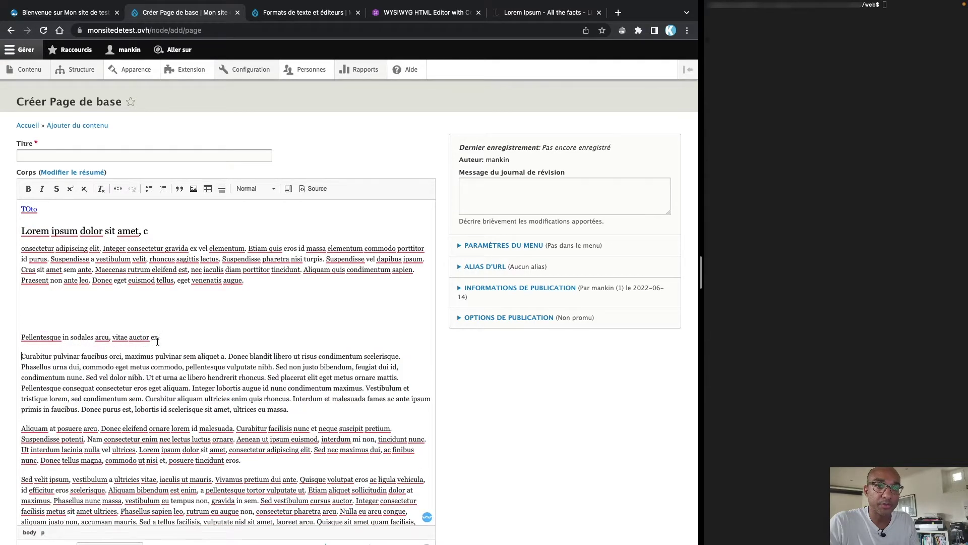
{"action": "left_click_drag", "start_coordinate": [160, 337], "coordinate": [23, 323]}
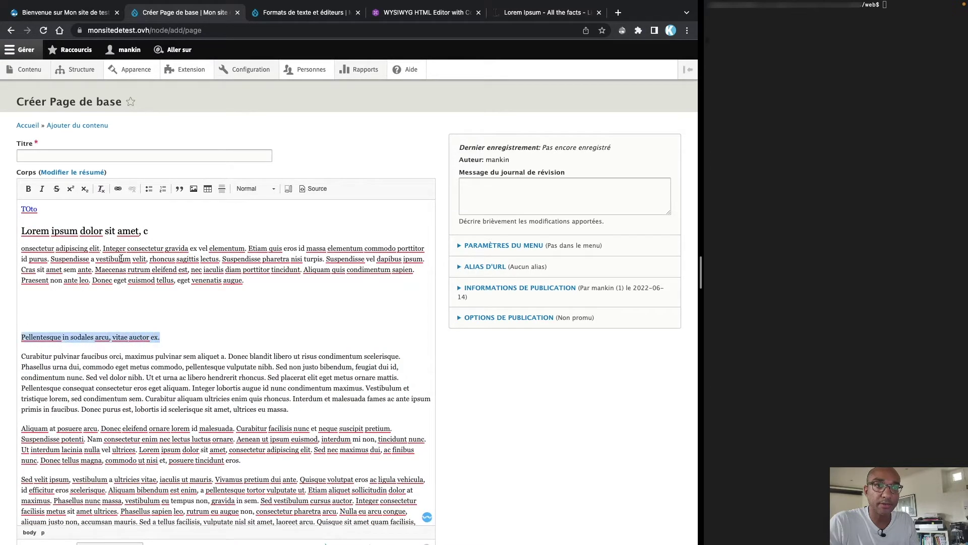
{"action": "left_click", "coordinate": [257, 189]}
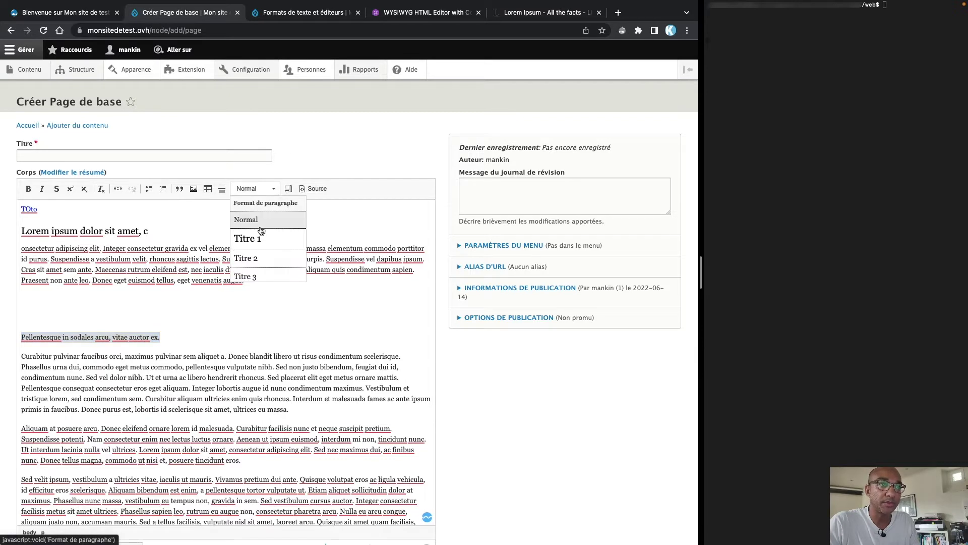
{"action": "left_click", "coordinate": [248, 260]}
{"action": "left_click", "coordinate": [186, 339]}
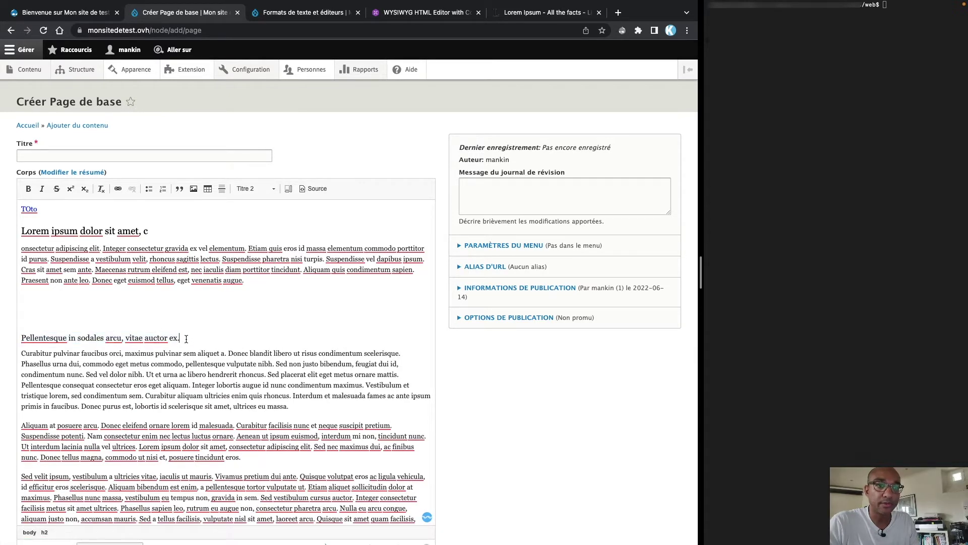
Add an empty line below the paragraph under the Titre 2 heading, and make "Aliquam at posuere arcu." a separate Titre 3 line.
{"action": "left_click", "coordinate": [300, 410]}
{"action": "key", "text": "Return"}
{"action": "scroll", "coordinate": [181, 401], "scroll_direction": "down", "scroll_amount": 3}
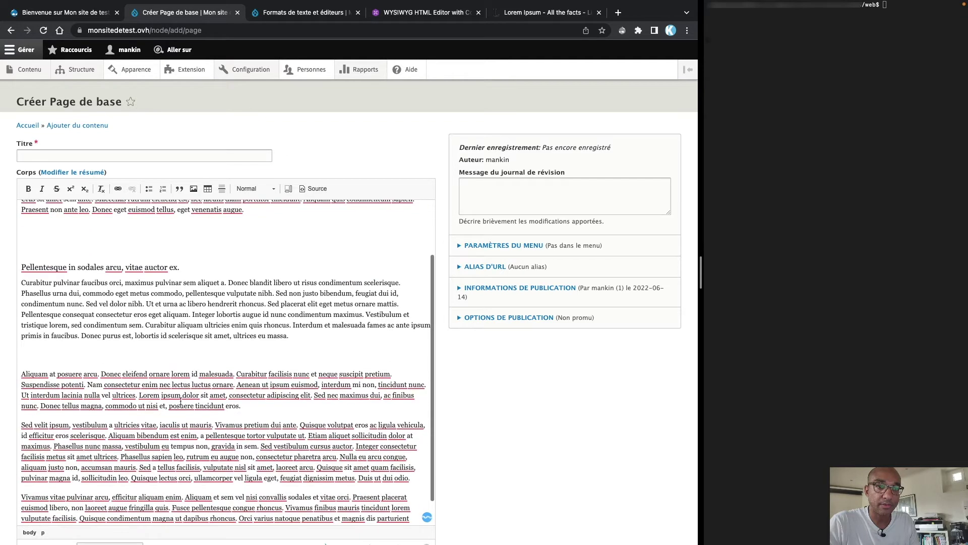
{"action": "left_click", "coordinate": [97, 374]}
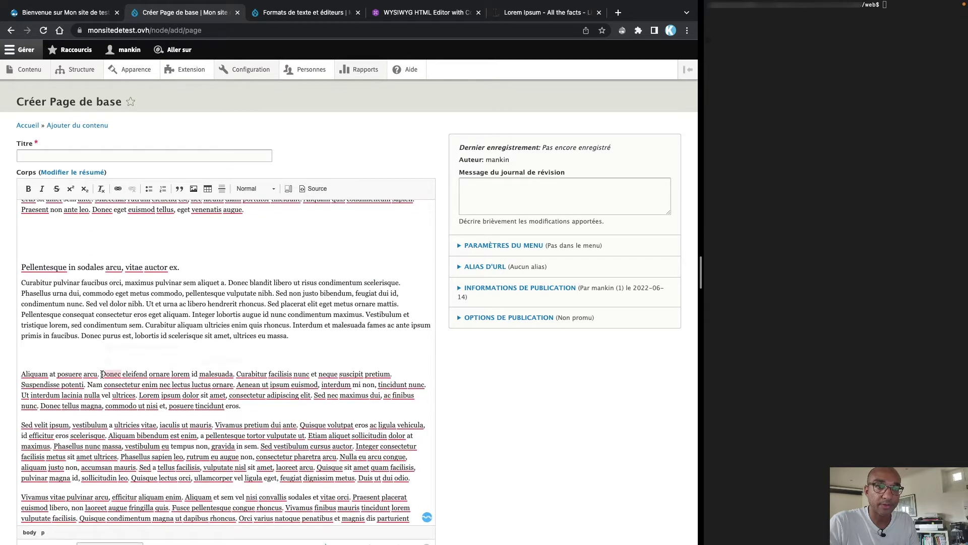
{"action": "key", "text": "Return"}
{"action": "key", "text": "Left"}
{"action": "key", "text": "shift+alt+Left"}
{"action": "key", "text": "shift+alt+Left"}
{"action": "key", "text": "shift+alt+Left"}
{"action": "key", "text": "shift+alt+Left"}
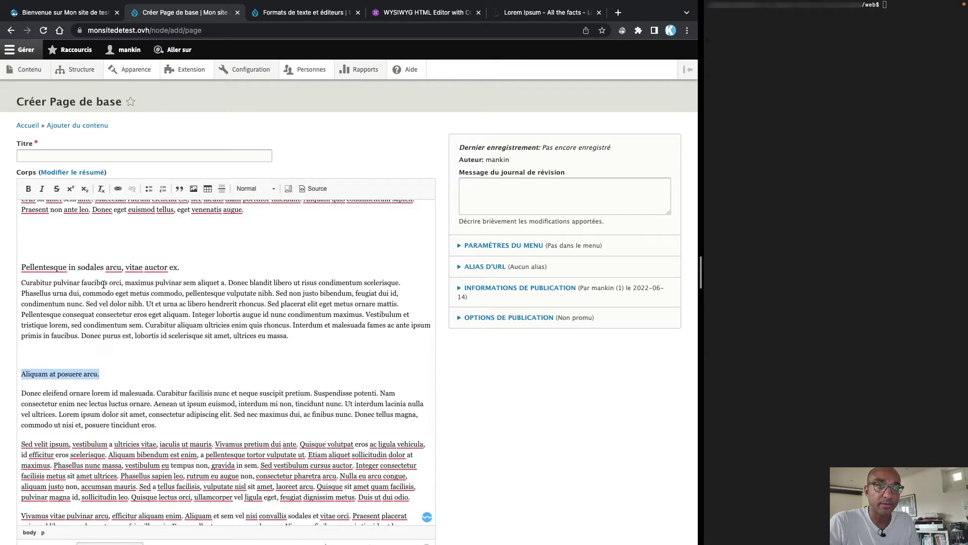
{"action": "left_click", "coordinate": [276, 188]}
{"action": "left_click", "coordinate": [251, 278]}
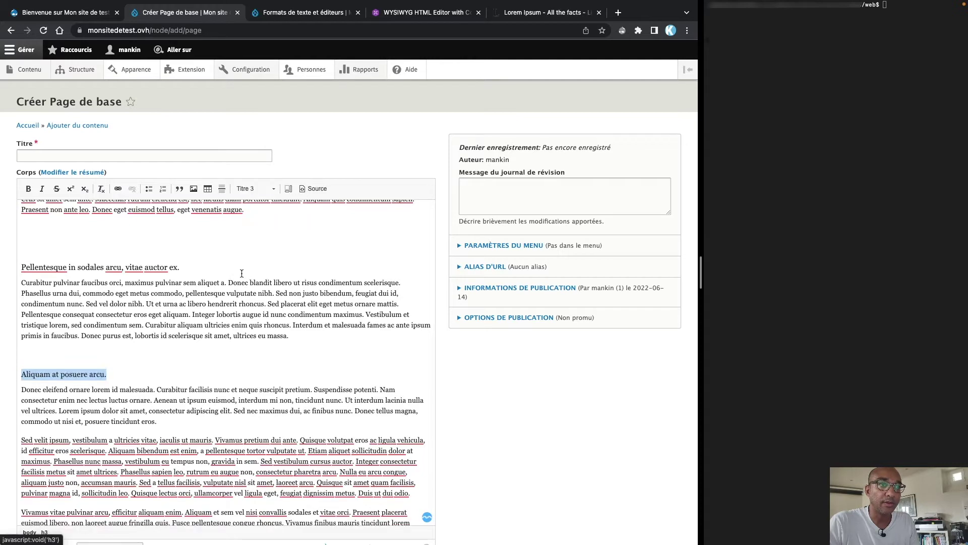
{"action": "left_click", "coordinate": [231, 268]}
Examine the HTML source of the page body and return to the formatted view.
{"action": "left_click", "coordinate": [318, 188]}
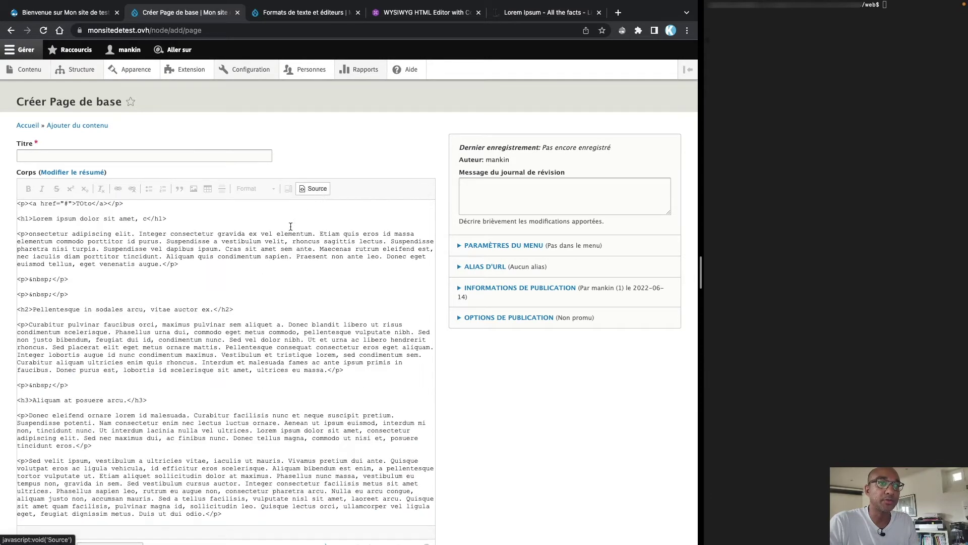
{"action": "scroll", "coordinate": [89, 407], "scroll_direction": "down", "scroll_amount": 3}
{"action": "scroll", "coordinate": [90, 407], "scroll_direction": "up", "scroll_amount": 3}
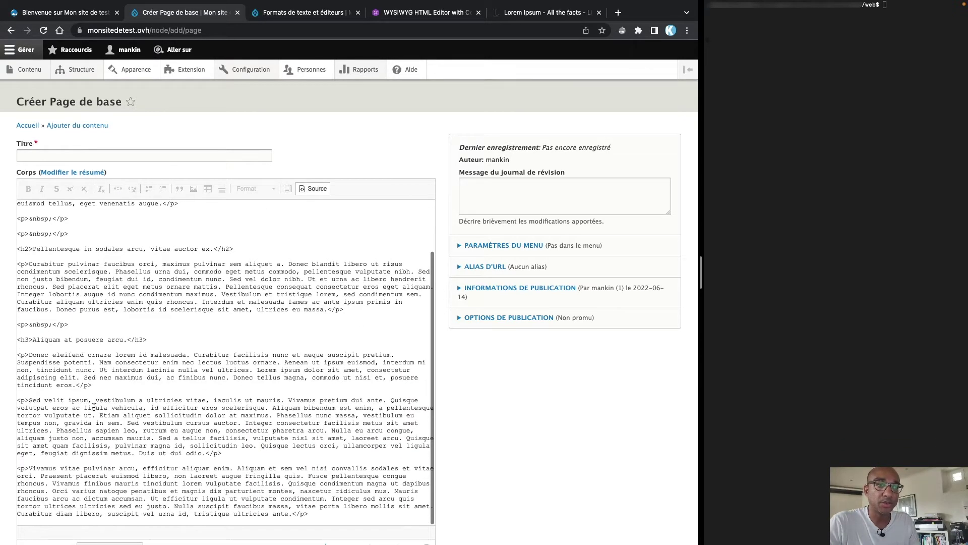
{"action": "left_click", "coordinate": [318, 189]}
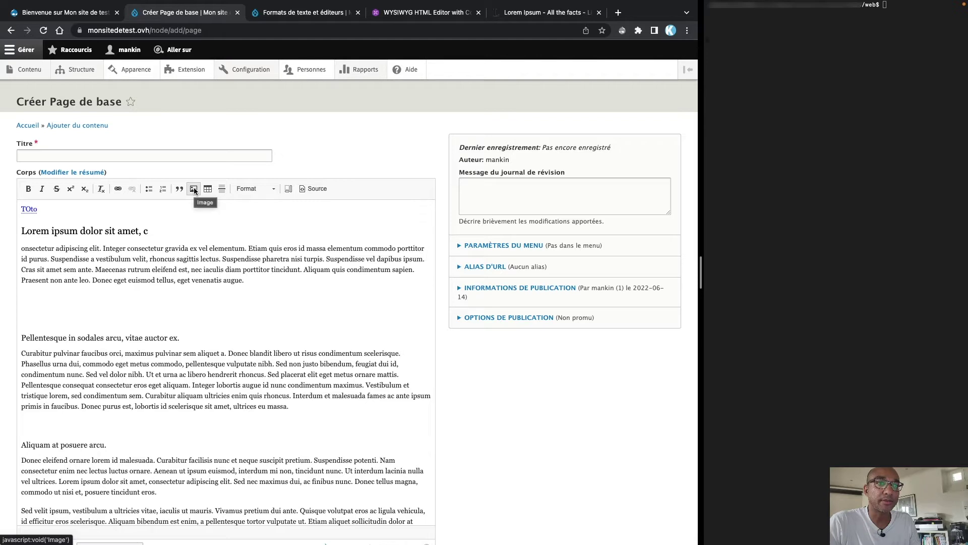
Review the options for inserting an image and close them without inserting one.
{"action": "left_click", "coordinate": [194, 189]}
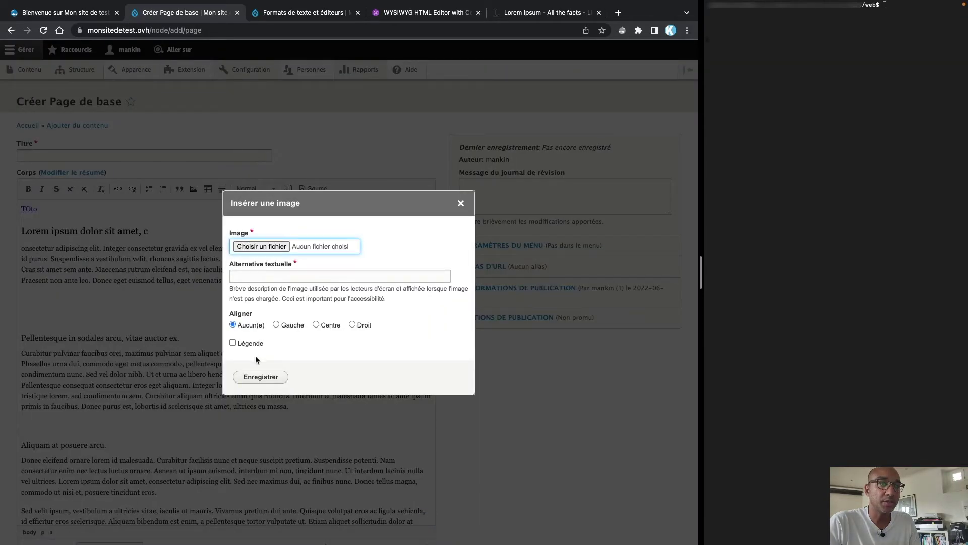
{"action": "left_click", "coordinate": [252, 276]}
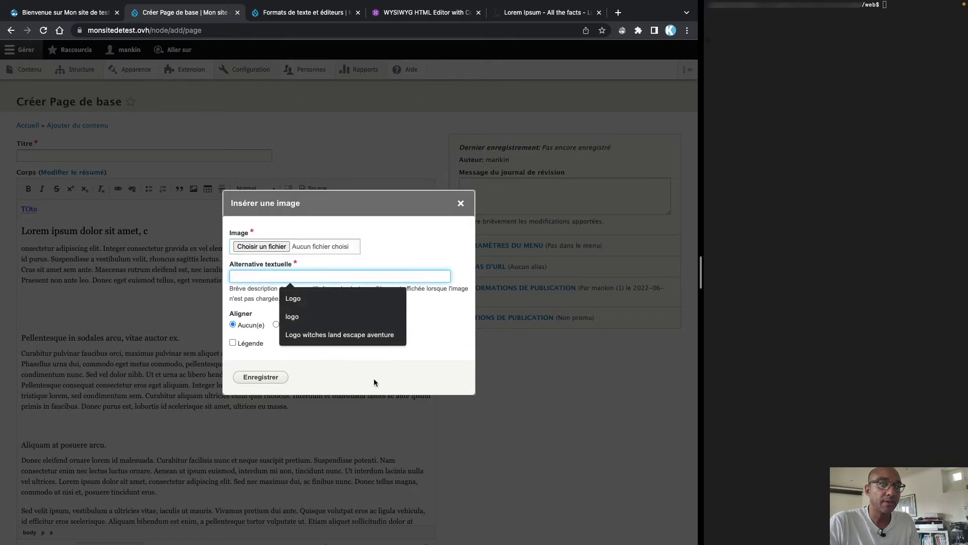
{"action": "left_click", "coordinate": [270, 363]}
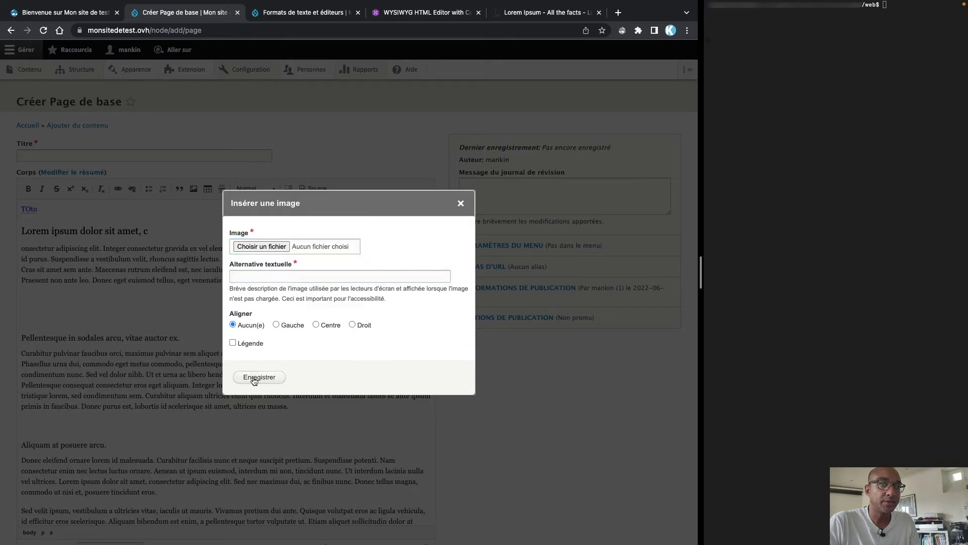
{"action": "left_click", "coordinate": [461, 203]}
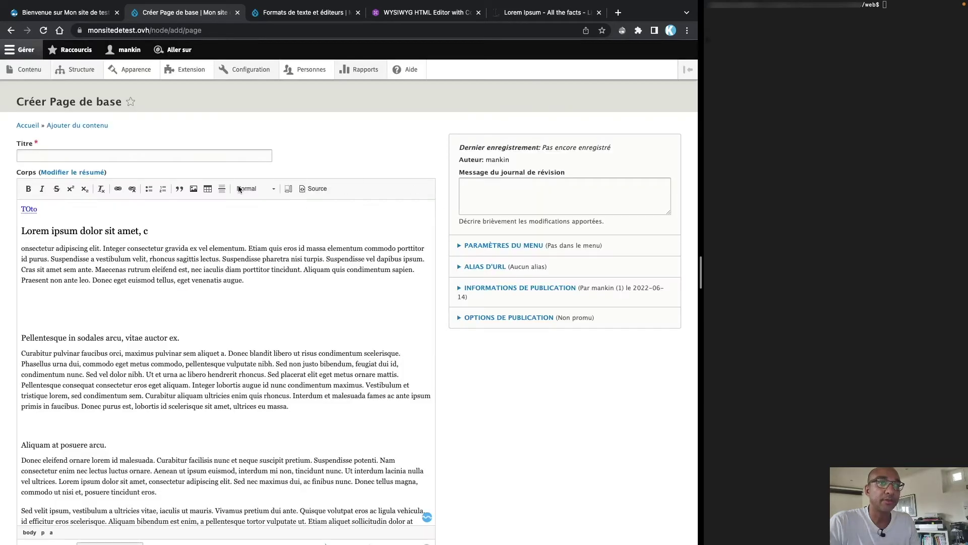
Insert a table with 3 rows and 2 columns above the TOto link and fill its six cells with random placeholder letters.
{"action": "left_click", "coordinate": [208, 188]}
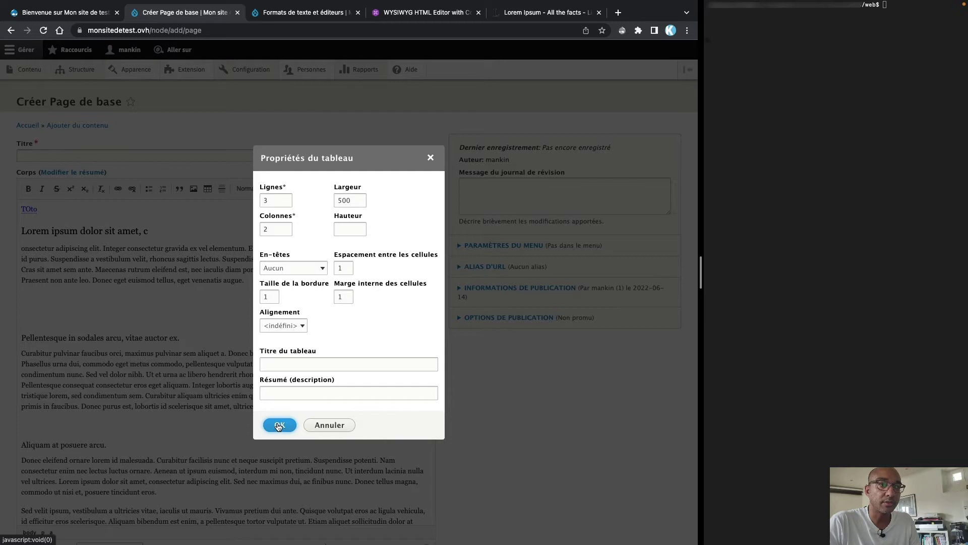
{"action": "left_click", "coordinate": [278, 426]}
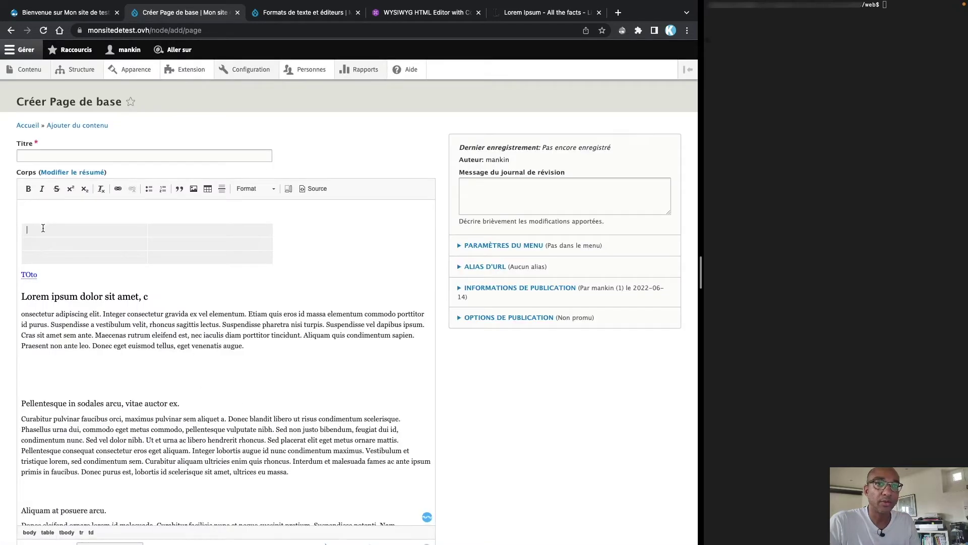
{"action": "type", "text": "hjghjghjghjg"}
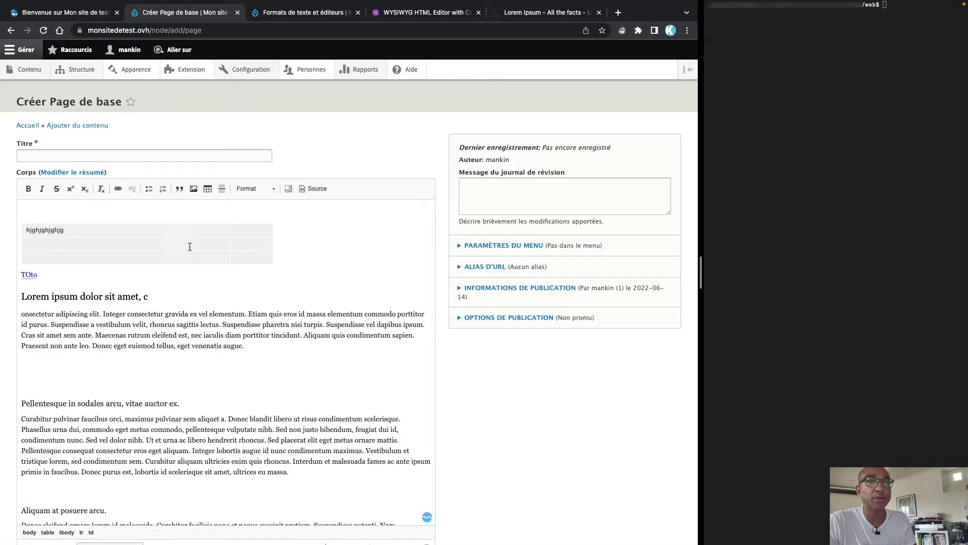
{"action": "left_click", "coordinate": [249, 230]}
{"action": "type", "text": "ghjhjgjhgjhgjhg"}
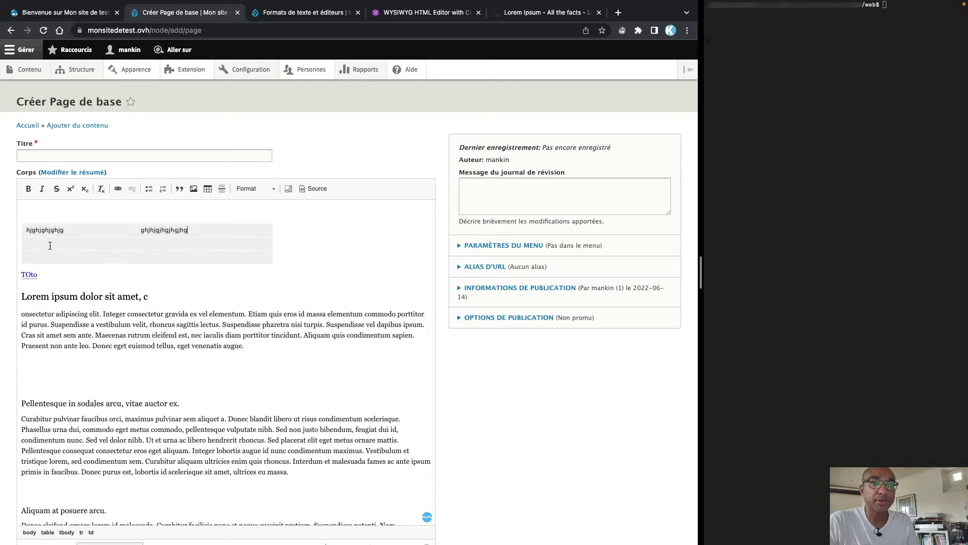
{"action": "type", "text": "ghjghjgjhgjhgj"}
{"action": "left_click", "coordinate": [150, 244]}
{"action": "type", "text": "ghjgjhgjhgjh"}
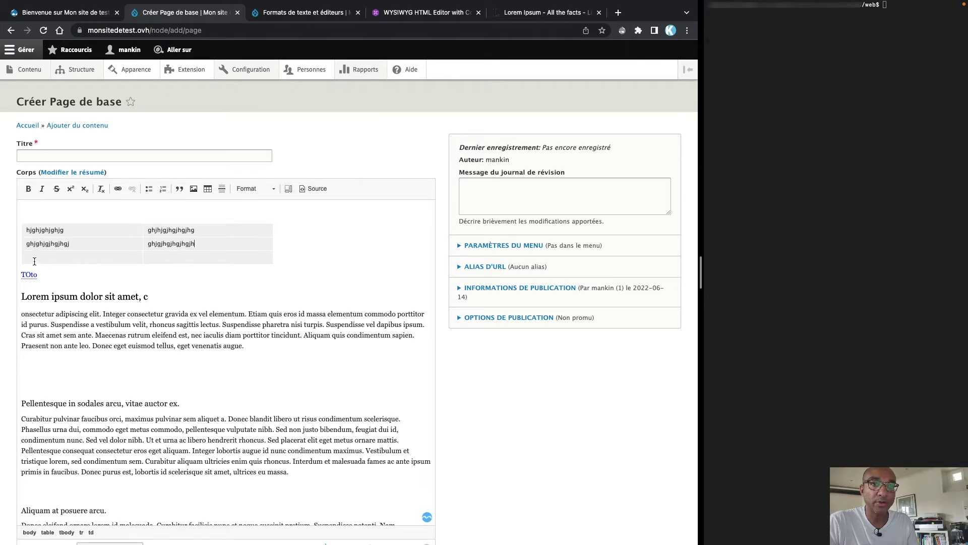
{"action": "left_click", "coordinate": [34, 258]}
{"action": "type", "text": "ghjghjgjhghjg"}
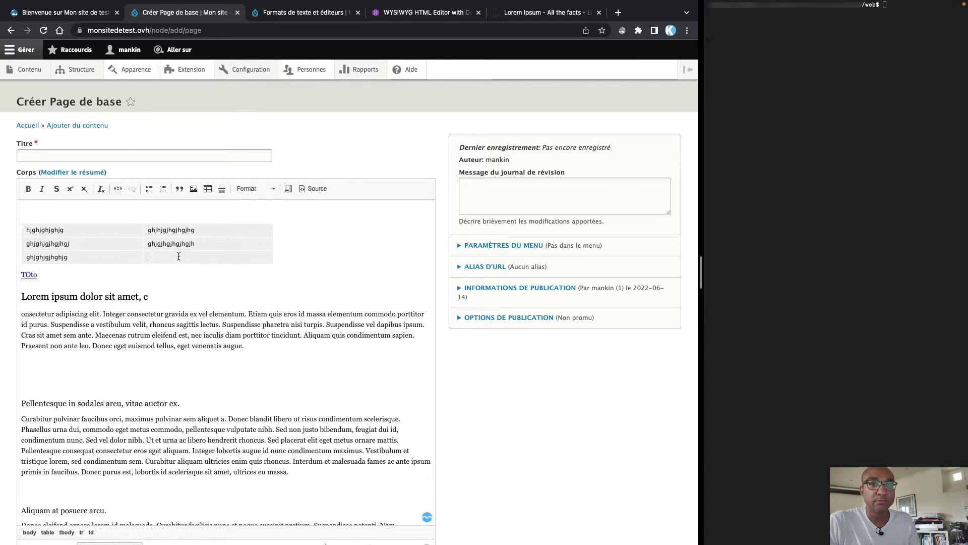
{"action": "type", "text": "gjhgjhghgjhghj"}
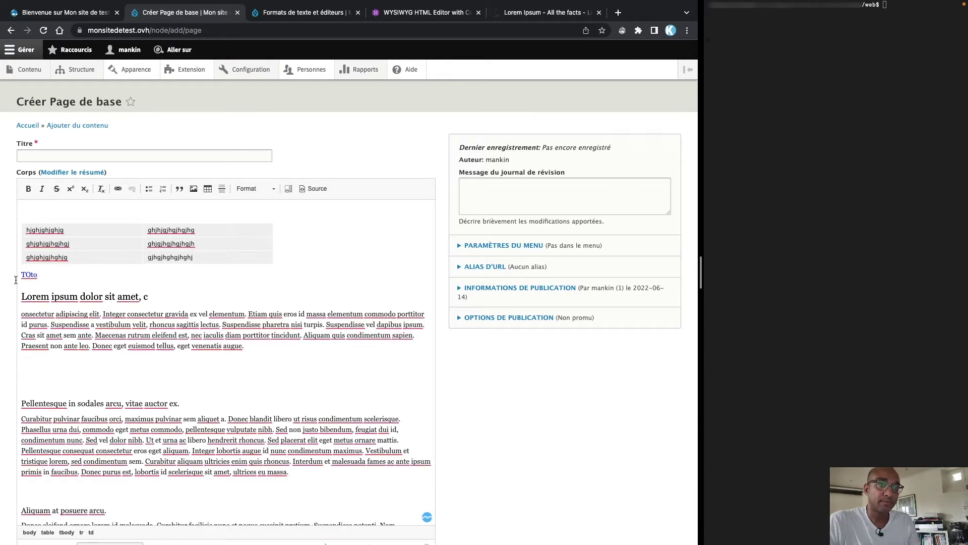
Format the paragraph below the "Aliquam at posuere arcu." heading as a block quotation.
{"action": "scroll", "coordinate": [170, 419], "scroll_direction": "down", "scroll_amount": 5}
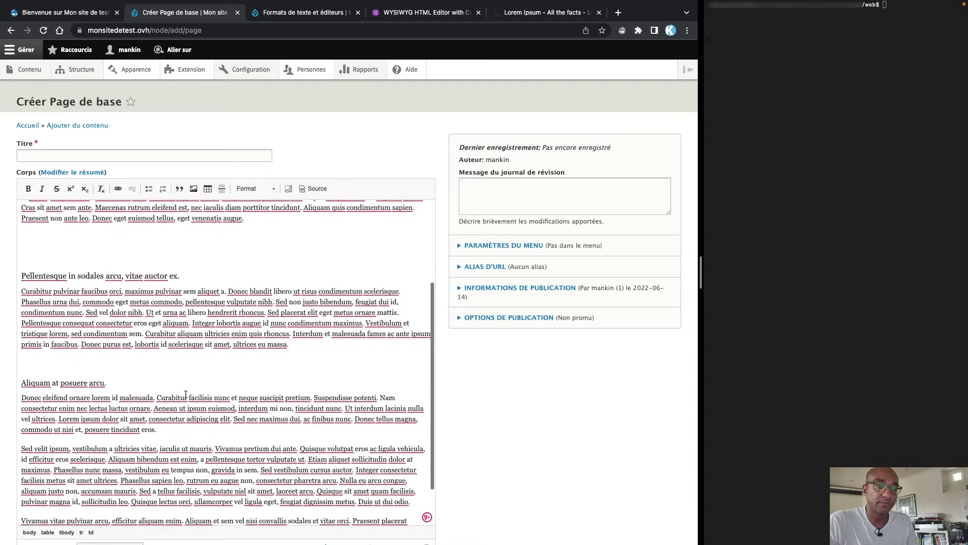
{"action": "left_click_drag", "start_coordinate": [158, 430], "coordinate": [4, 398]}
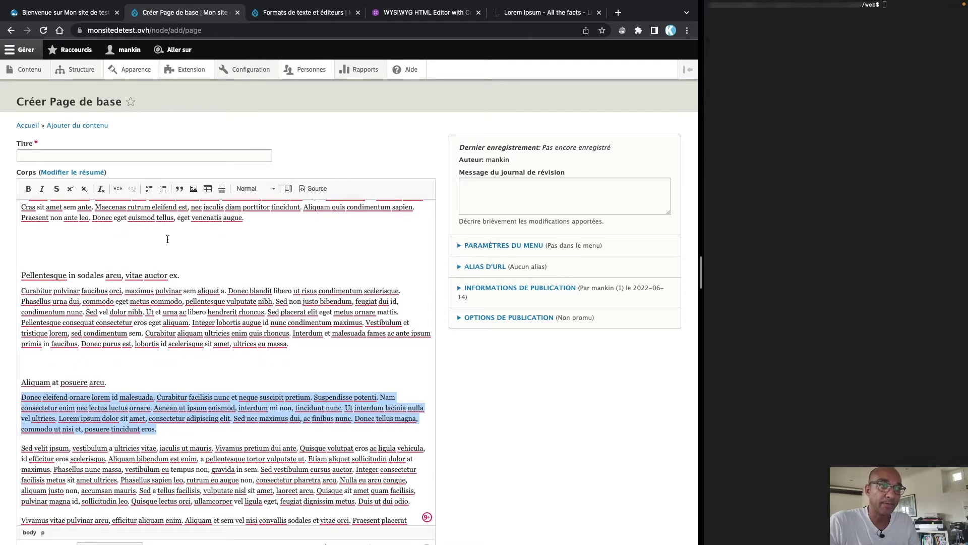
{"action": "left_click", "coordinate": [180, 190]}
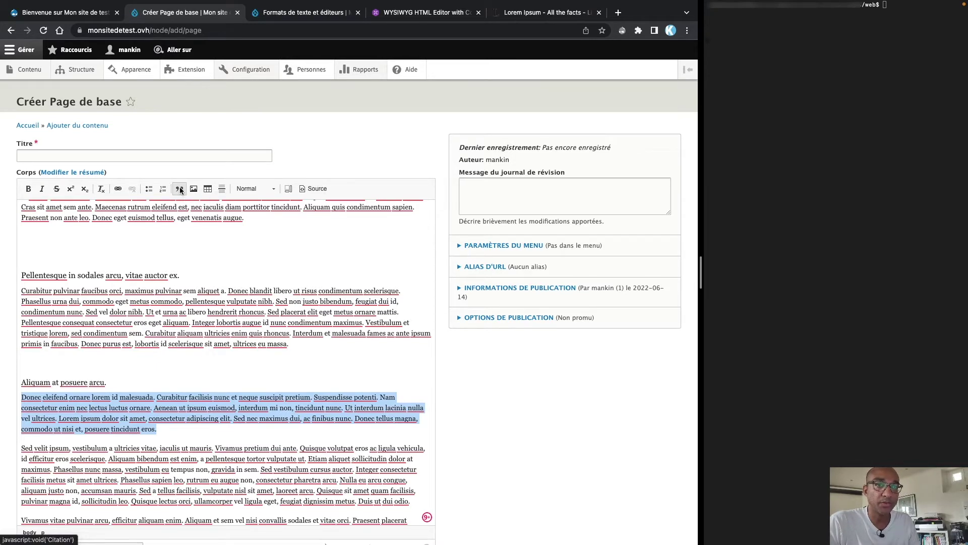
{"action": "left_click", "coordinate": [233, 457]}
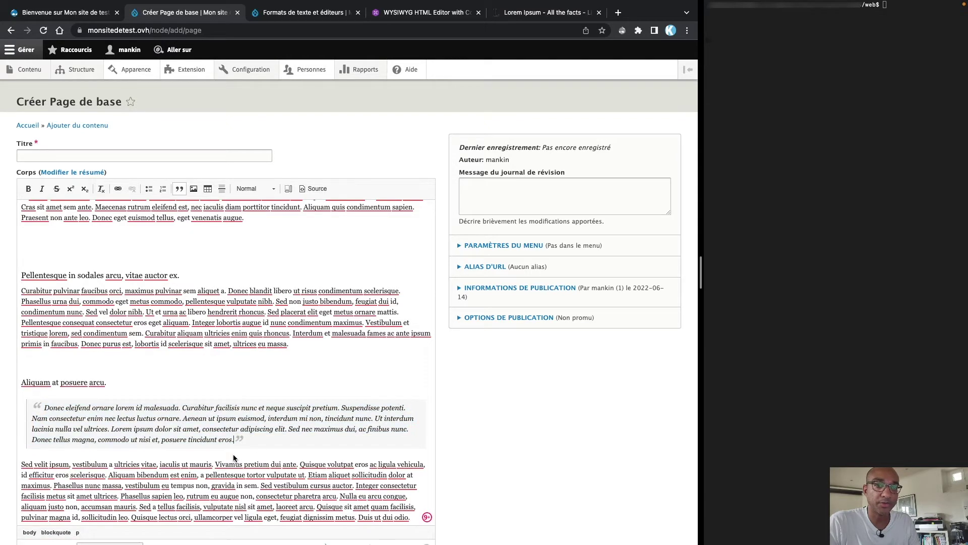
Set the page title to "Page de test".
{"action": "scroll", "coordinate": [215, 306], "scroll_direction": "up", "scroll_amount": 5}
{"action": "left_click", "coordinate": [32, 151]}
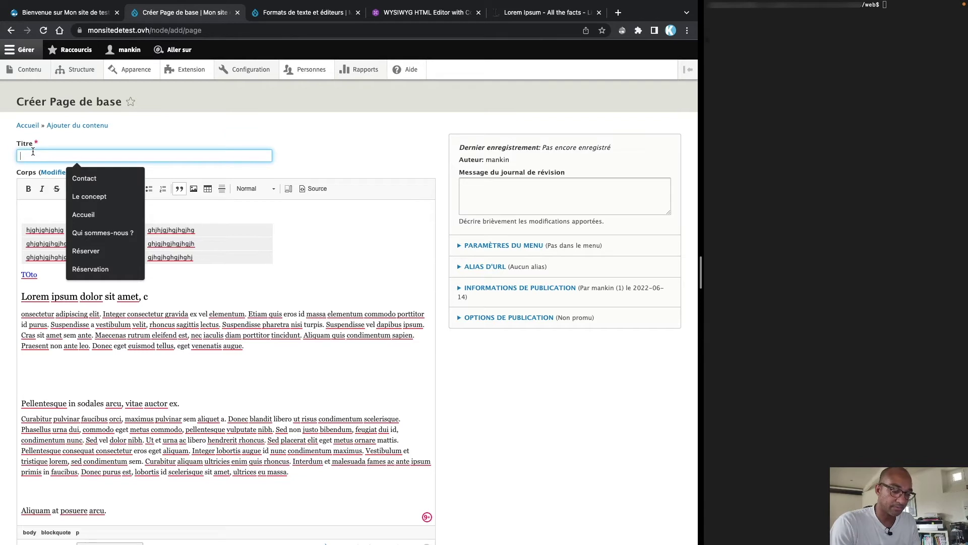
{"action": "type", "text": "PAge de test"}
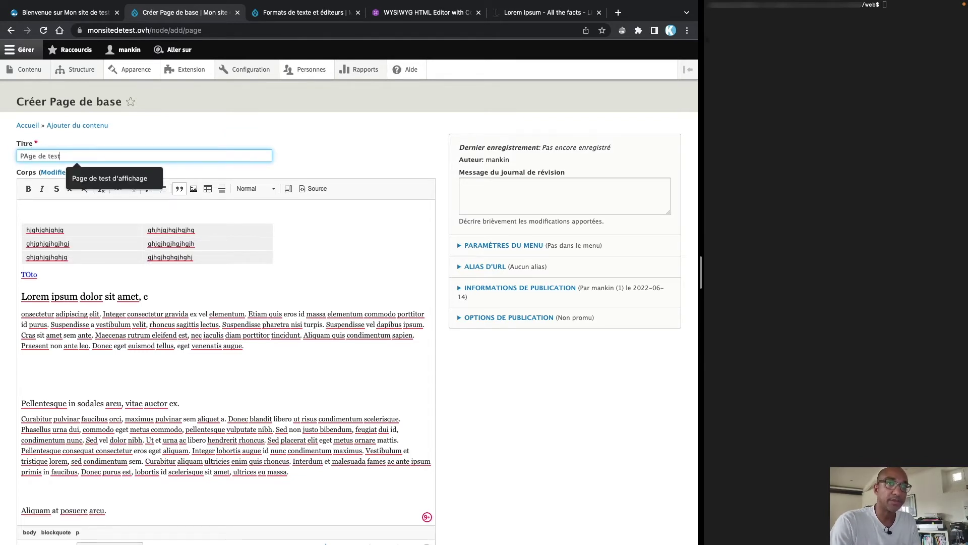
{"action": "left_click", "coordinate": [28, 156]}
{"action": "key", "text": "BackSpace"}
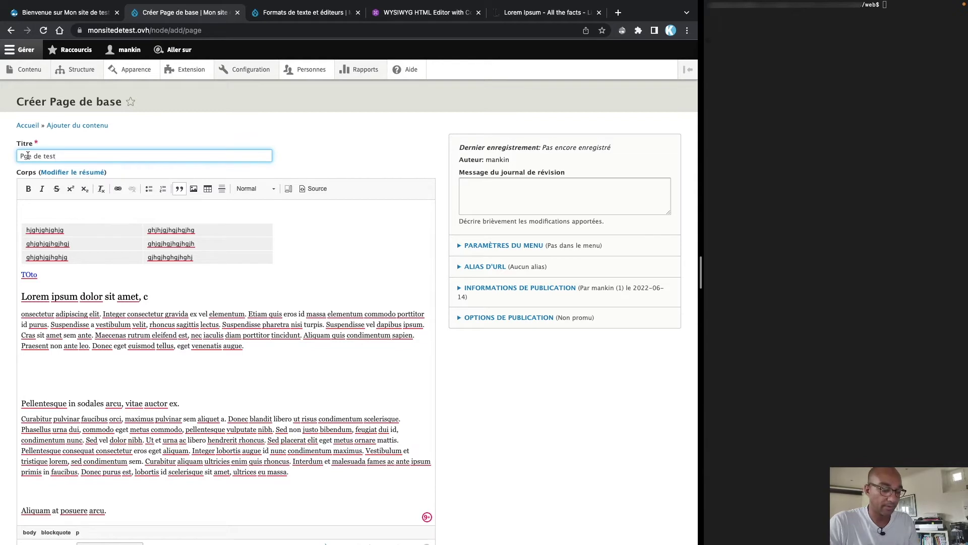
{"action": "type", "text": "a"}
Provide a menu link for the page in the main navigation and save the page.
{"action": "mouse_move", "coordinate": [110, 2]}
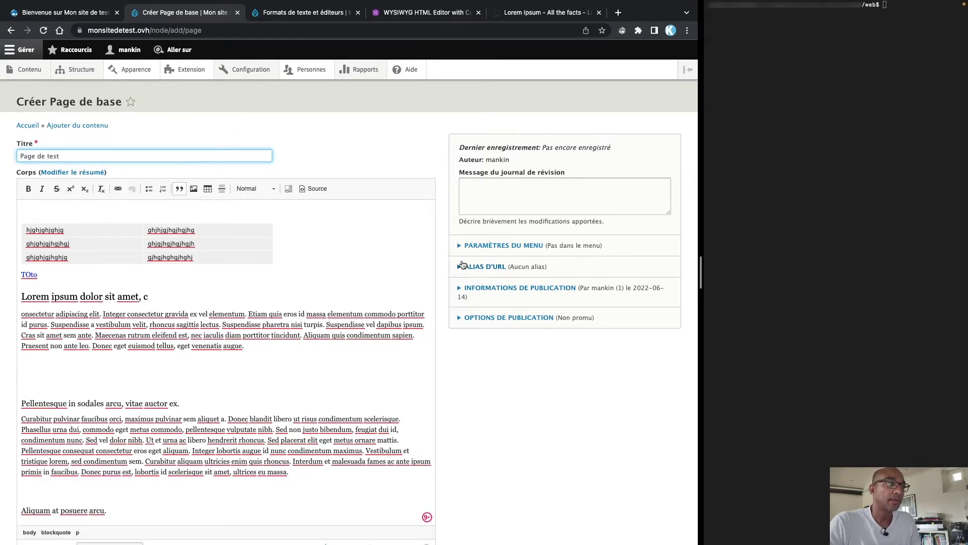
{"action": "left_click", "coordinate": [493, 247]}
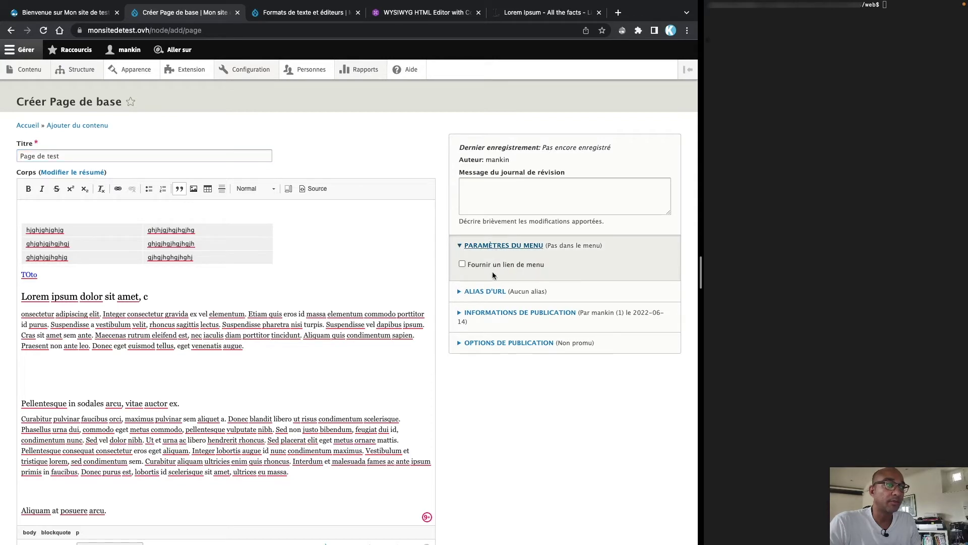
{"action": "left_click", "coordinate": [462, 265]}
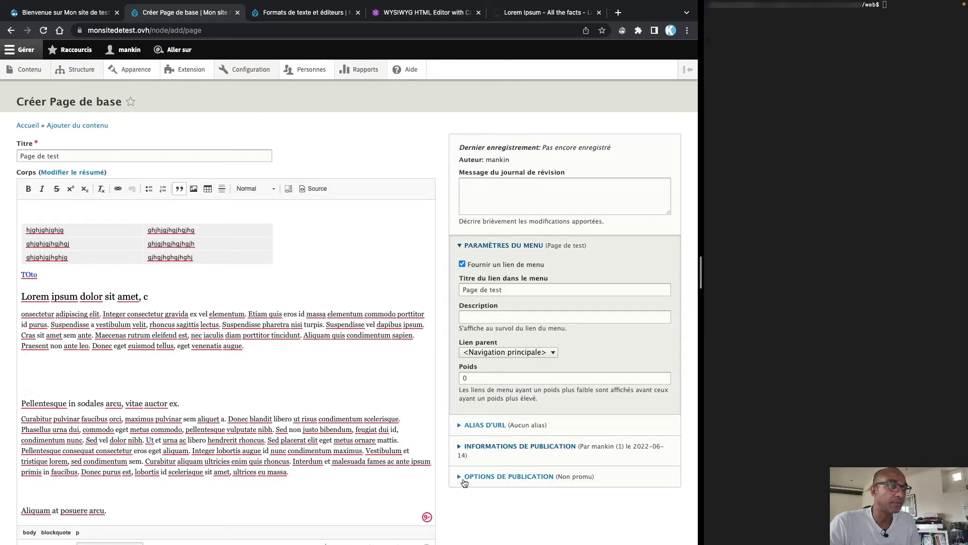
{"action": "scroll", "coordinate": [346, 251], "scroll_direction": "down", "scroll_amount": 5}
{"action": "scroll", "coordinate": [479, 464], "scroll_direction": "down", "scroll_amount": 3}
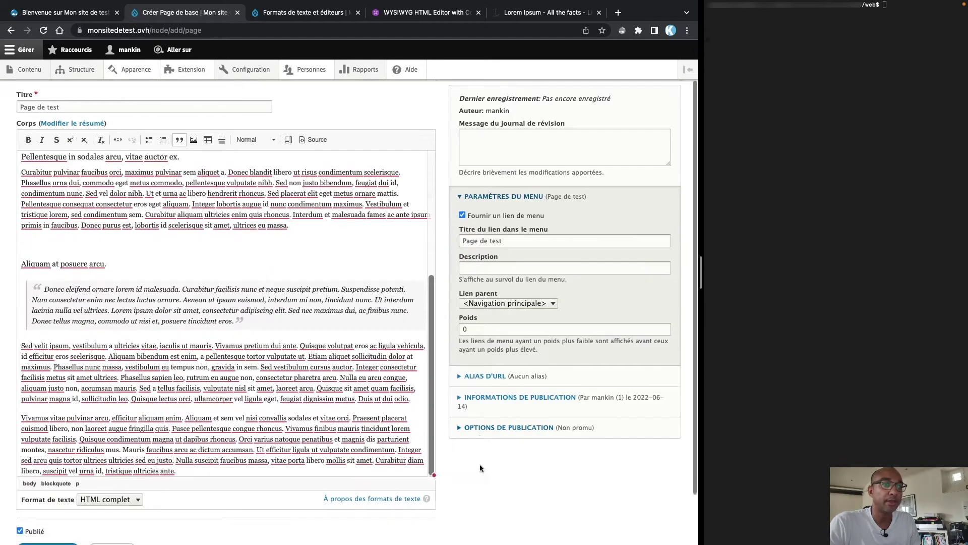
{"action": "left_click", "coordinate": [47, 492]}
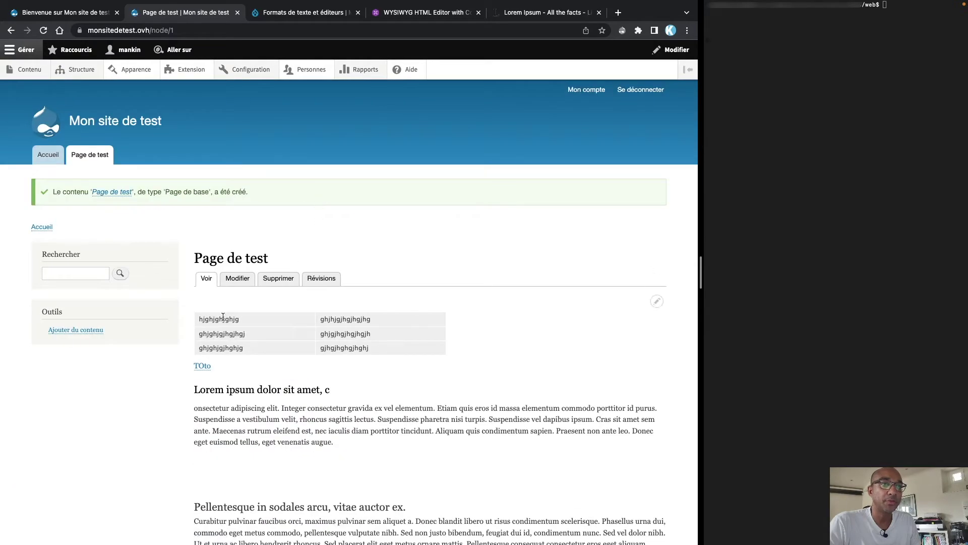
Check how the table, headings and quotation are displayed on the saved page.
{"action": "left_click_drag", "start_coordinate": [307, 330], "coordinate": [300, 408]}
{"action": "scroll", "coordinate": [325, 443], "scroll_direction": "down", "scroll_amount": 5}
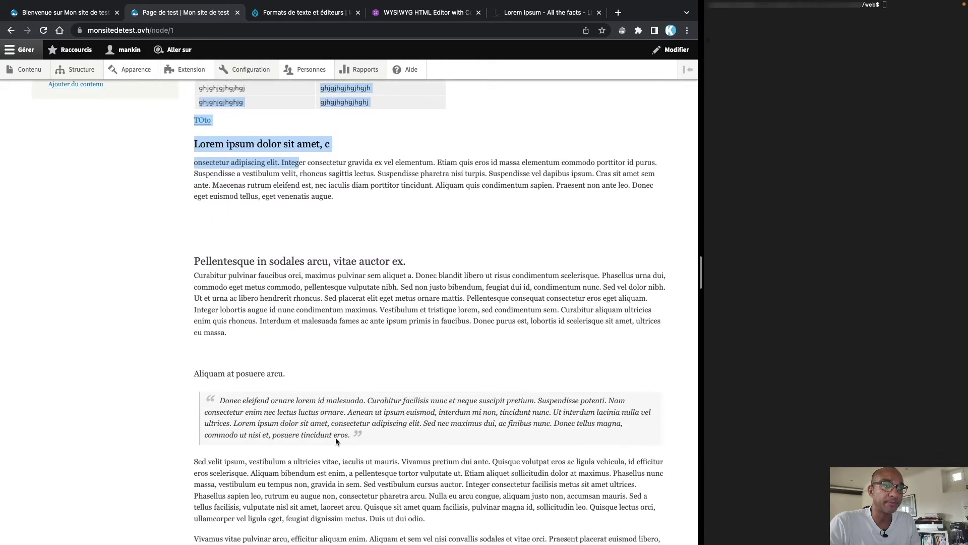
Open the site's Formats de texte et éditeurs configuration page.
{"action": "scroll", "coordinate": [353, 414], "scroll_direction": "up", "scroll_amount": 2}
{"action": "scroll", "coordinate": [368, 395], "scroll_direction": "up", "scroll_amount": 3}
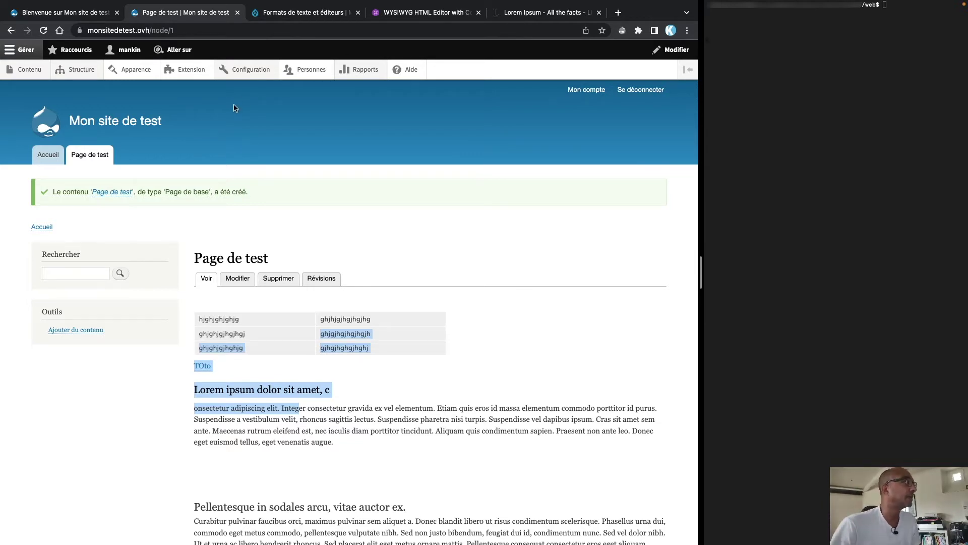
{"action": "mouse_move", "coordinate": [250, 73]}
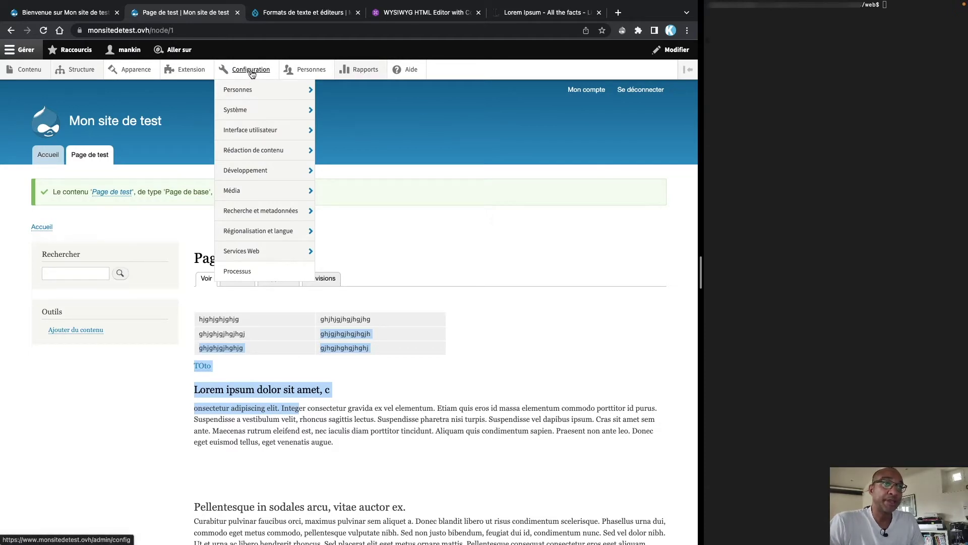
{"action": "mouse_move", "coordinate": [248, 150]}
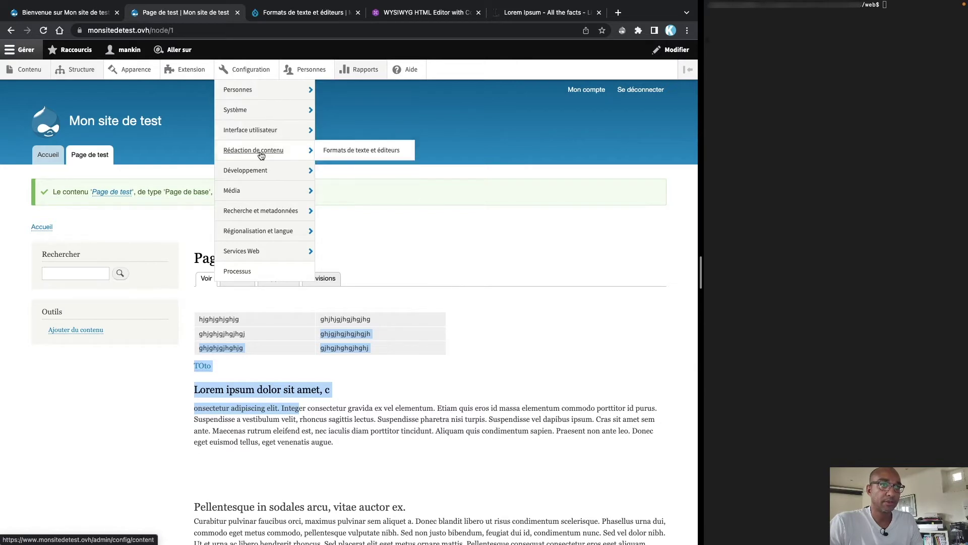
{"action": "left_click", "coordinate": [358, 151]}
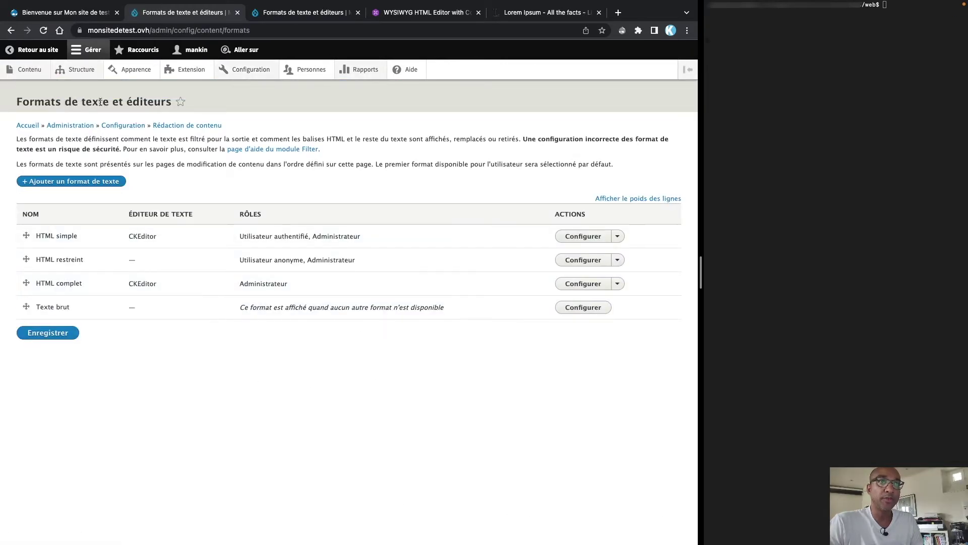
Open "Page de test" for editing from the content list and check which text formats its body offers.
{"action": "left_click", "coordinate": [50, 14]}
{"action": "mouse_move", "coordinate": [77, 70]}
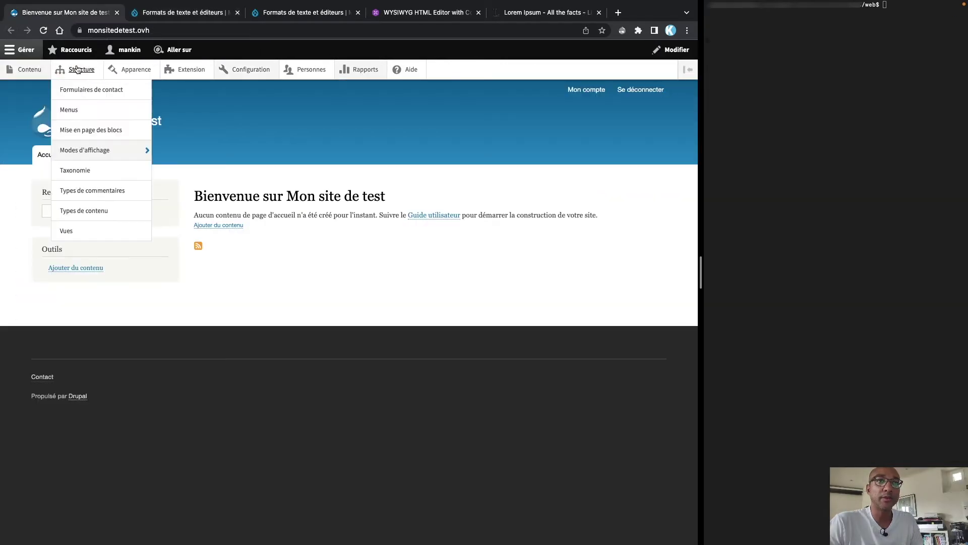
{"action": "left_click", "coordinate": [29, 70]}
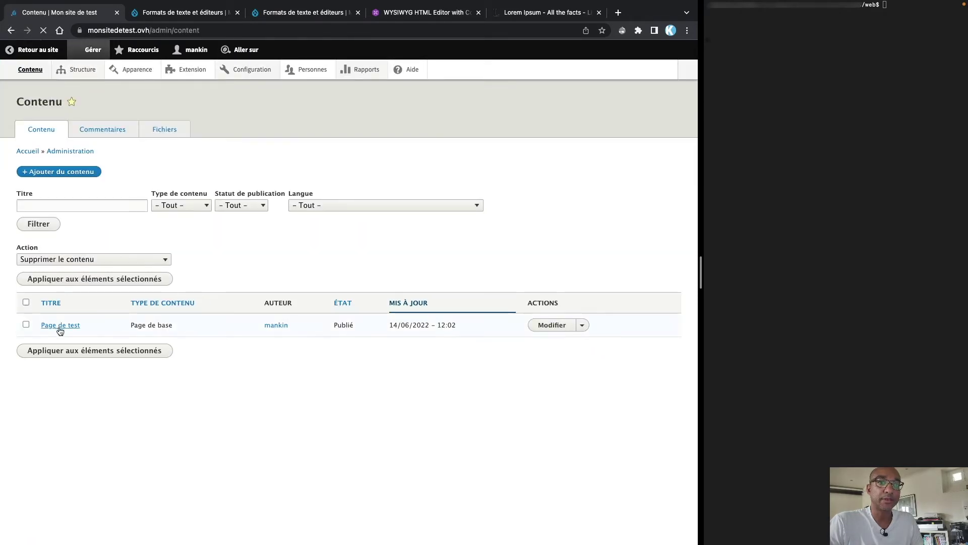
{"action": "left_click", "coordinate": [547, 324]}
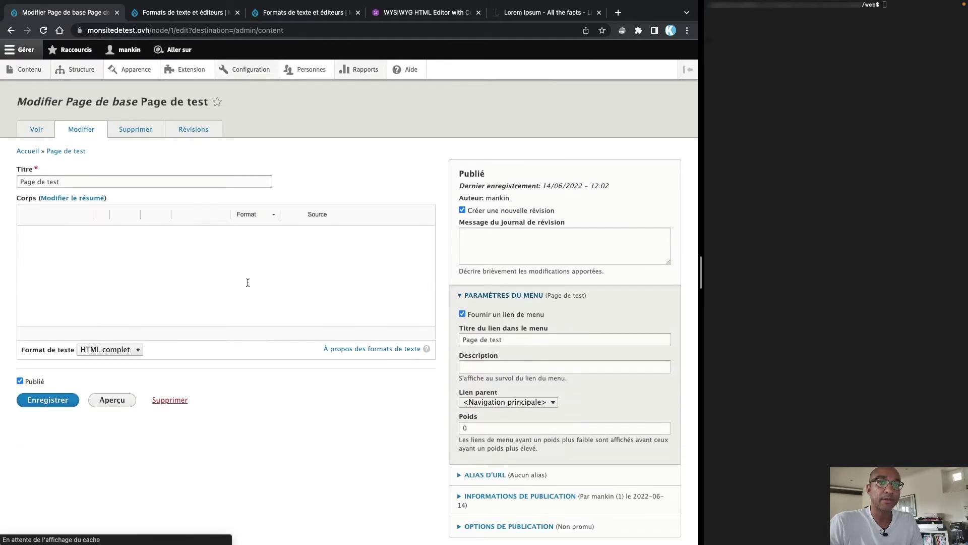
{"action": "scroll", "coordinate": [38, 384], "scroll_direction": "down", "scroll_amount": 5}
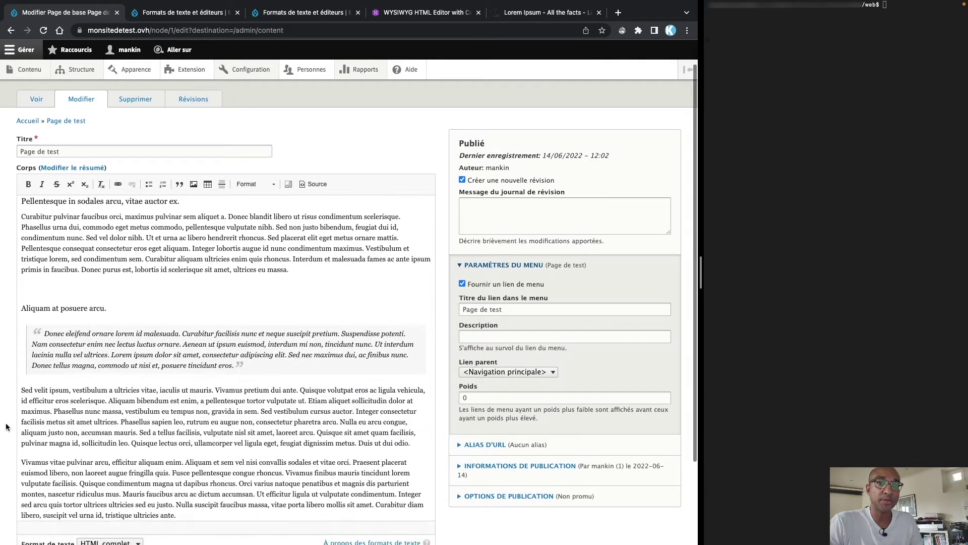
{"action": "scroll", "coordinate": [6, 427], "scroll_direction": "down", "scroll_amount": 2}
{"action": "left_click", "coordinate": [109, 440]}
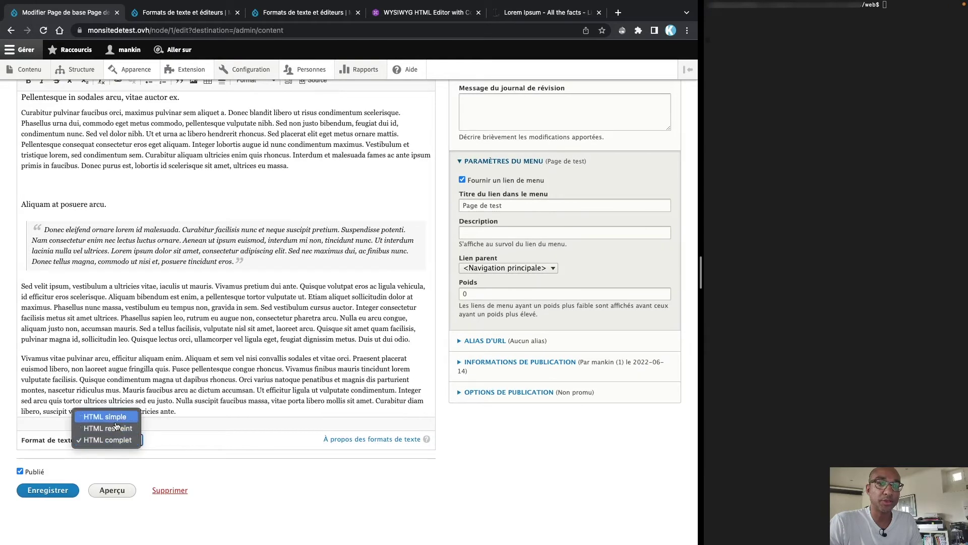
{"action": "left_click", "coordinate": [222, 462]}
Return to the text formats list and open the configuration of the HTML complet format.
{"action": "left_click", "coordinate": [205, 14]}
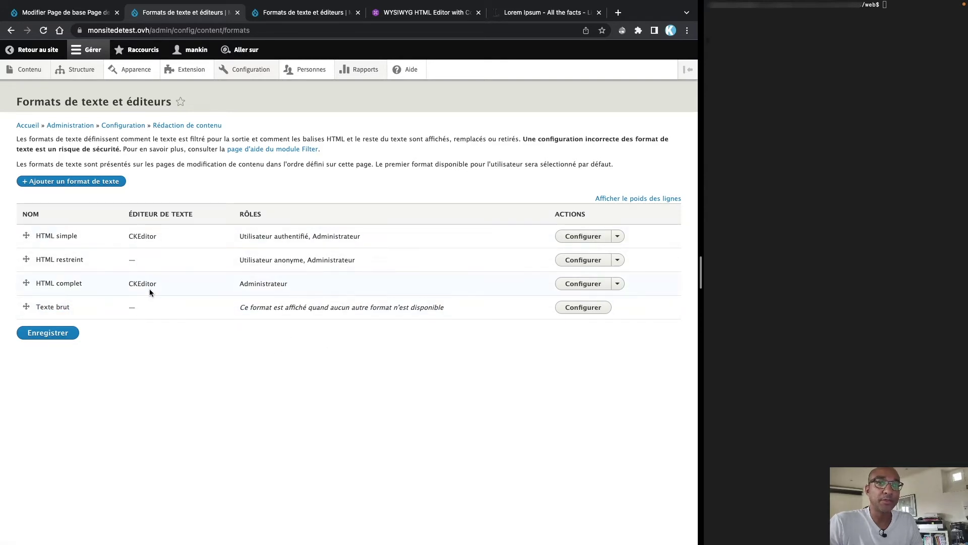
{"action": "left_click", "coordinate": [585, 283]}
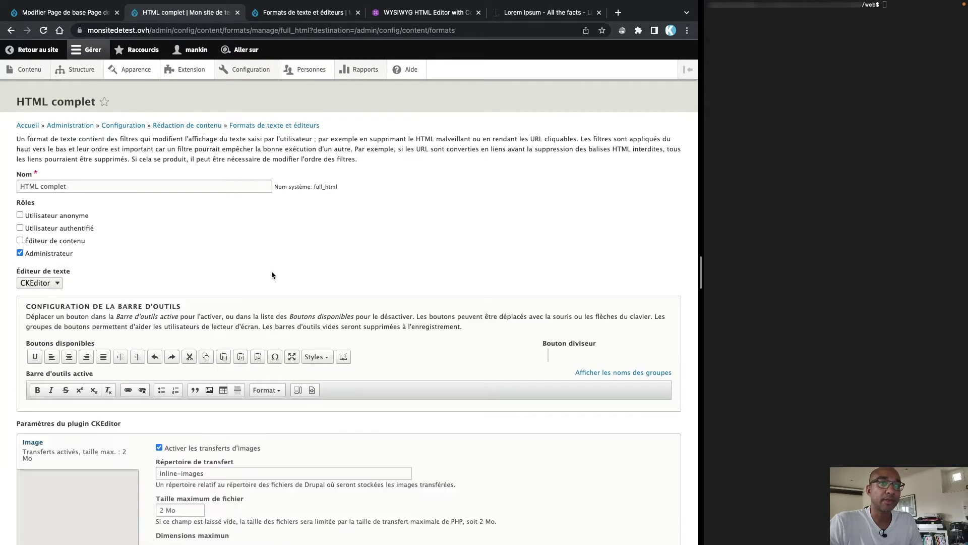
{"action": "scroll", "coordinate": [328, 229], "scroll_direction": "down", "scroll_amount": 3}
{"action": "scroll", "coordinate": [376, 225], "scroll_direction": "down", "scroll_amount": 1}
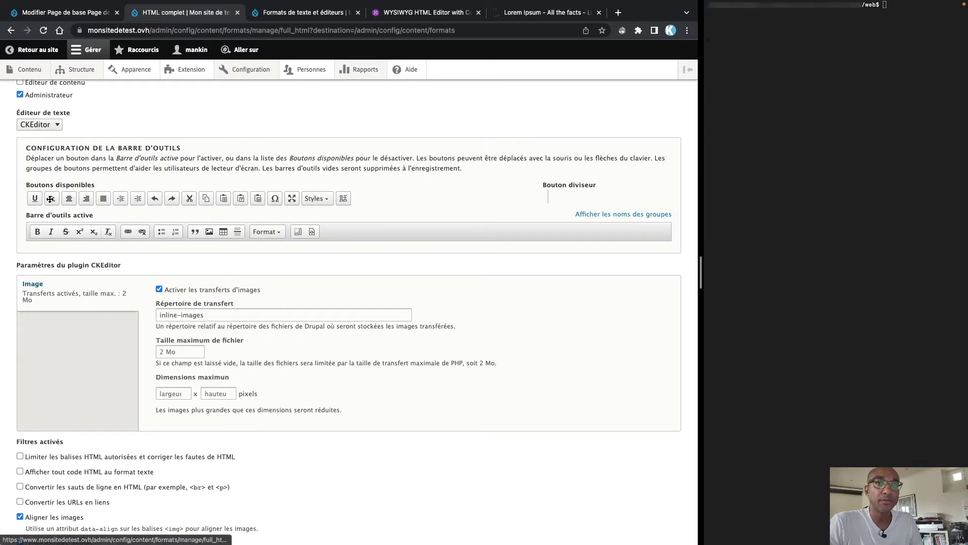
Add the align left, centre, align right, justify and underline buttons to the Formatting group of the active toolbar.
{"action": "left_click_drag", "start_coordinate": [51, 198], "coordinate": [119, 252]}
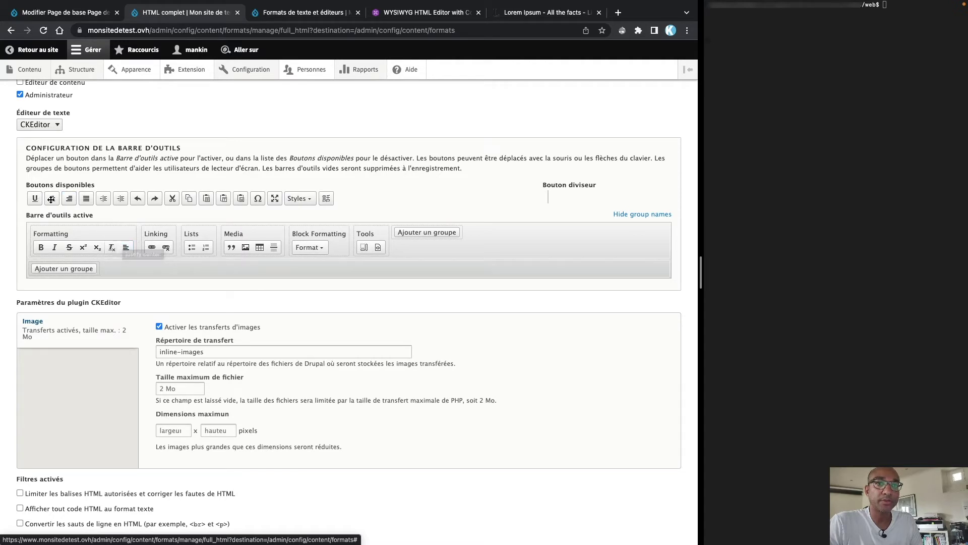
{"action": "left_click_drag", "start_coordinate": [69, 198], "coordinate": [142, 248]}
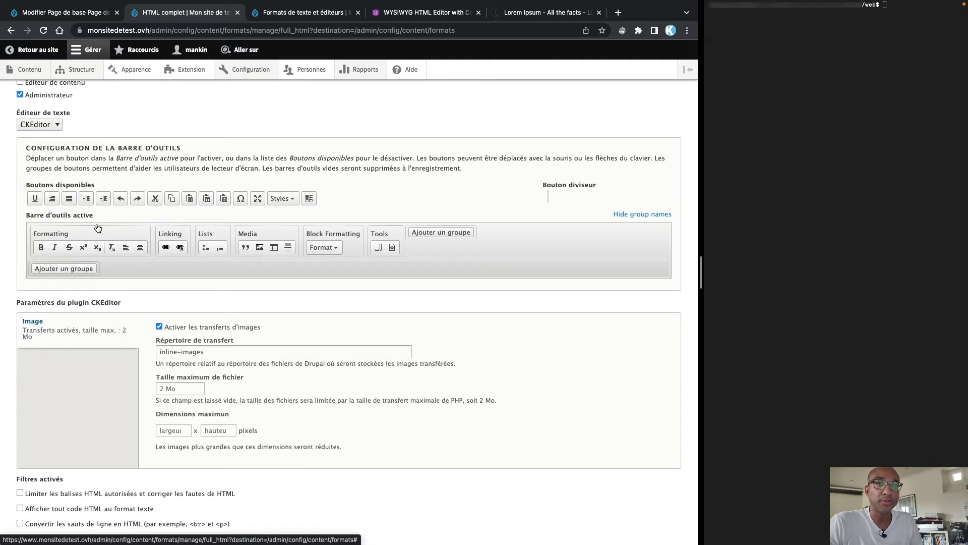
{"action": "left_click_drag", "start_coordinate": [53, 198], "coordinate": [156, 248]}
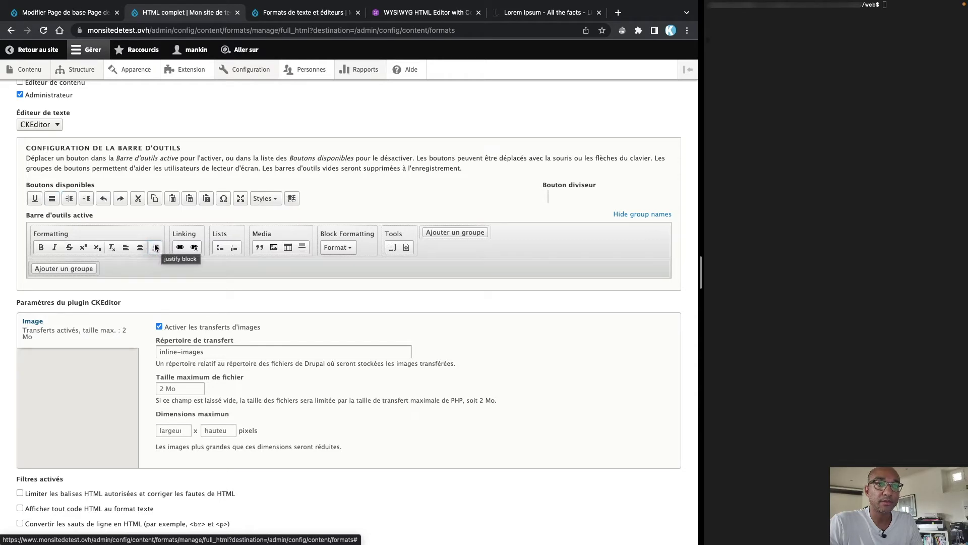
{"action": "left_click_drag", "start_coordinate": [52, 197], "coordinate": [164, 247]}
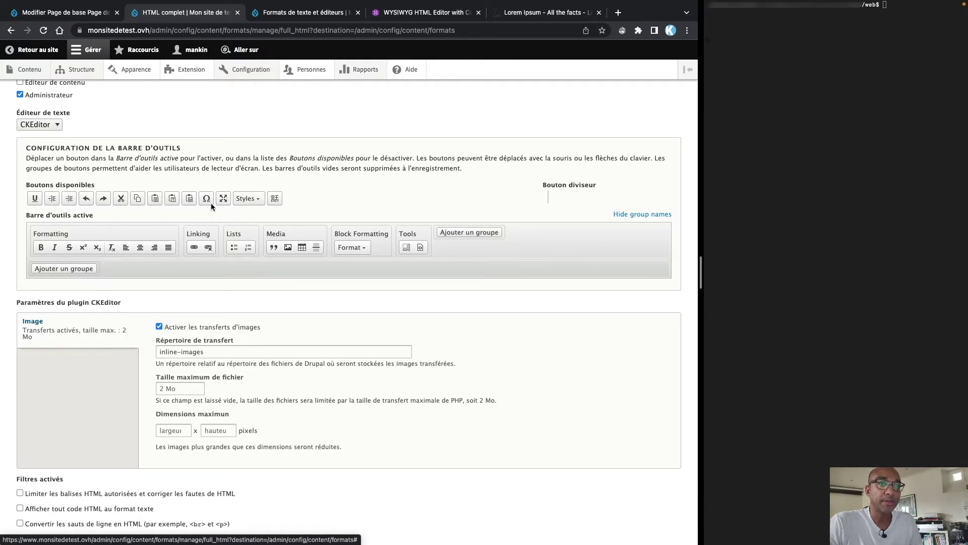
{"action": "left_click_drag", "start_coordinate": [36, 198], "coordinate": [95, 208]}
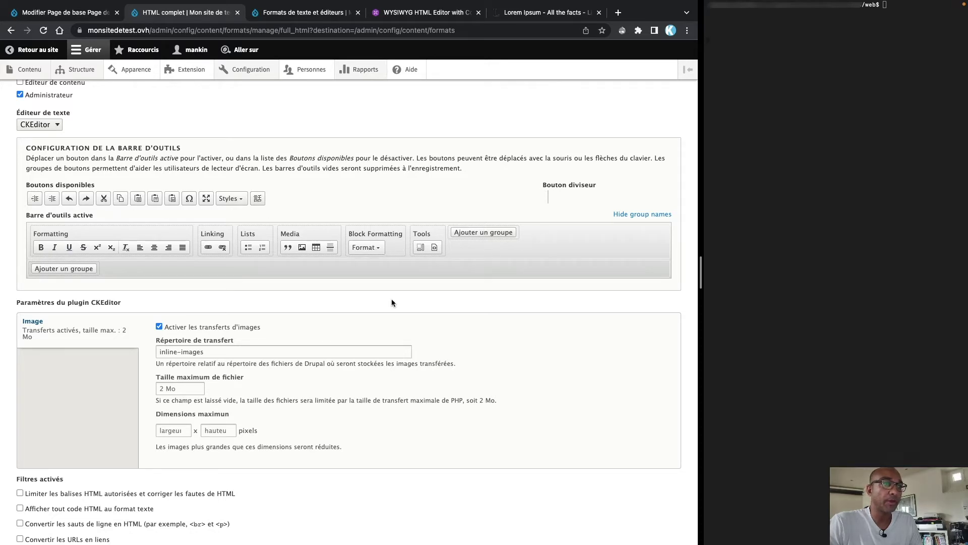
Enable the "Convertir les URLs en liens" filter for the HTML complet format.
{"action": "scroll", "coordinate": [119, 370], "scroll_direction": "down", "scroll_amount": 5}
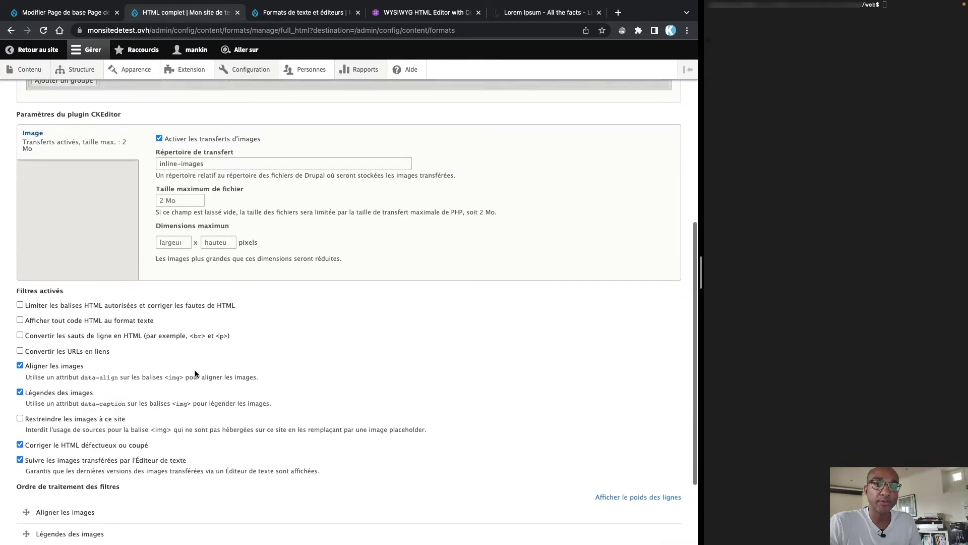
{"action": "scroll", "coordinate": [323, 340], "scroll_direction": "up", "scroll_amount": 3}
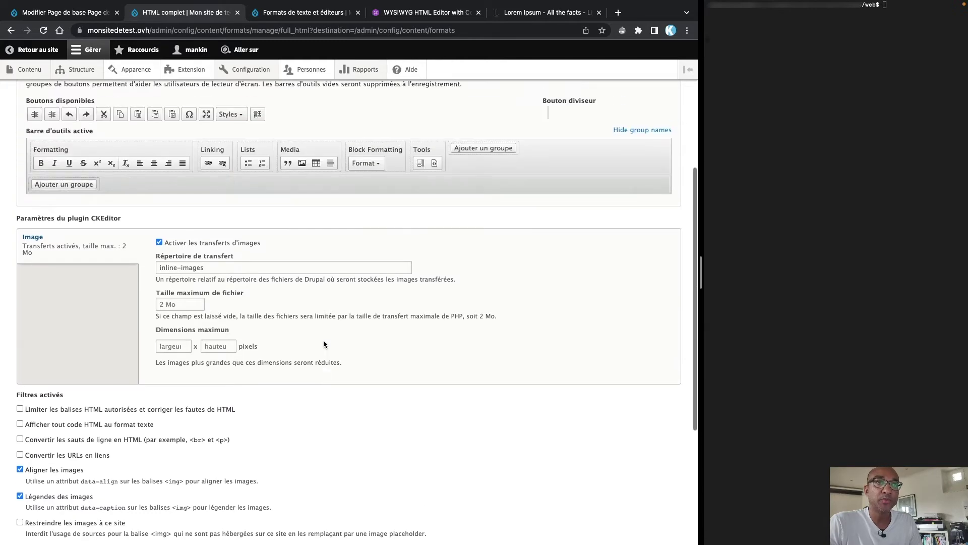
{"action": "scroll", "coordinate": [323, 344], "scroll_direction": "up", "scroll_amount": 7}
{"action": "scroll", "coordinate": [321, 342], "scroll_direction": "down", "scroll_amount": 13}
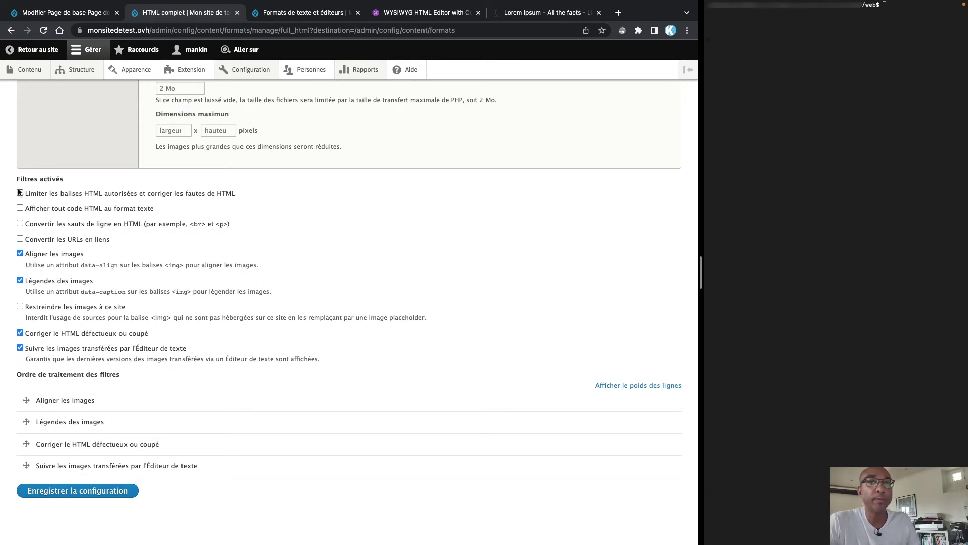
{"action": "scroll", "coordinate": [168, 237], "scroll_direction": "up", "scroll_amount": 13}
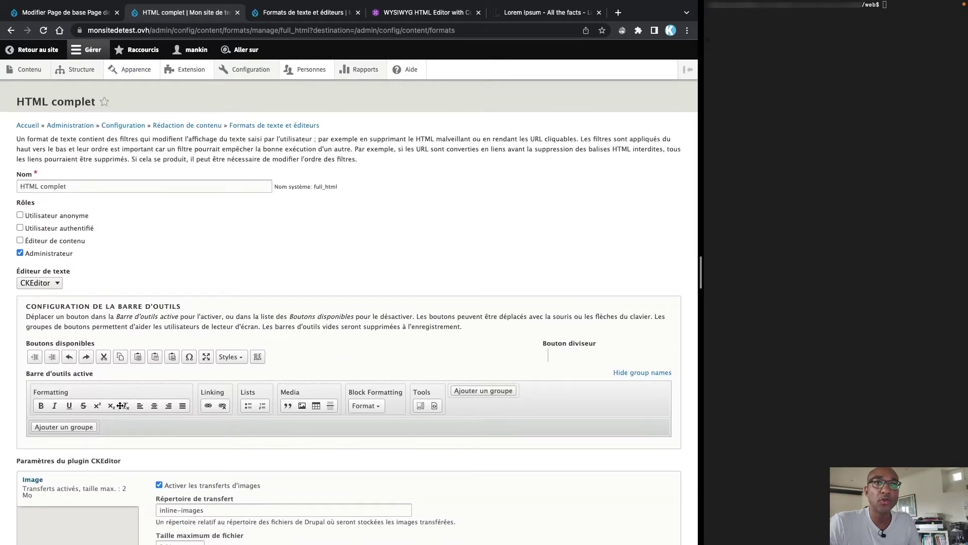
{"action": "scroll", "coordinate": [134, 336], "scroll_direction": "down", "scroll_amount": 10}
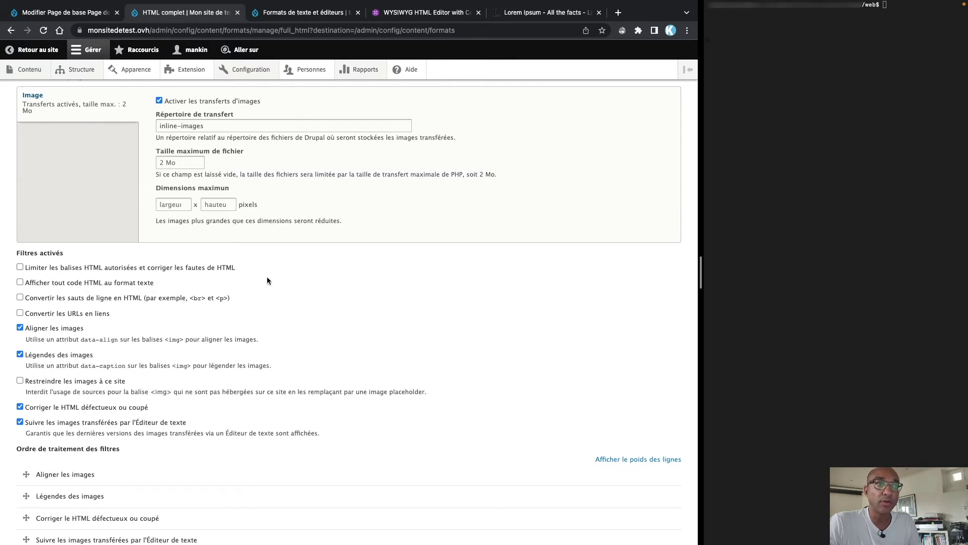
{"action": "scroll", "coordinate": [298, 294], "scroll_direction": "up", "scroll_amount": 1}
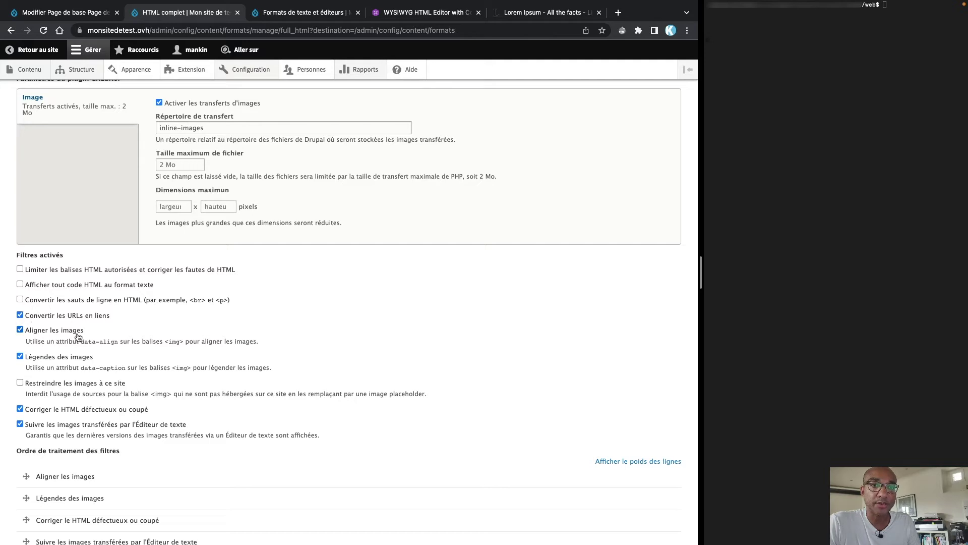
{"action": "left_click", "coordinate": [95, 316]}
Review the enabled image filters and move "Convertir les URLs en liens" to first place in the filter processing order.
{"action": "scroll", "coordinate": [200, 337], "scroll_direction": "up", "scroll_amount": 1}
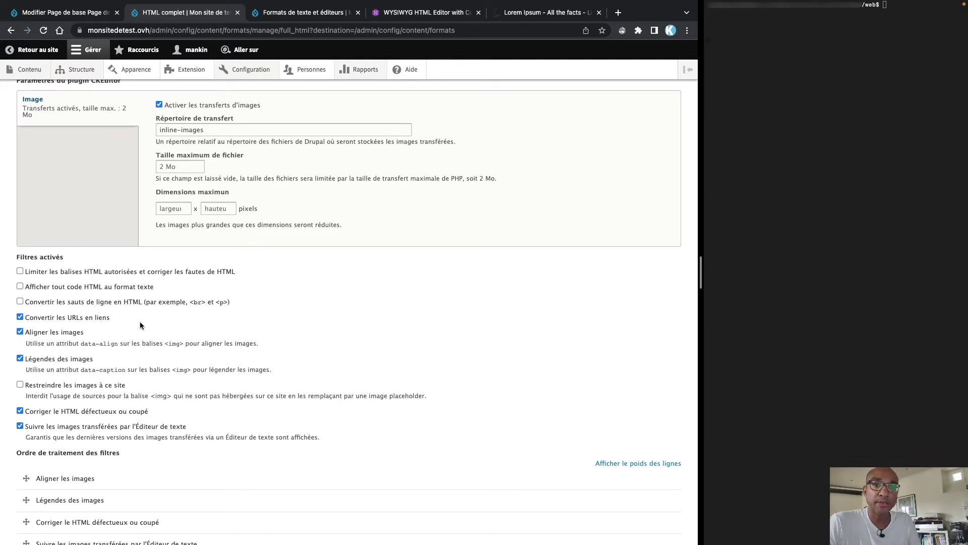
{"action": "scroll", "coordinate": [140, 326], "scroll_direction": "down", "scroll_amount": 2}
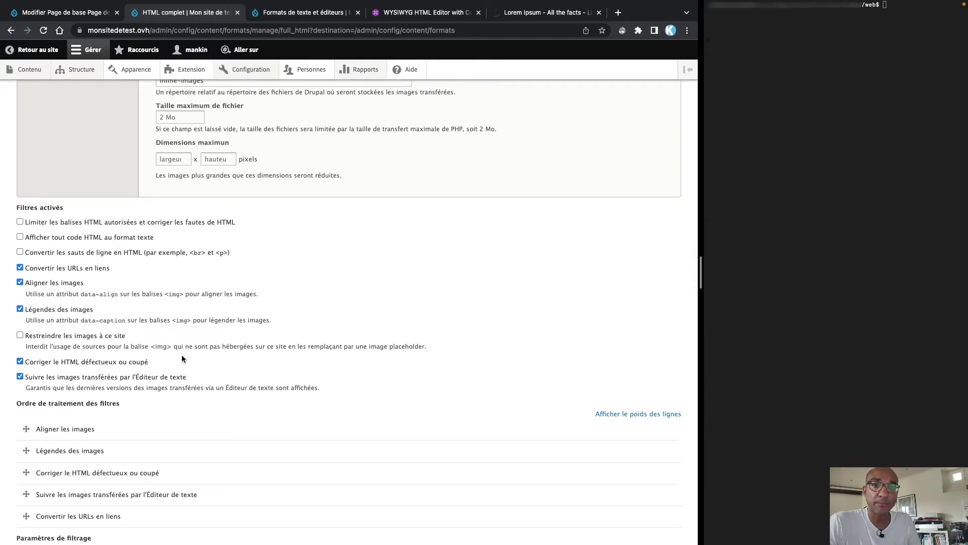
{"action": "scroll", "coordinate": [183, 358], "scroll_direction": "down", "scroll_amount": 3}
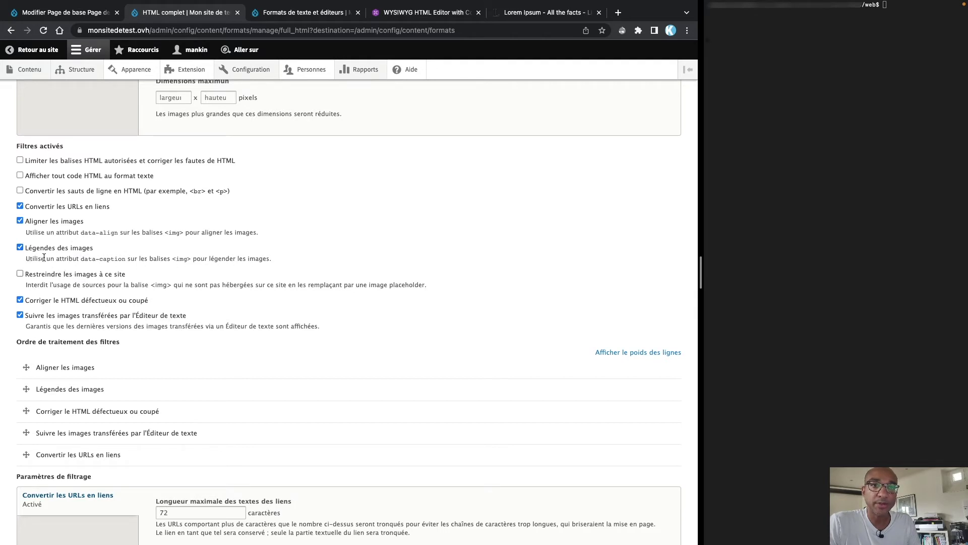
{"action": "left_click_drag", "start_coordinate": [27, 257], "coordinate": [287, 264]}
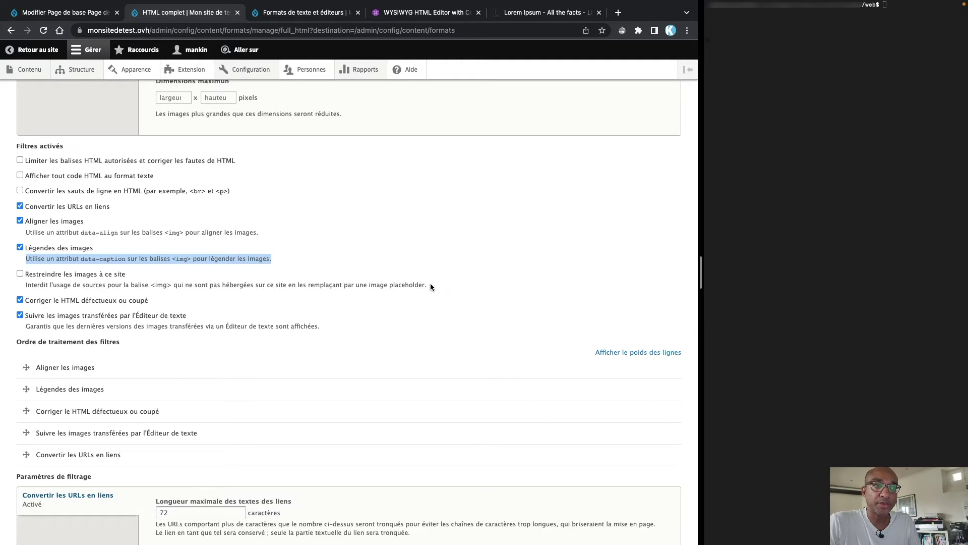
{"action": "left_click_drag", "start_coordinate": [431, 286], "coordinate": [17, 290]}
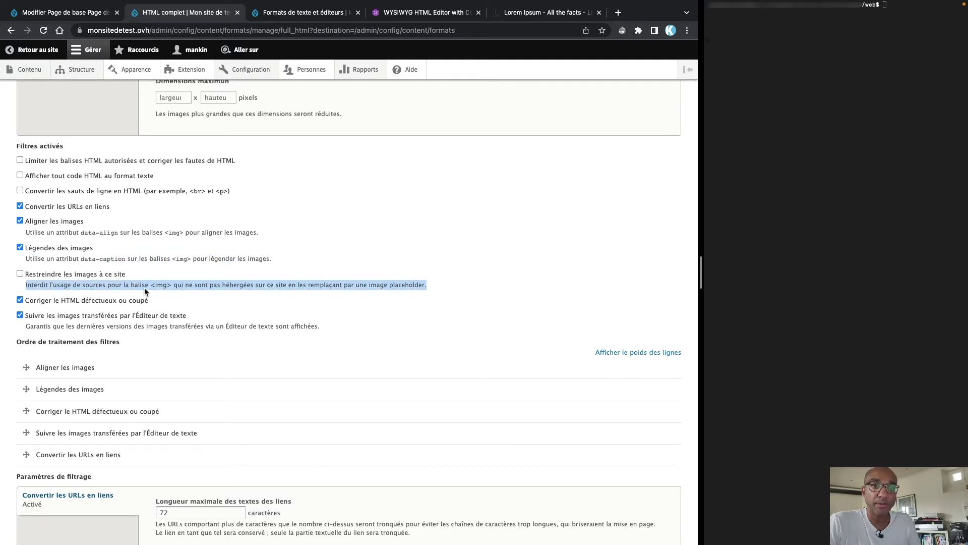
{"action": "scroll", "coordinate": [151, 353], "scroll_direction": "down", "scroll_amount": 2}
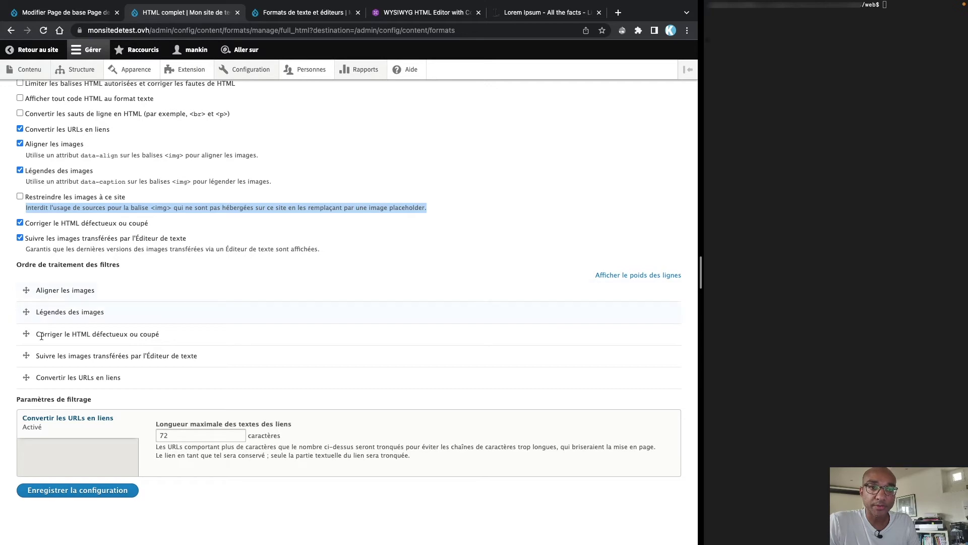
{"action": "left_click_drag", "start_coordinate": [26, 377], "coordinate": [29, 292]}
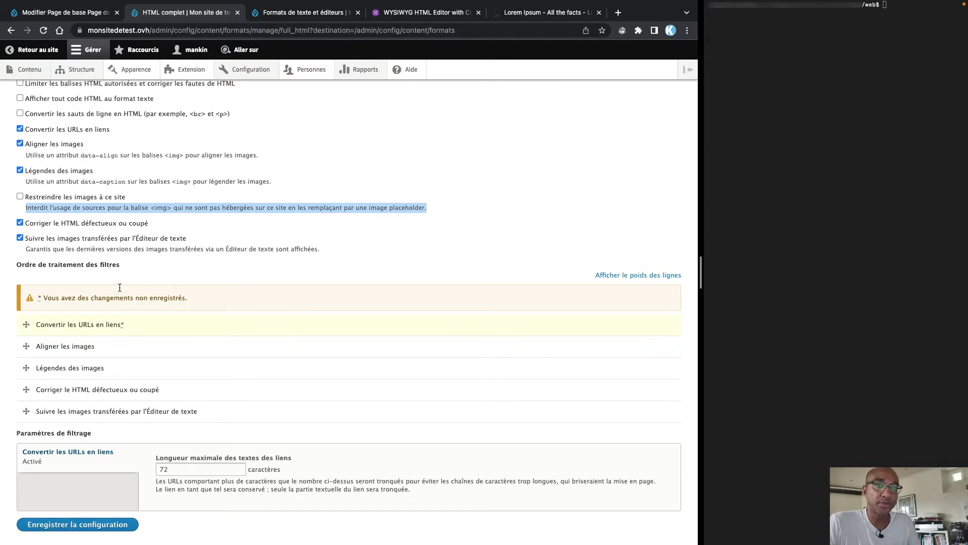
Review the image upload directory, maximum file size and dimension settings, along with the filter settings.
{"action": "scroll", "coordinate": [95, 194], "scroll_direction": "up", "scroll_amount": 3}
{"action": "scroll", "coordinate": [95, 195], "scroll_direction": "up", "scroll_amount": 4}
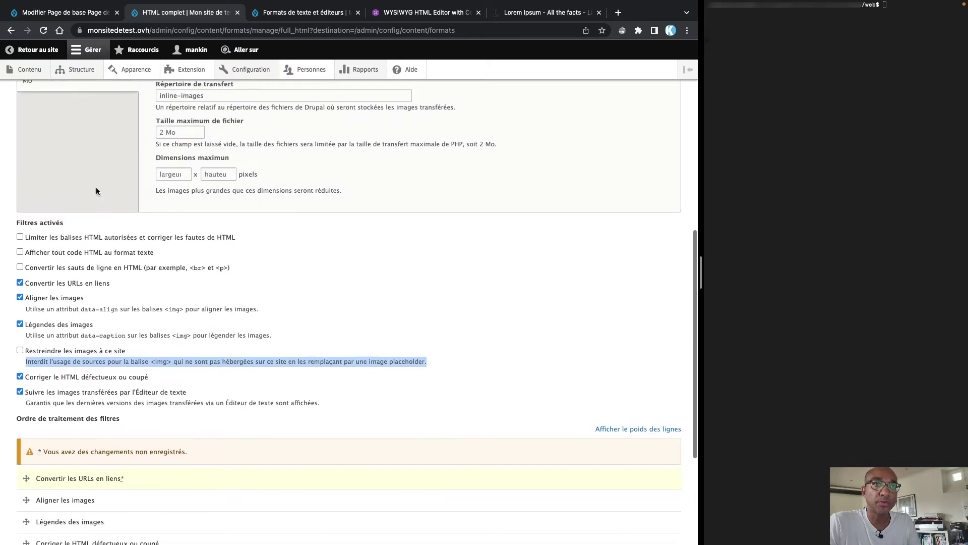
{"action": "scroll", "coordinate": [97, 191], "scroll_direction": "up", "scroll_amount": 1}
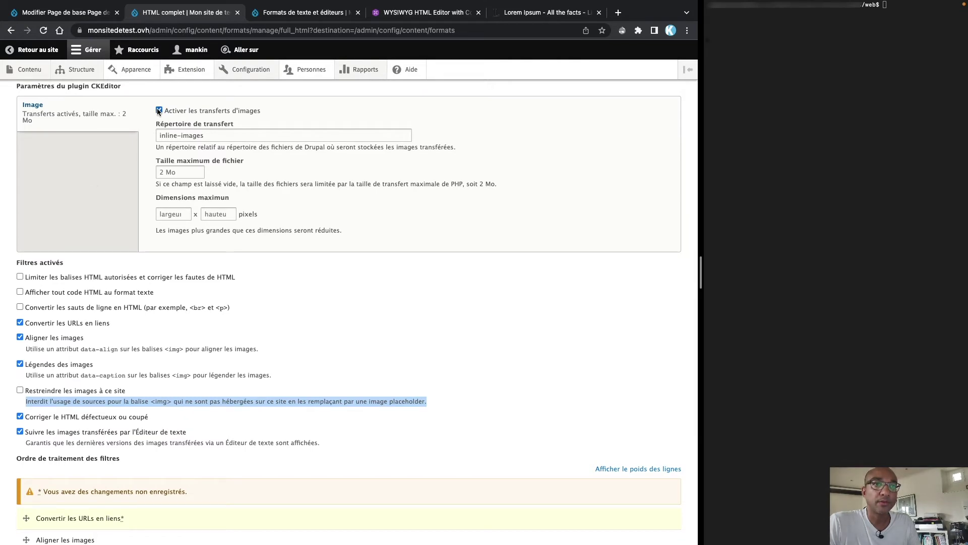
{"action": "left_click", "coordinate": [162, 172]}
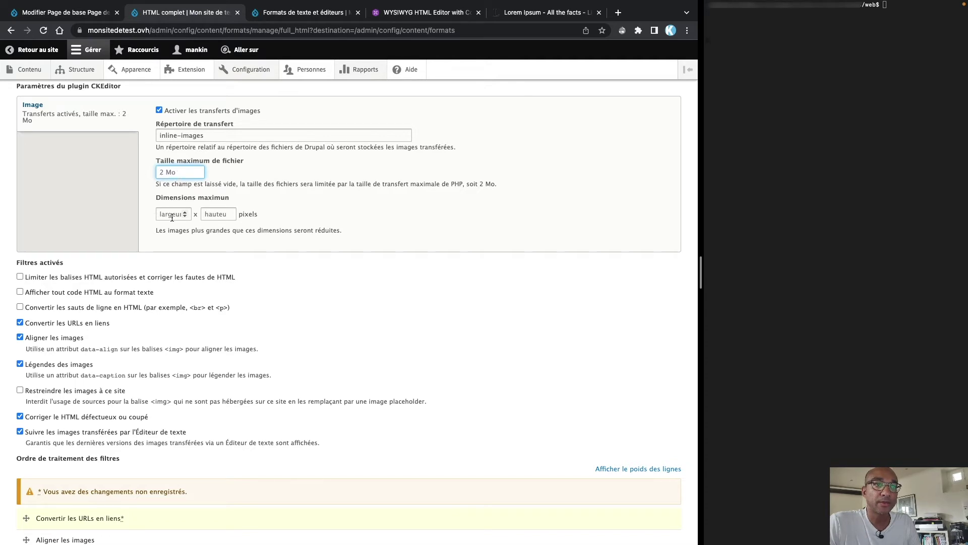
{"action": "scroll", "coordinate": [128, 393], "scroll_direction": "down", "scroll_amount": 2}
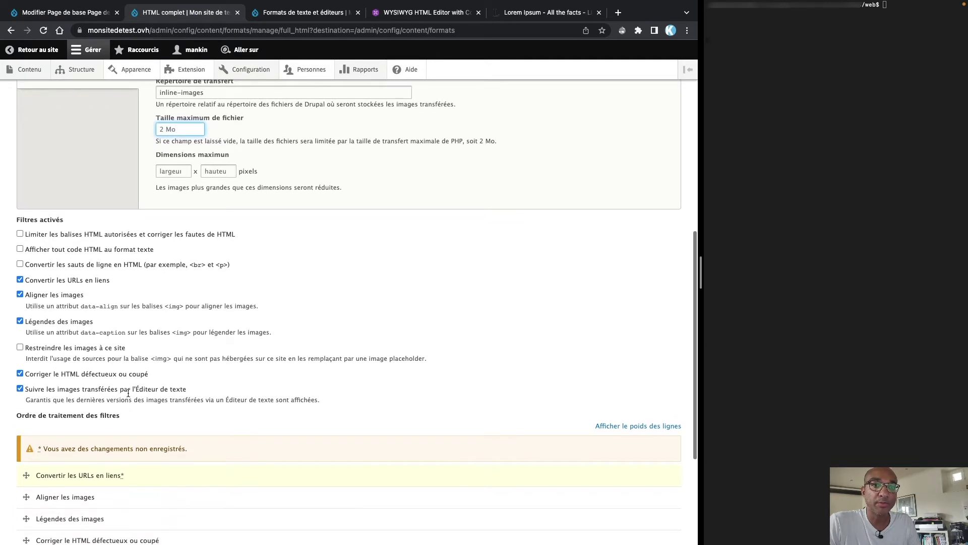
{"action": "scroll", "coordinate": [128, 393], "scroll_direction": "down", "scroll_amount": 5}
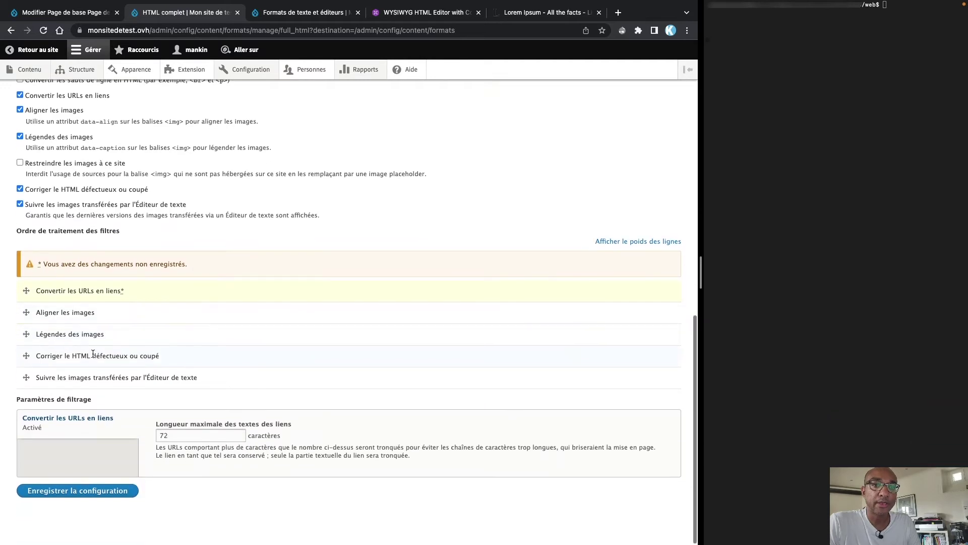
Move "Corriger le HTML défectueux ou coupé" to first place in the filter processing order and save the HTML complet format.
{"action": "left_click_drag", "start_coordinate": [29, 356], "coordinate": [31, 293]}
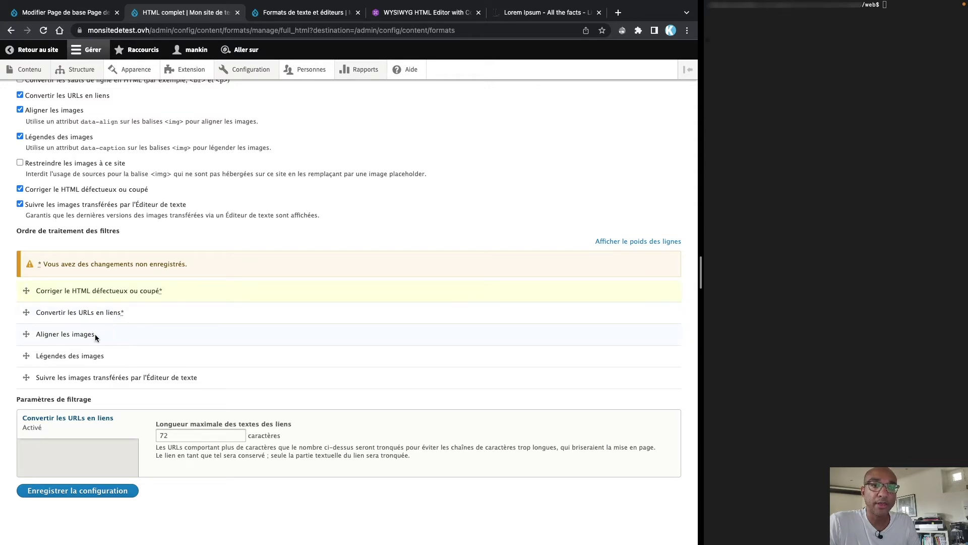
{"action": "left_click", "coordinate": [84, 493]}
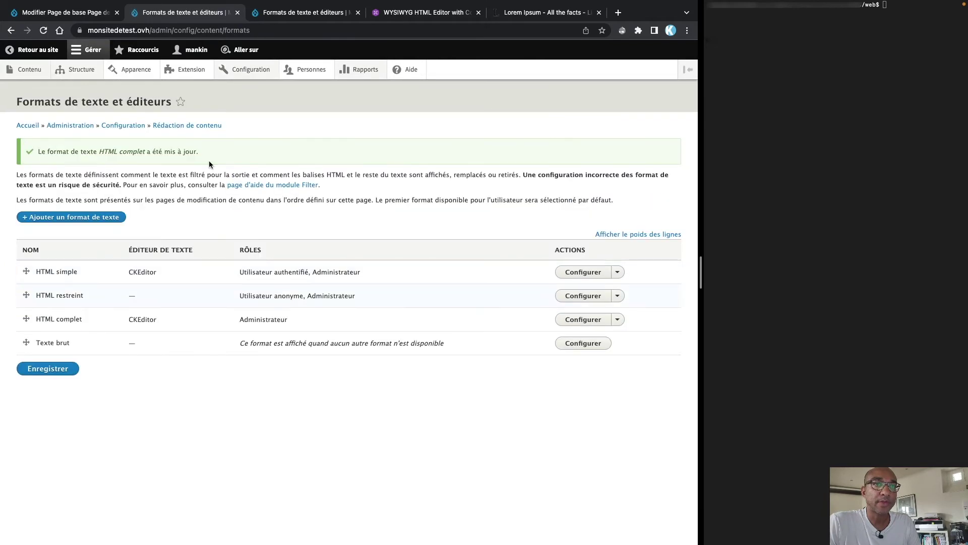
Reload the test page's edit form and check the body editor's toolbar for the added underline and alignment buttons.
{"action": "left_click", "coordinate": [63, 12]}
{"action": "scroll", "coordinate": [141, 279], "scroll_direction": "up", "scroll_amount": 3}
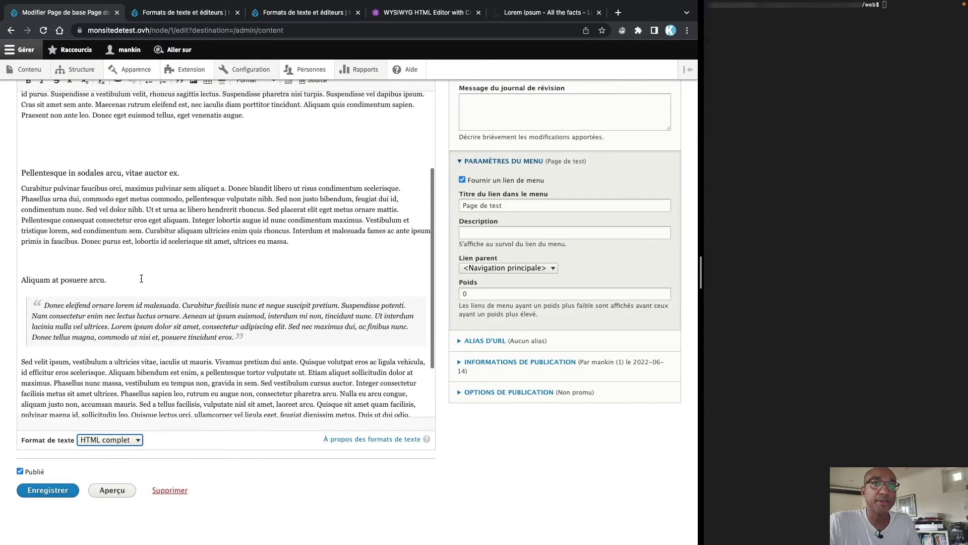
{"action": "scroll", "coordinate": [141, 278], "scroll_direction": "up", "scroll_amount": 10}
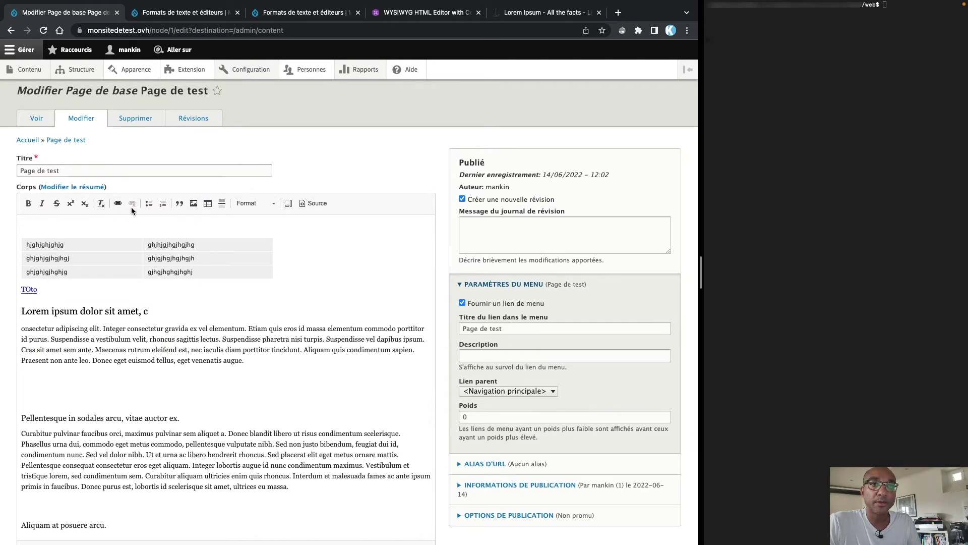
{"action": "key", "text": "super+r"}
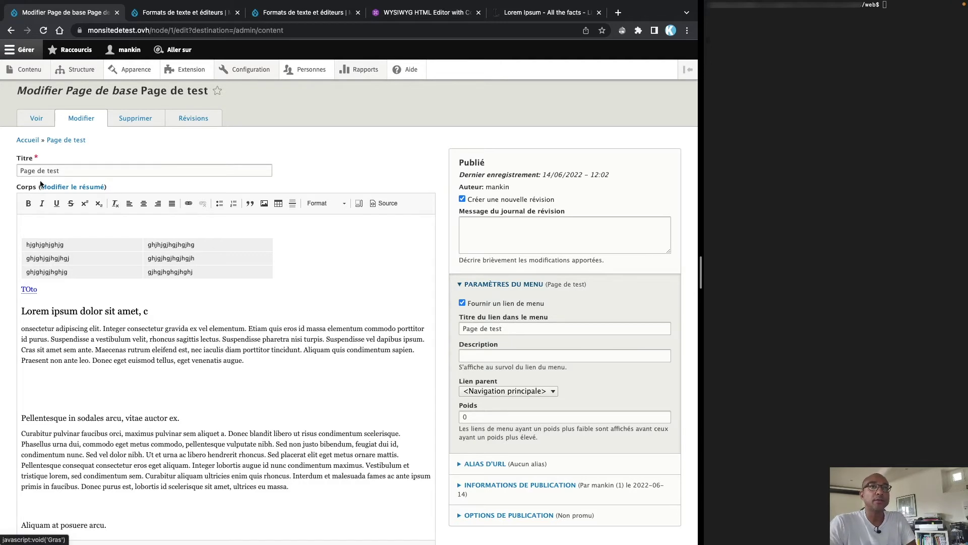
Open the HTML restreint text format's configuration and review the available text editor choices without changing the selection.
{"action": "mouse_move", "coordinate": [252, 71]}
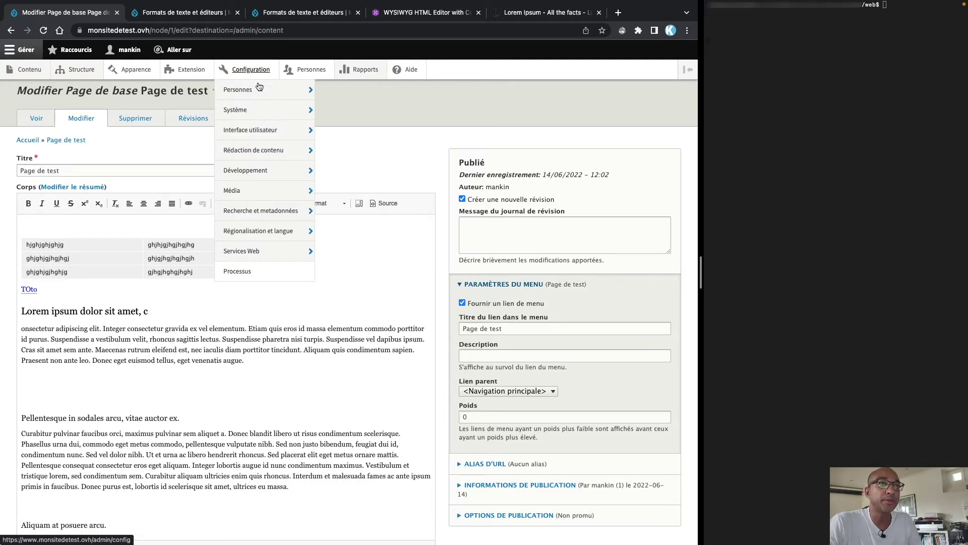
{"action": "mouse_move", "coordinate": [255, 149]}
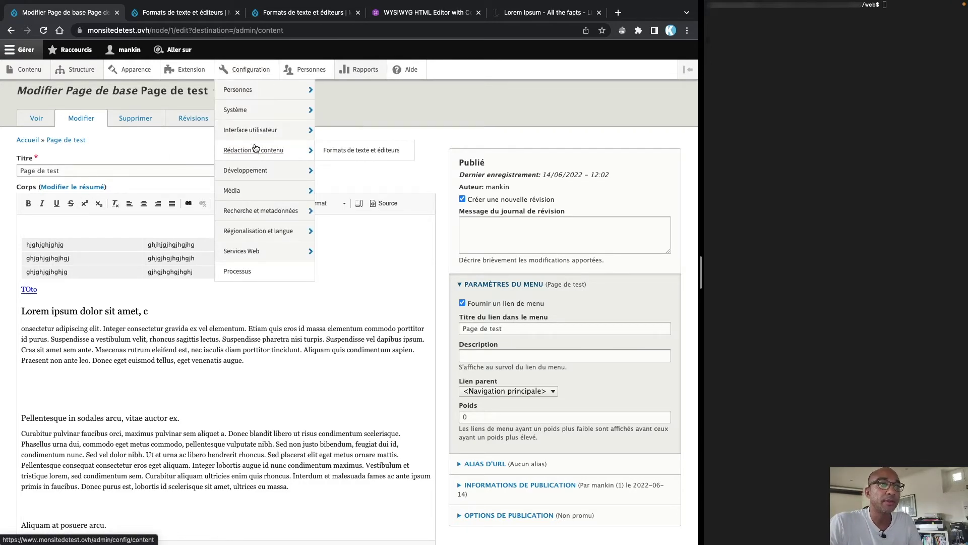
{"action": "left_click", "coordinate": [359, 150]}
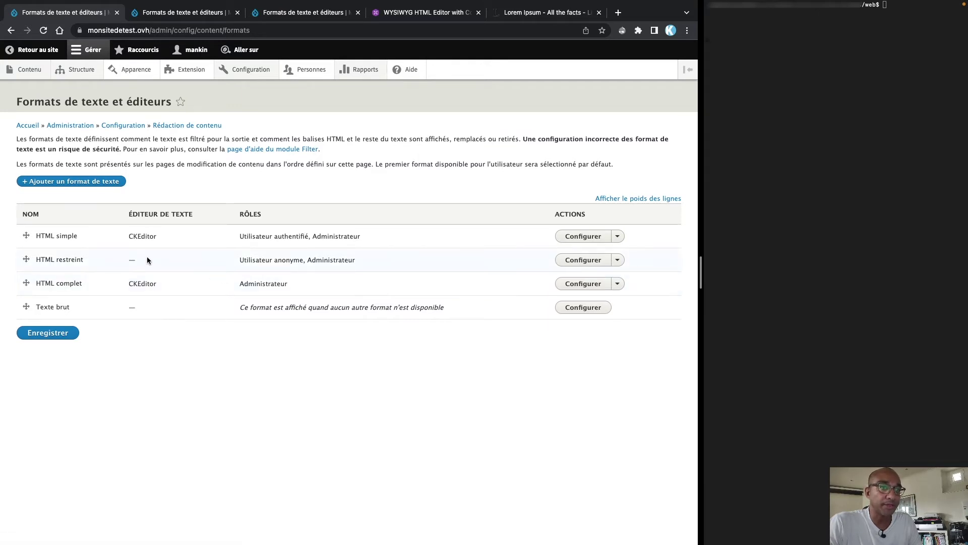
{"action": "left_click", "coordinate": [577, 261]}
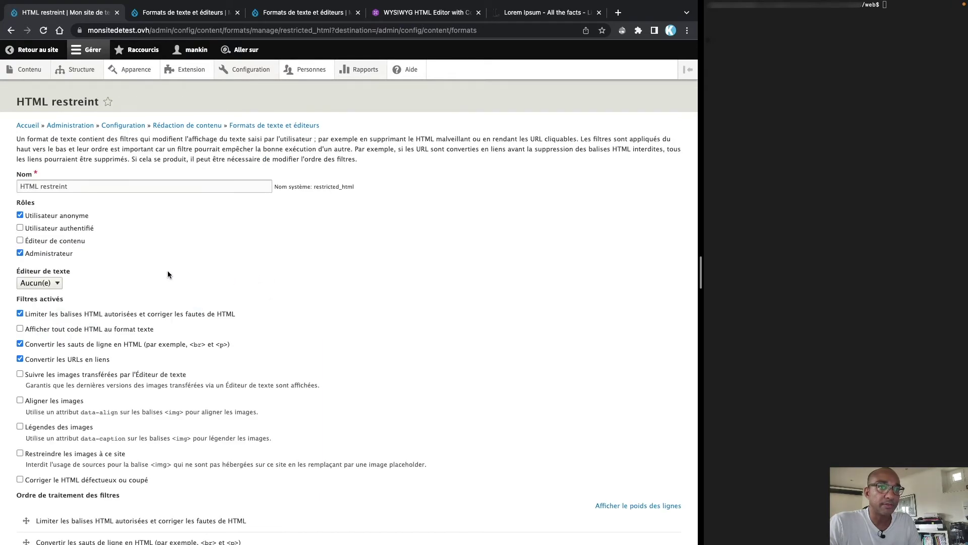
{"action": "left_click", "coordinate": [49, 283]}
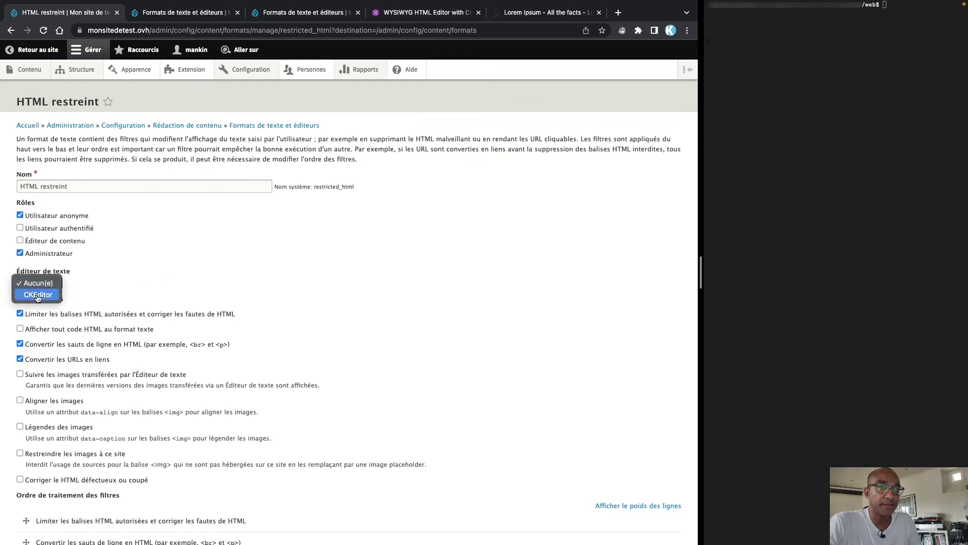
{"action": "left_click", "coordinate": [166, 265]}
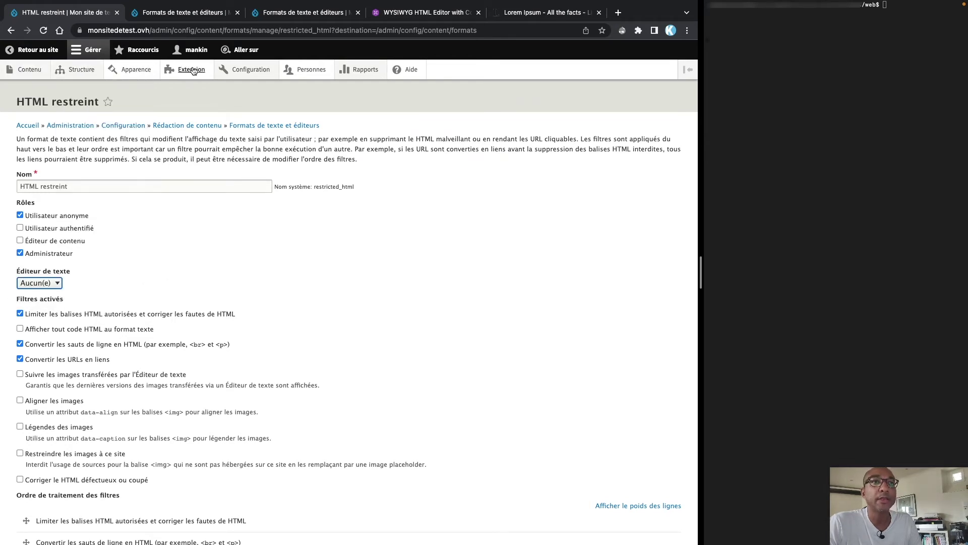
In the browser tab with the spare text formats page, open the site's module list and filter it by "ck".
{"action": "left_click", "coordinate": [303, 12]}
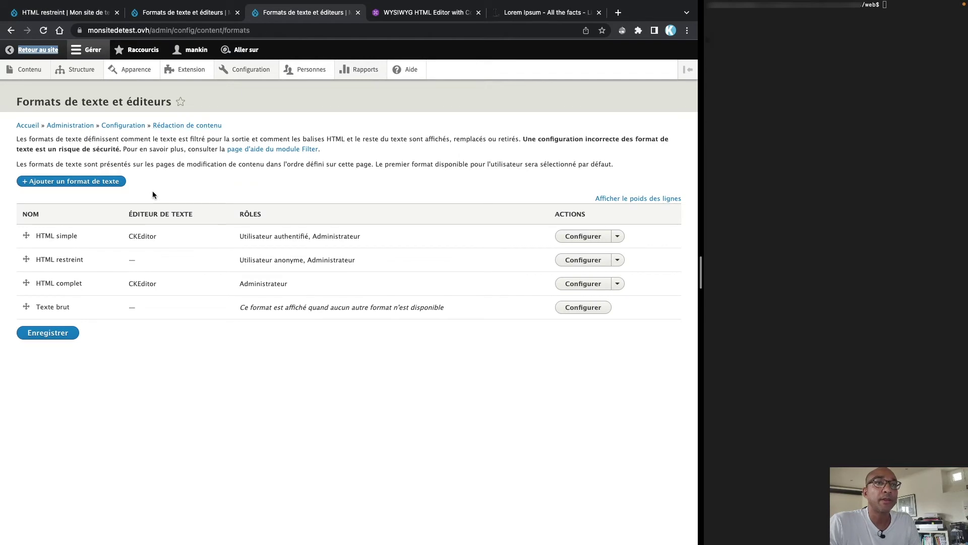
{"action": "left_click", "coordinate": [189, 70]}
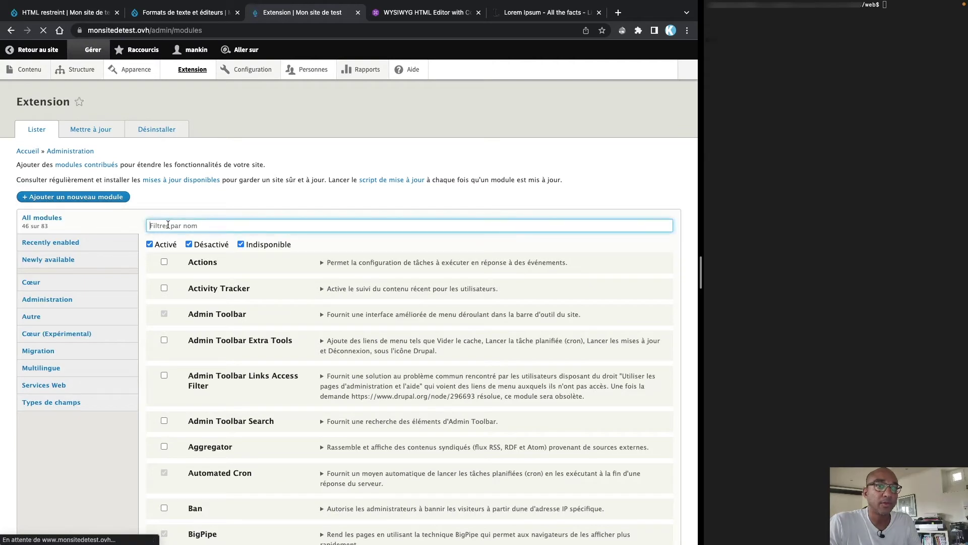
{"action": "type", "text": "ck"}
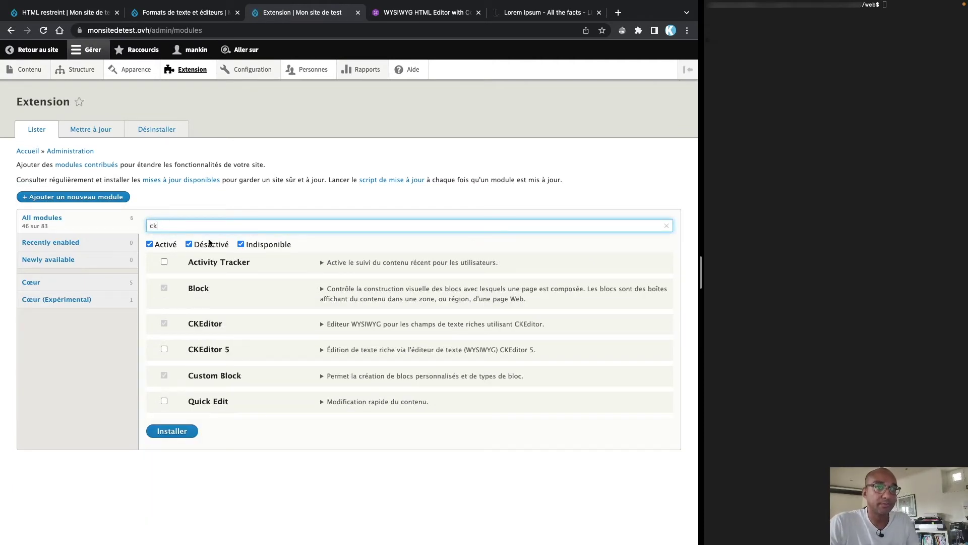
{"action": "left_click", "coordinate": [166, 349]}
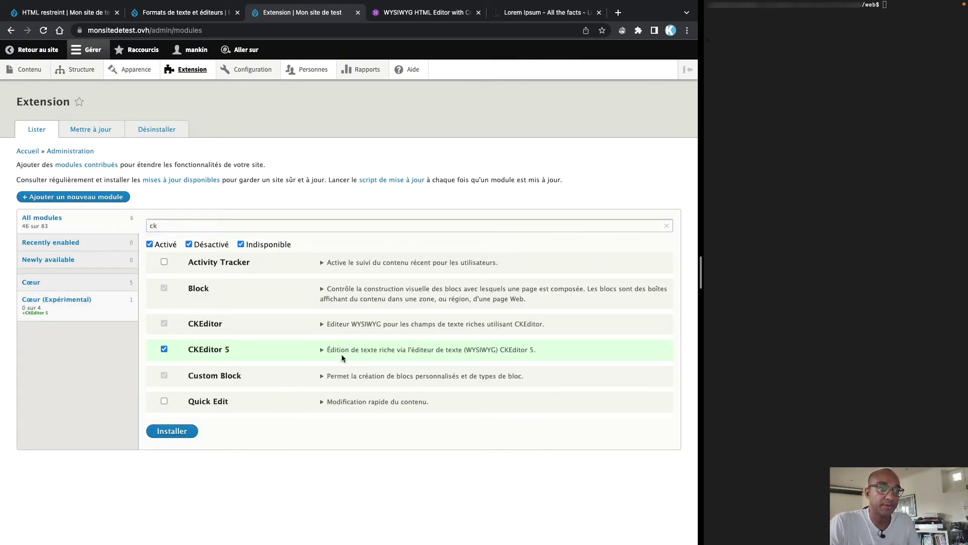
{"action": "left_click", "coordinate": [165, 350]}
{"action": "left_click", "coordinate": [732, 206]}
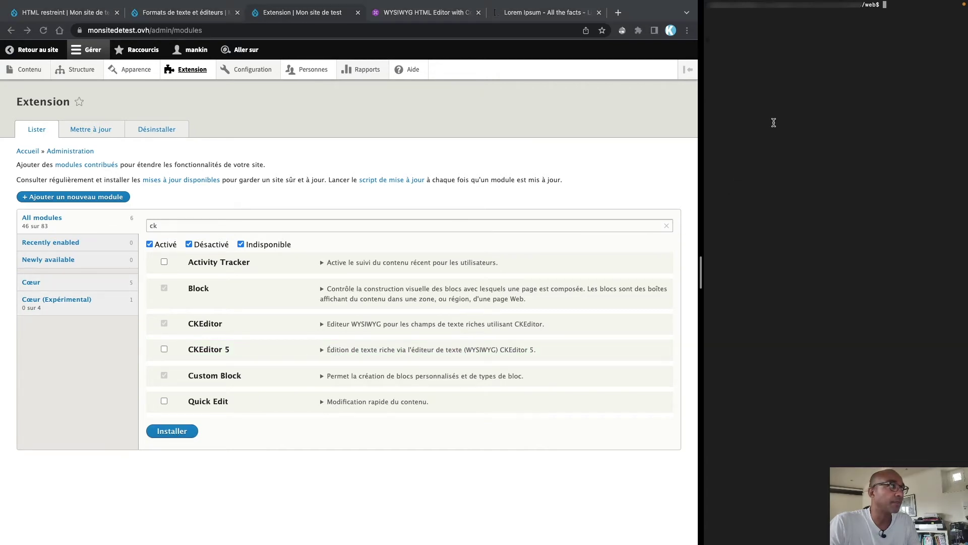
Expand the CKEditor 5 module's details and copy its machine name, ckeditor5.
{"action": "left_click", "coordinate": [320, 350]}
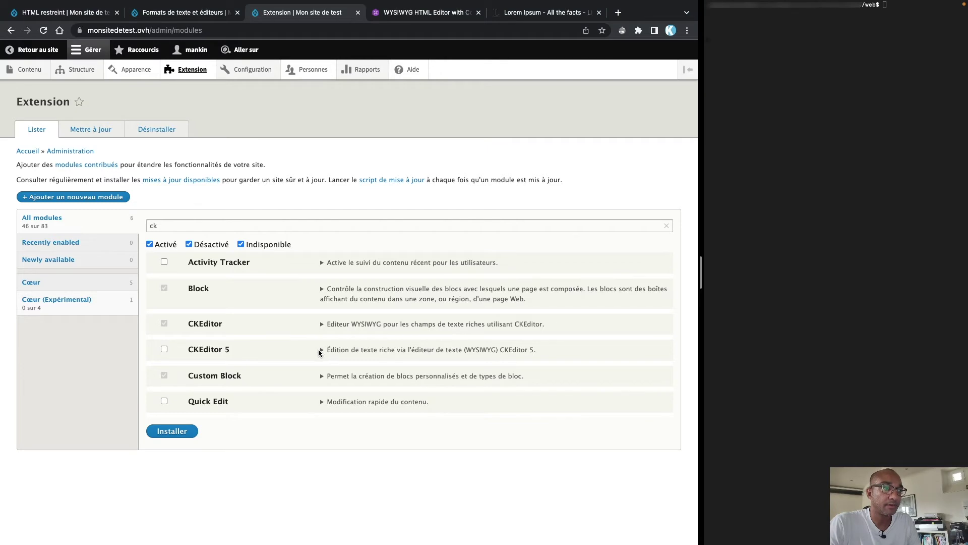
{"action": "left_click", "coordinate": [322, 350]}
{"action": "left_click_drag", "start_coordinate": [393, 362], "coordinate": [366, 362]}
{"action": "key", "text": "super+c"}
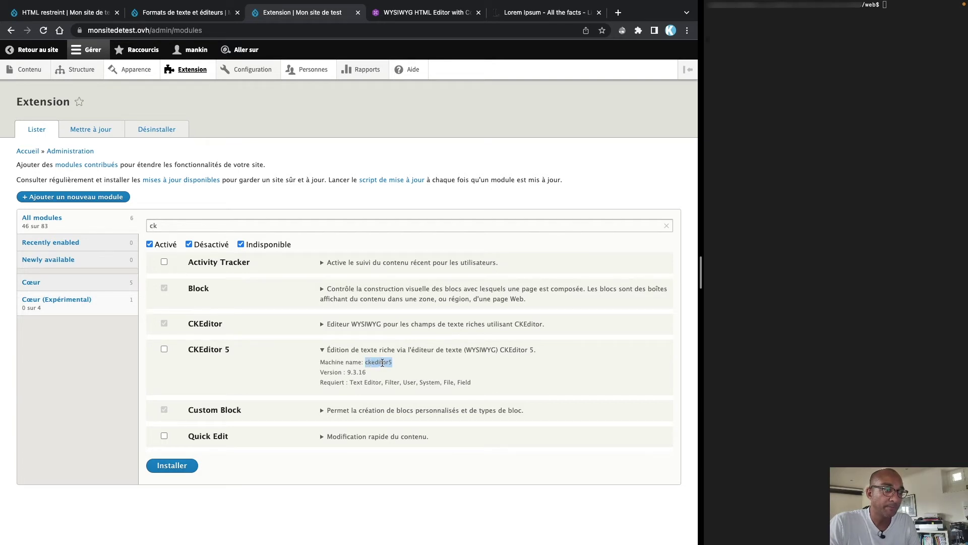
Switch to the terminal and enable the CKEditor 5 module by running "drush en ckeditor5".
{"action": "left_click", "coordinate": [858, 72]}
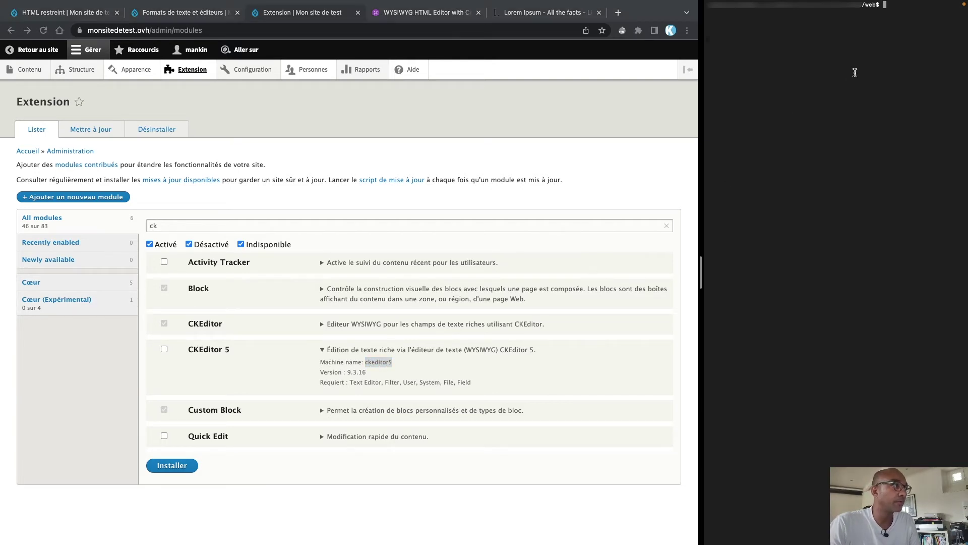
{"action": "type", "text": "c"}
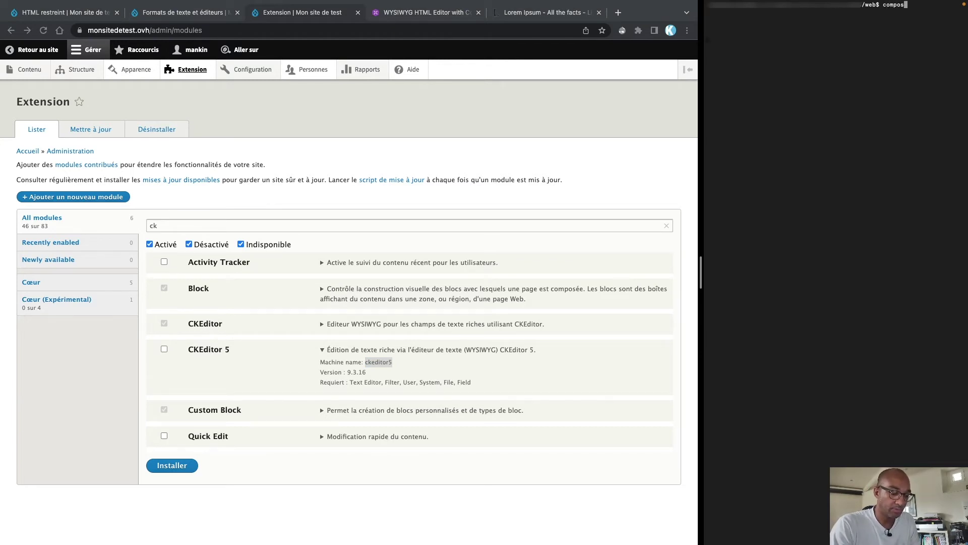
{"action": "key", "text": "BackSpace"}
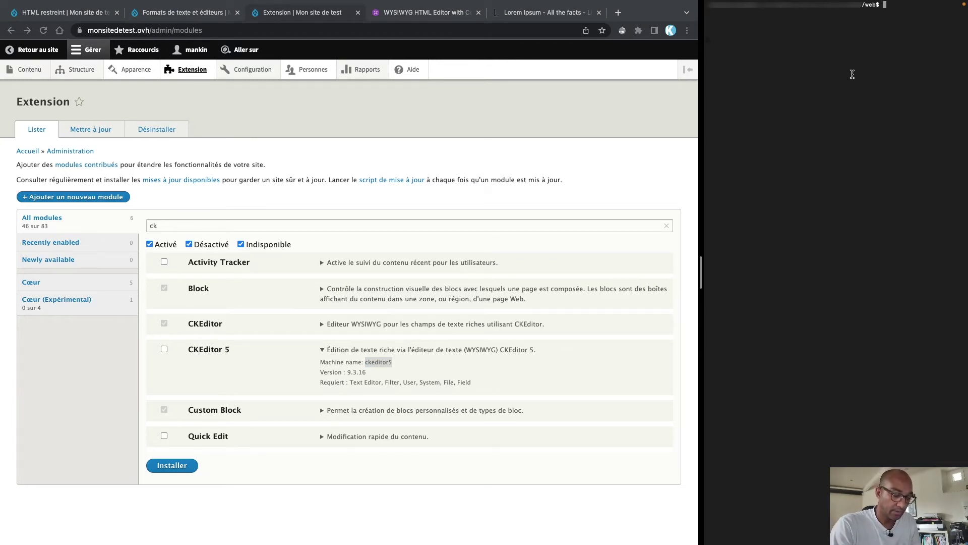
{"action": "type", "text": "drush en"}
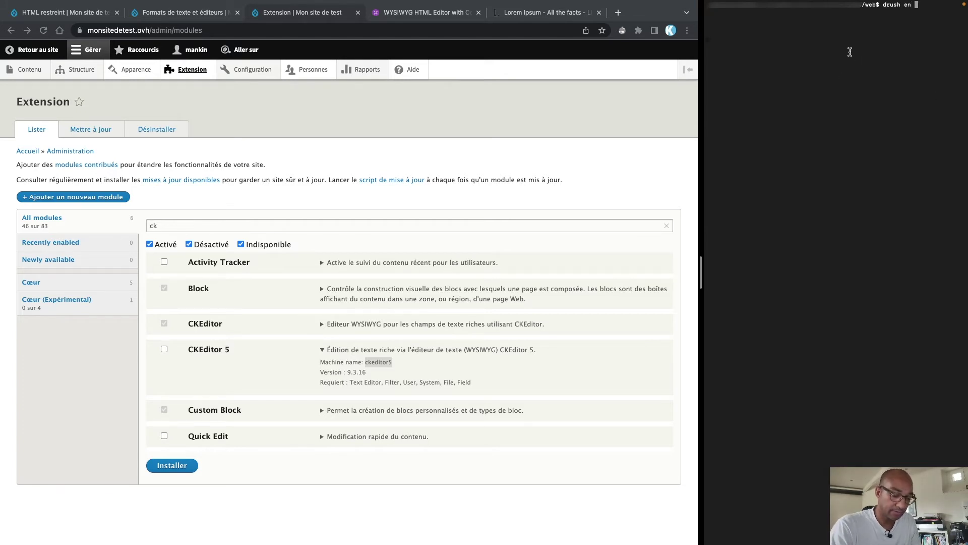
{"action": "key", "text": "super+v"}
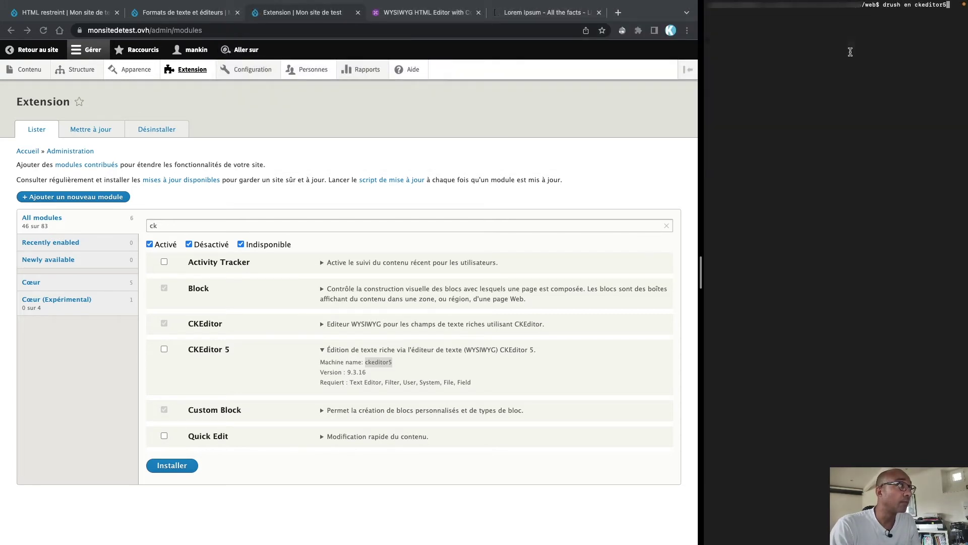
{"action": "key", "text": "Return"}
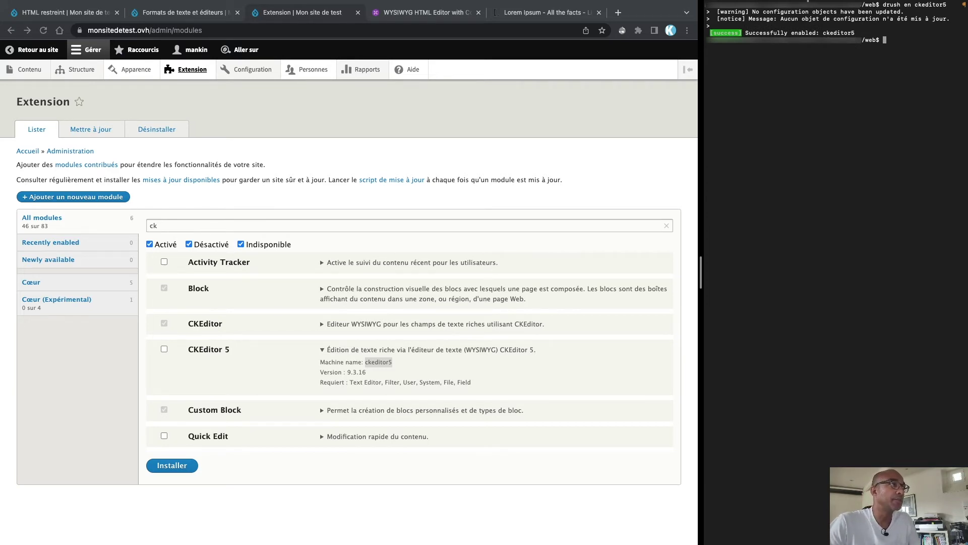
Return to the browser, reload the module list, filter it by "ckeditor" and check the CKEditor 5 module's status and details.
{"action": "key", "text": "super+Tab"}
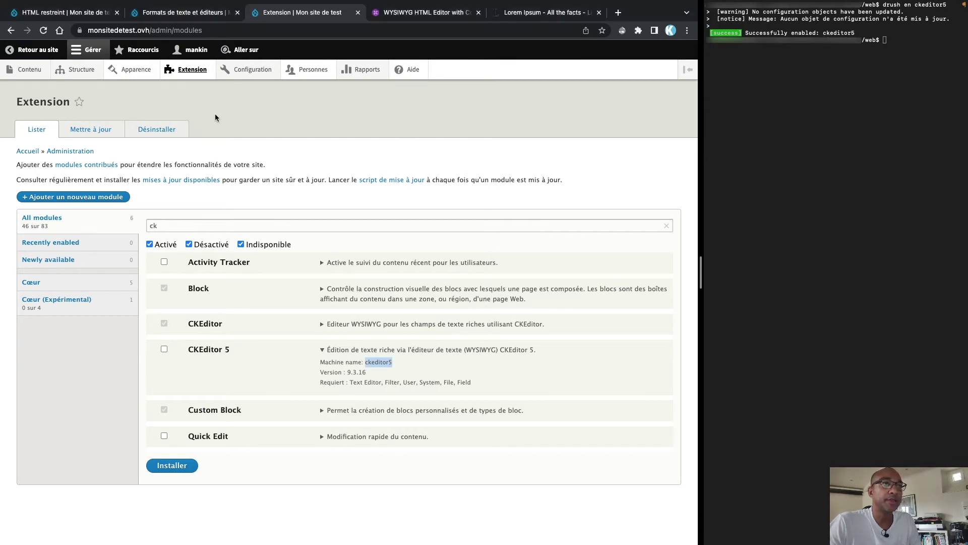
{"action": "left_click", "coordinate": [44, 30]}
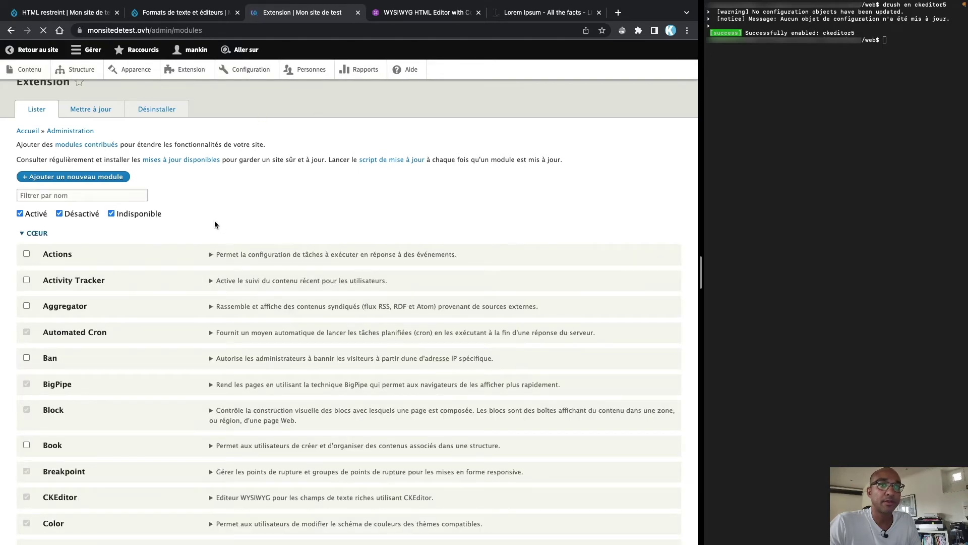
{"action": "left_click", "coordinate": [184, 226]}
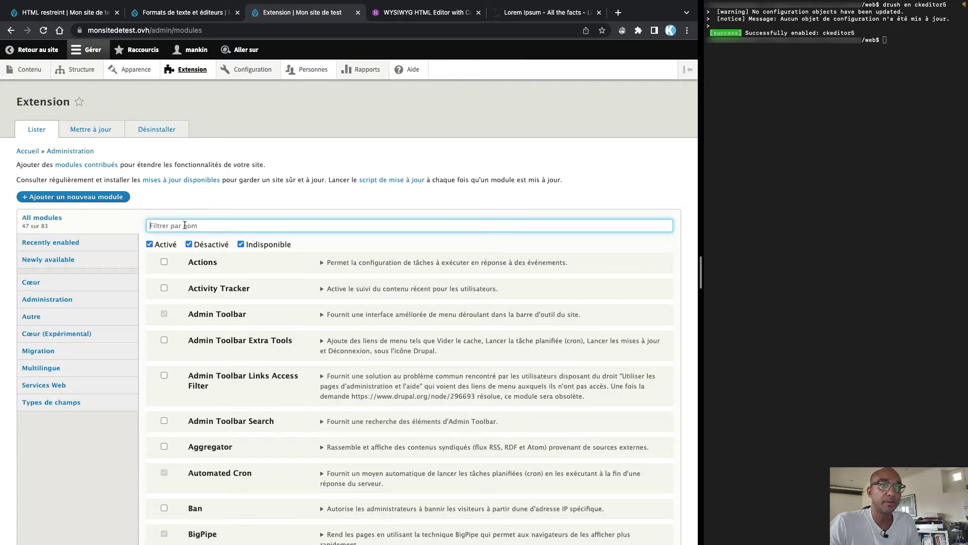
{"action": "type", "text": "cke"}
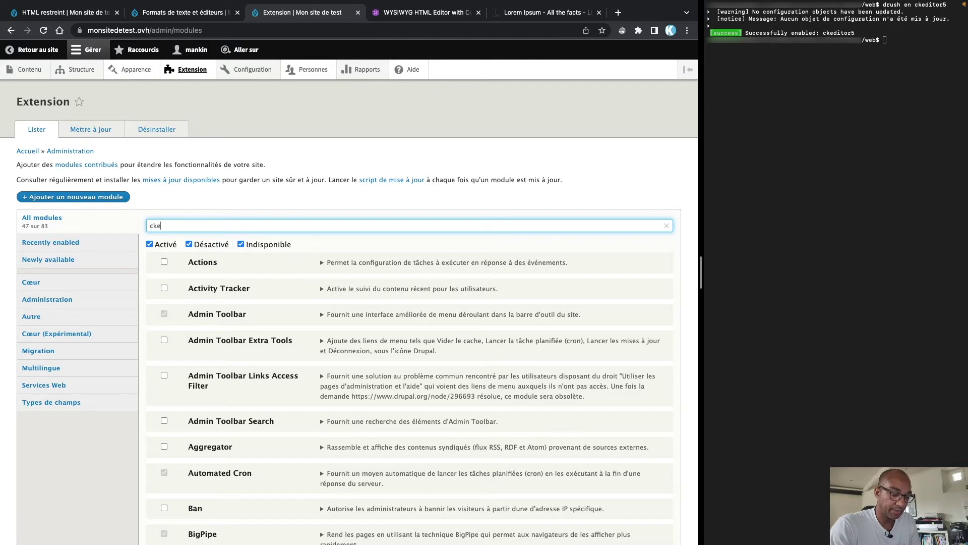
{"action": "type", "text": "ditor"}
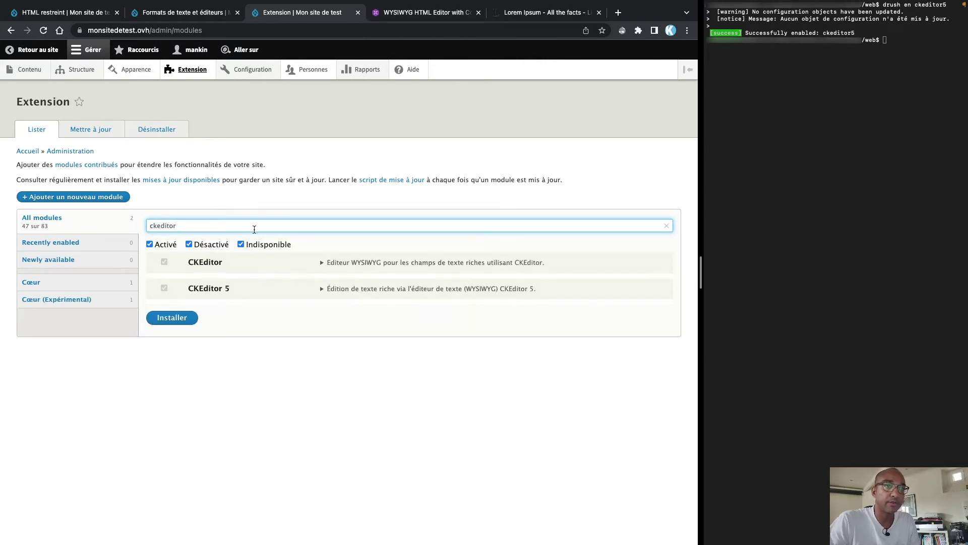
{"action": "left_click", "coordinate": [323, 290]}
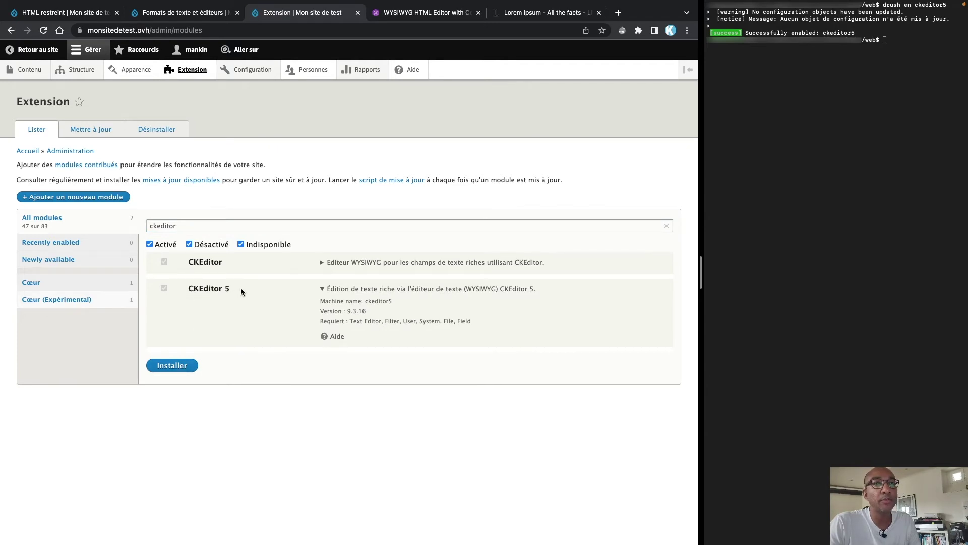
Open the site's status report (Tableau de bord d'administration) and read the warning details about enabled experimental modules.
{"action": "mouse_move", "coordinate": [364, 70]}
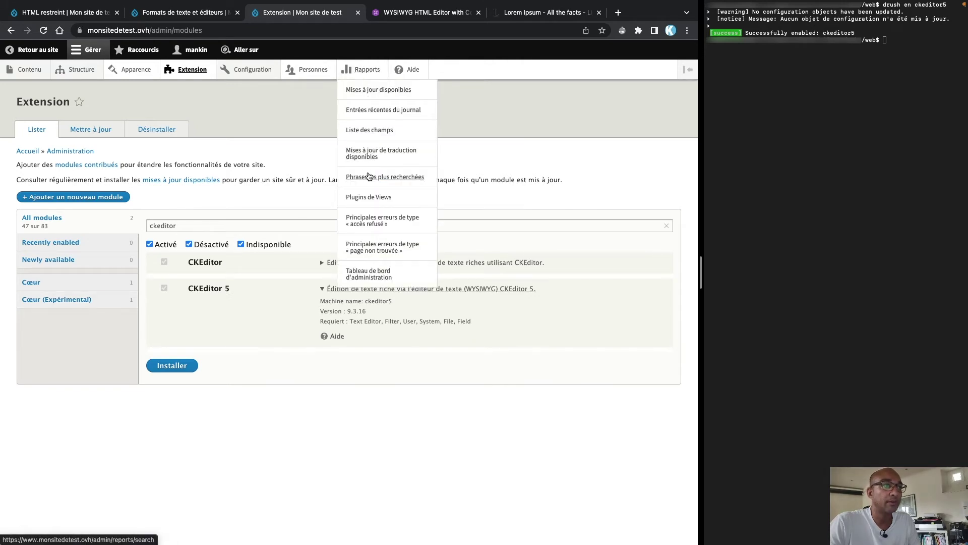
{"action": "left_click", "coordinate": [368, 275]}
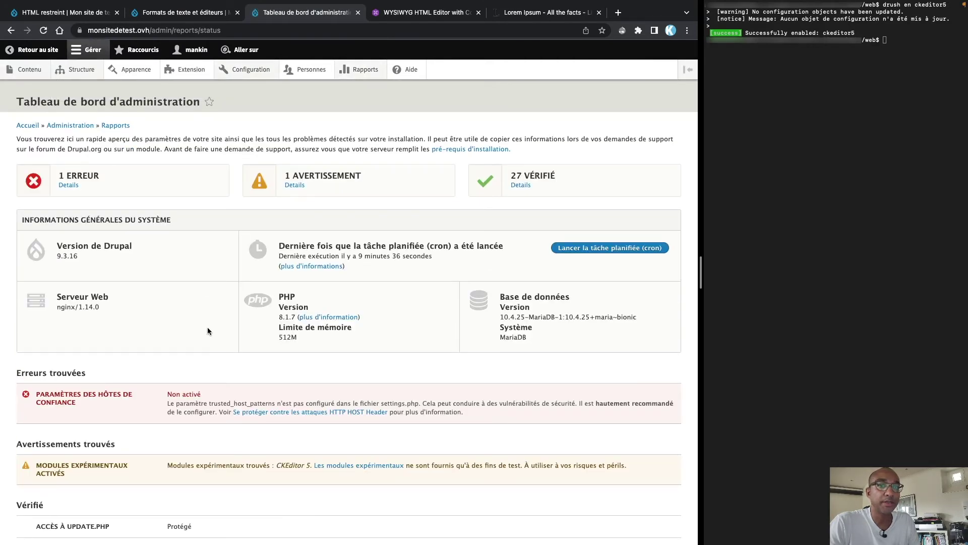
{"action": "left_click", "coordinate": [296, 187]}
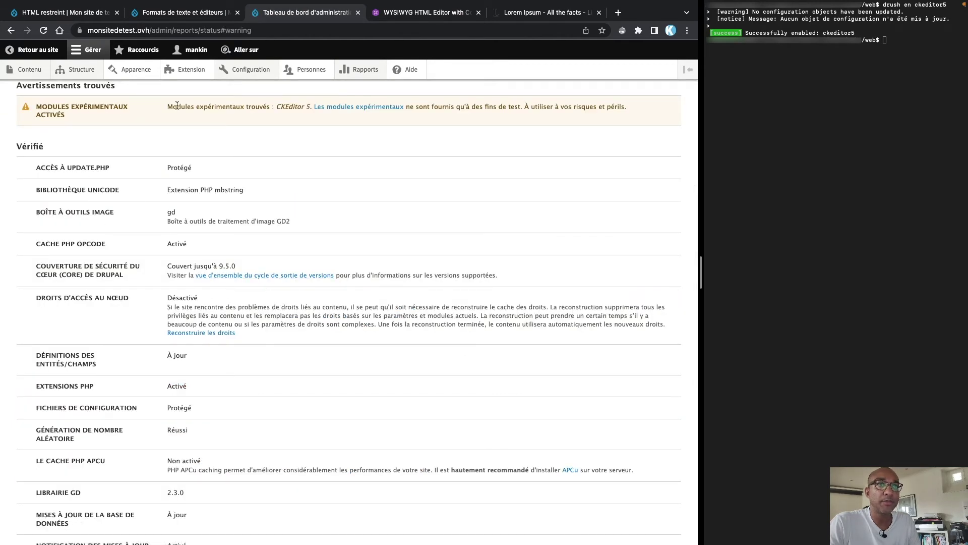
{"action": "left_click_drag", "start_coordinate": [167, 108], "coordinate": [646, 112]}
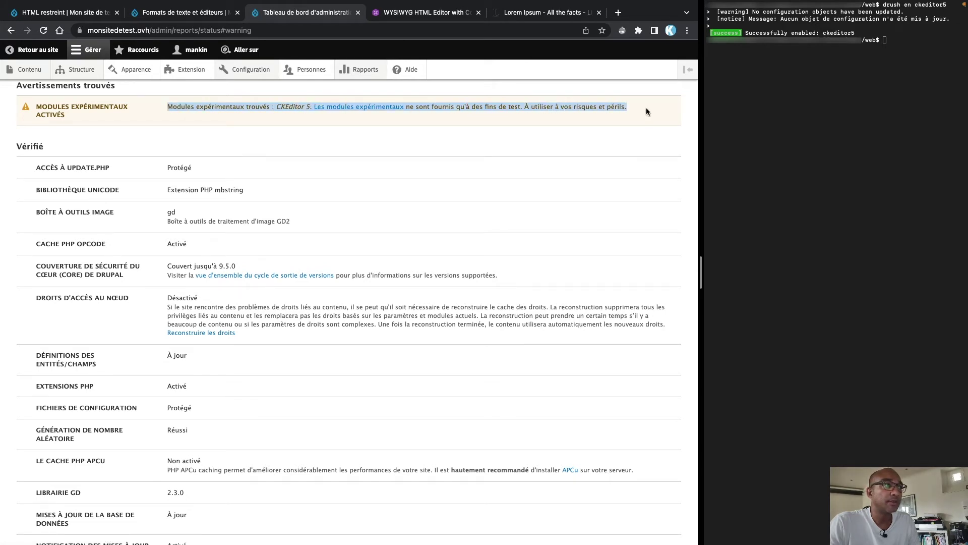
{"action": "left_click", "coordinate": [472, 115]}
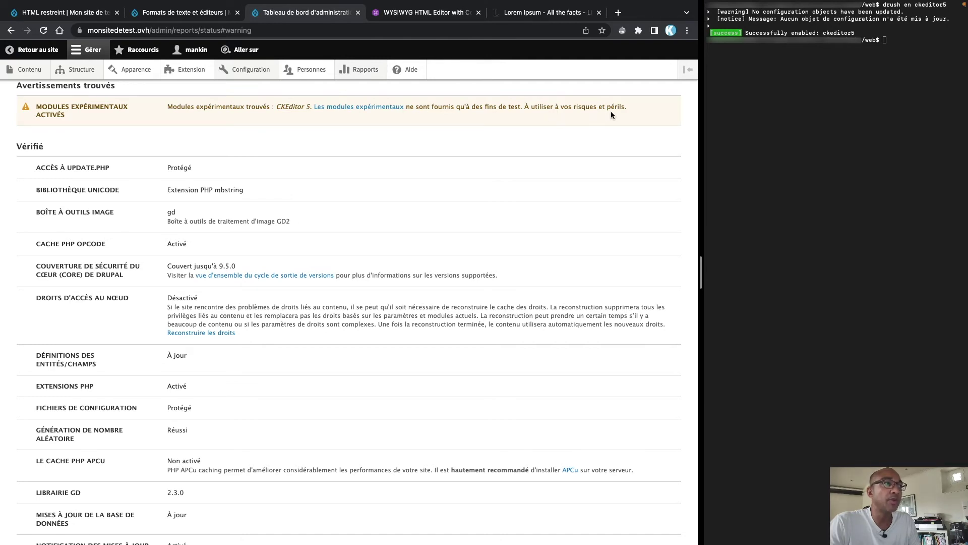
Open the HTML complet text format's configuration and set its text editor to CKEditor 5.
{"action": "left_click", "coordinate": [202, 12]}
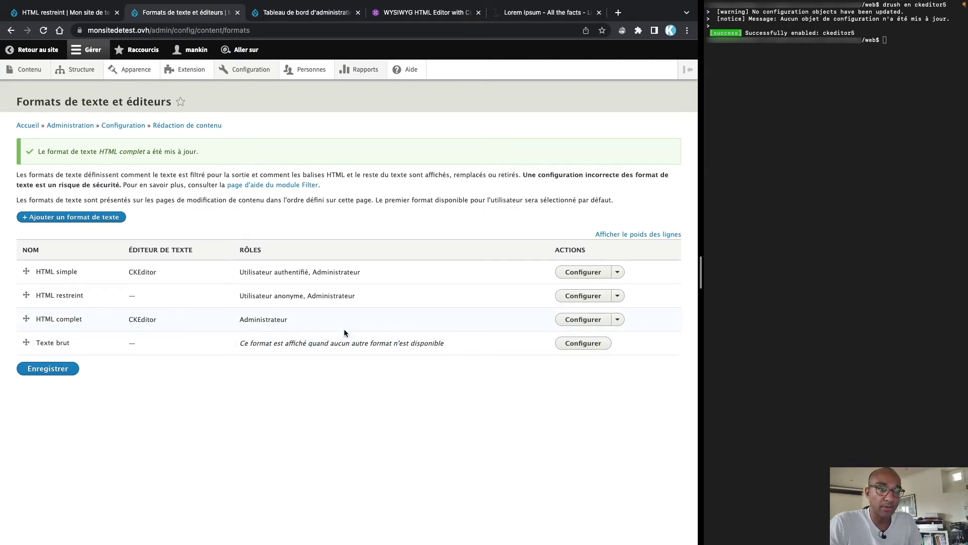
{"action": "left_click", "coordinate": [578, 321]}
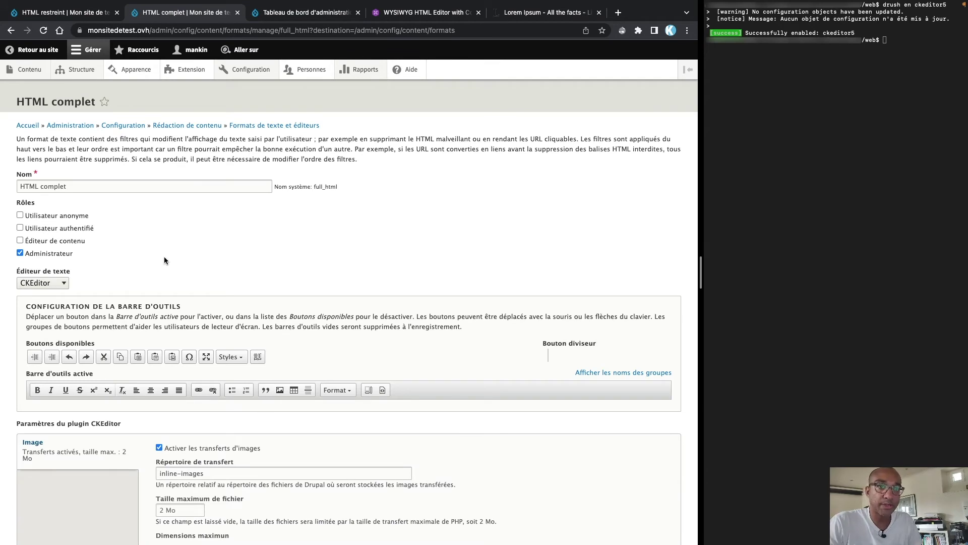
{"action": "left_click", "coordinate": [53, 286]}
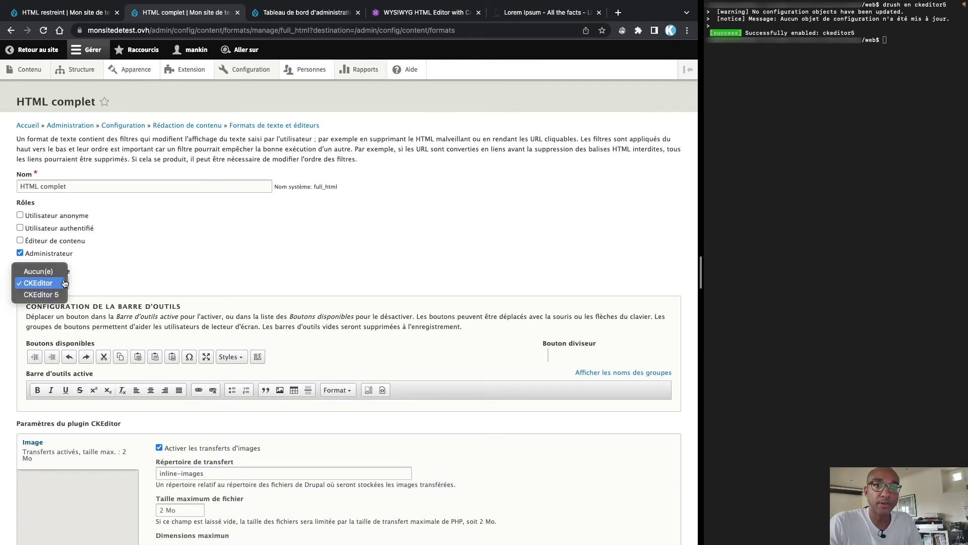
{"action": "left_click", "coordinate": [41, 295]}
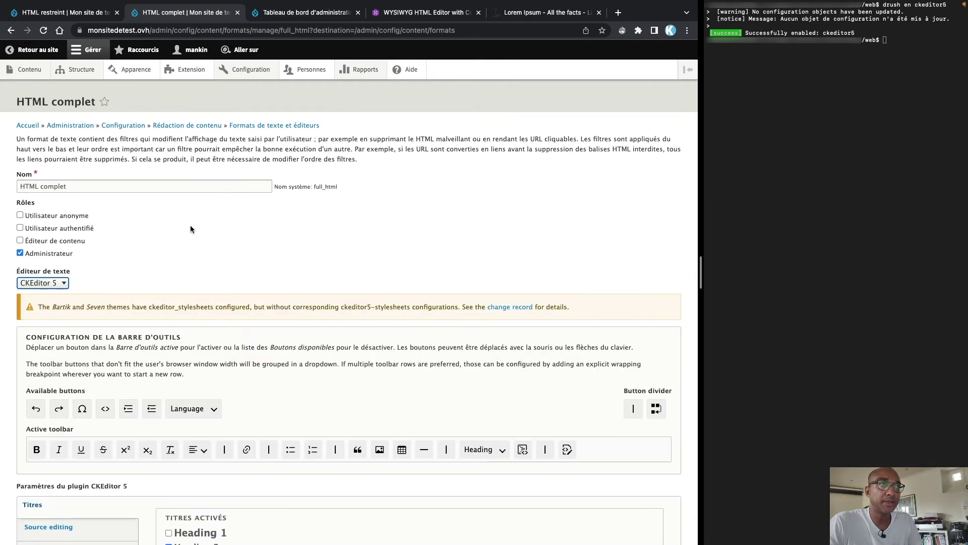
Switch to the CKEditor website, open the CKEditor 5 overview and read through its framework and integration descriptions.
{"action": "left_click", "coordinate": [414, 15]}
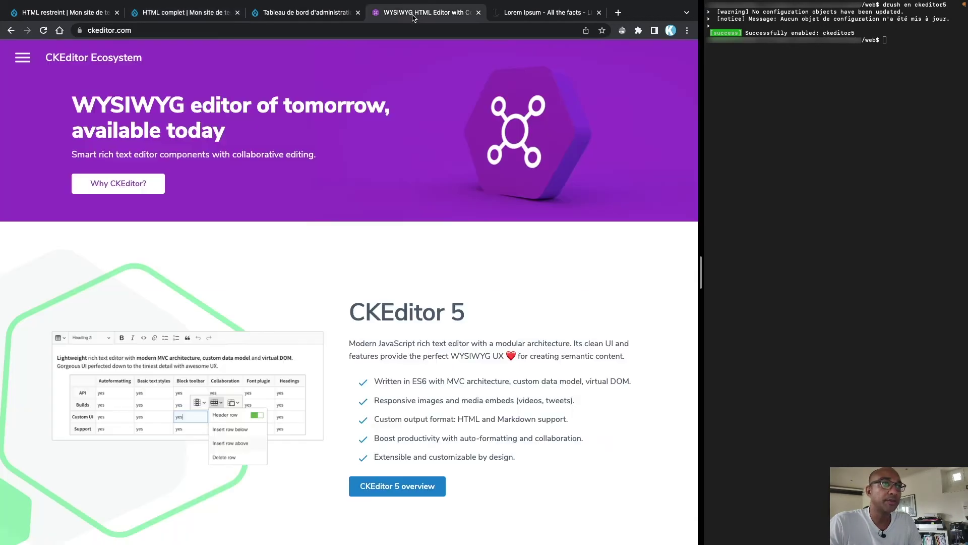
{"action": "left_click", "coordinate": [394, 485]}
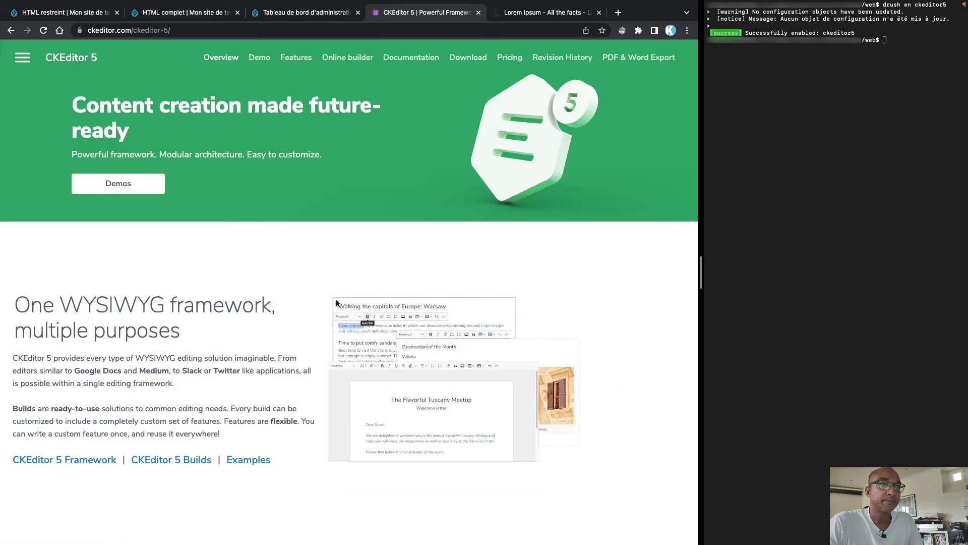
{"action": "left_click_drag", "start_coordinate": [128, 371], "coordinate": [125, 383]}
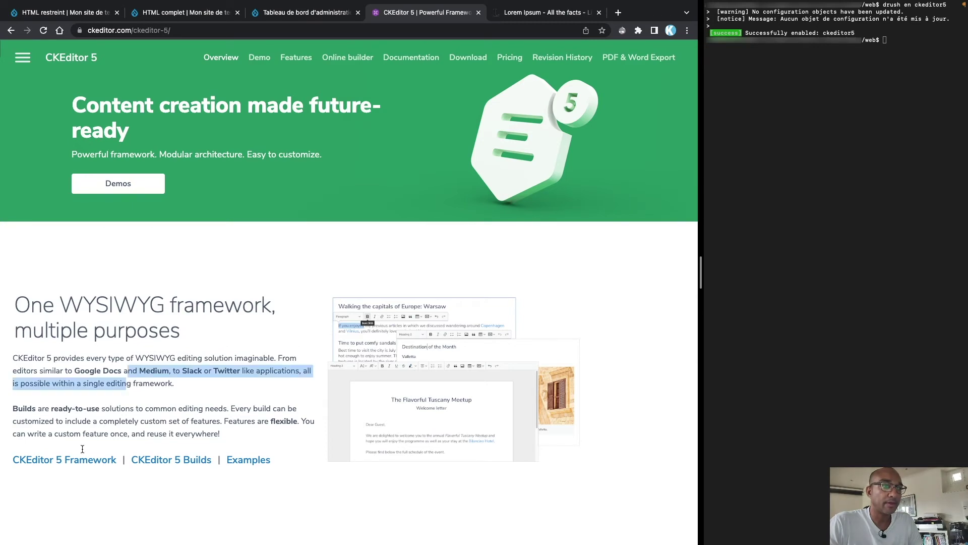
{"action": "scroll", "coordinate": [134, 422], "scroll_direction": "down", "scroll_amount": 3}
{"action": "left_click", "coordinate": [133, 423]}
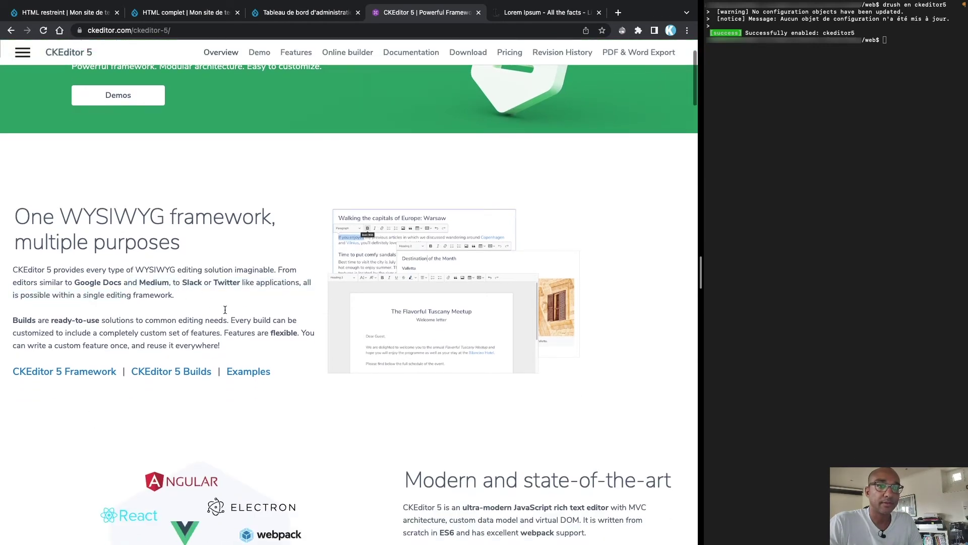
{"action": "scroll", "coordinate": [337, 393], "scroll_direction": "down", "scroll_amount": 5}
{"action": "scroll", "coordinate": [341, 387], "scroll_direction": "down", "scroll_amount": 1}
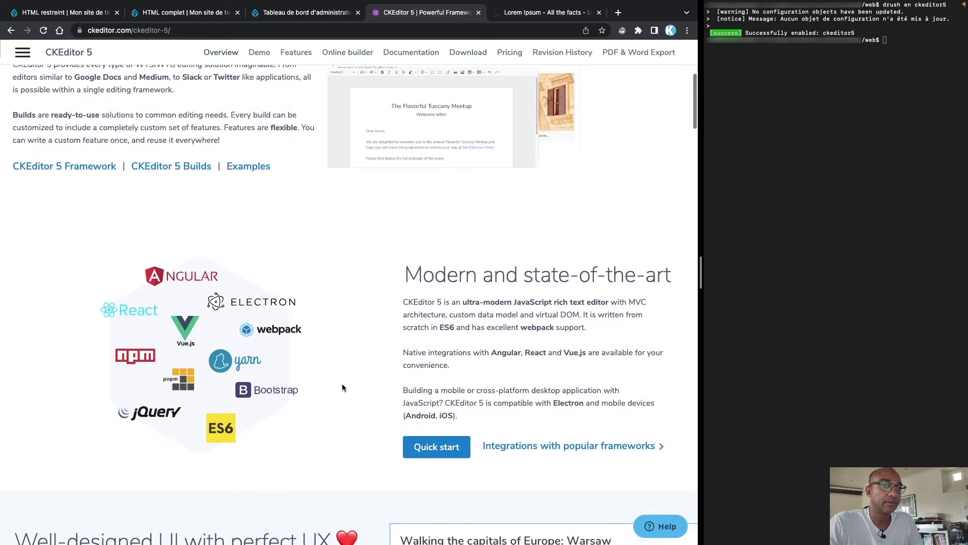
{"action": "scroll", "coordinate": [318, 396], "scroll_direction": "up", "scroll_amount": 10}
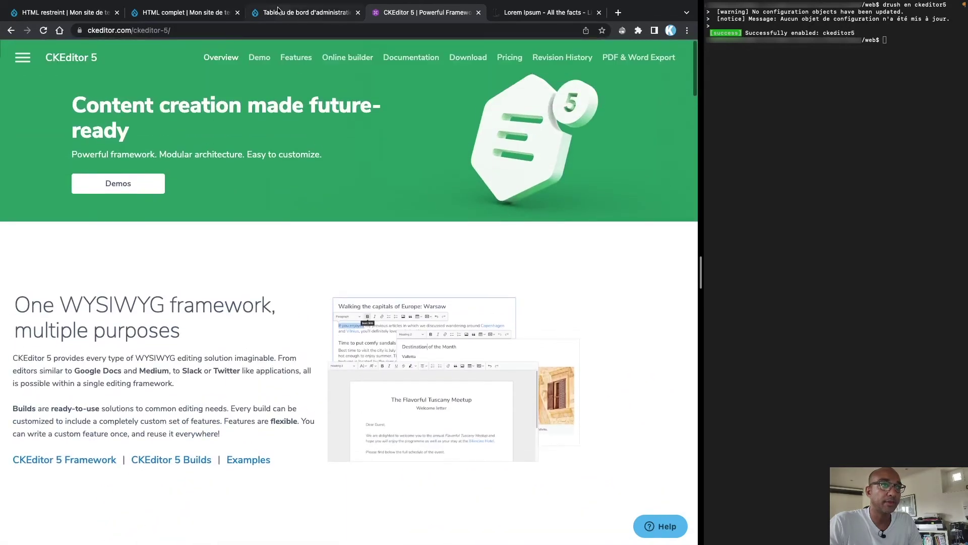
Back in the HTML complet configuration, enable Heading 1 and add the Undo and Redo buttons at the end of the active toolbar.
{"action": "left_click", "coordinate": [195, 15]}
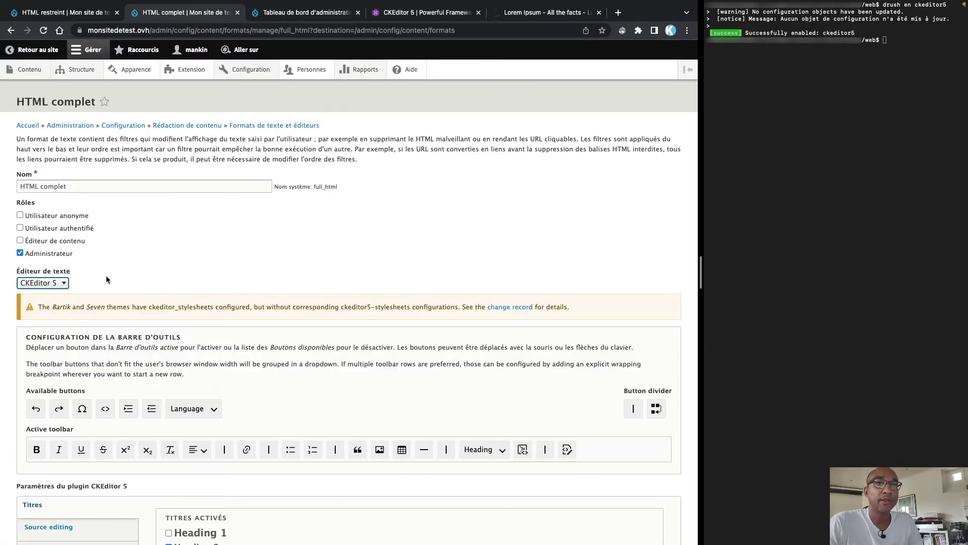
{"action": "scroll", "coordinate": [291, 367], "scroll_direction": "down", "scroll_amount": 3}
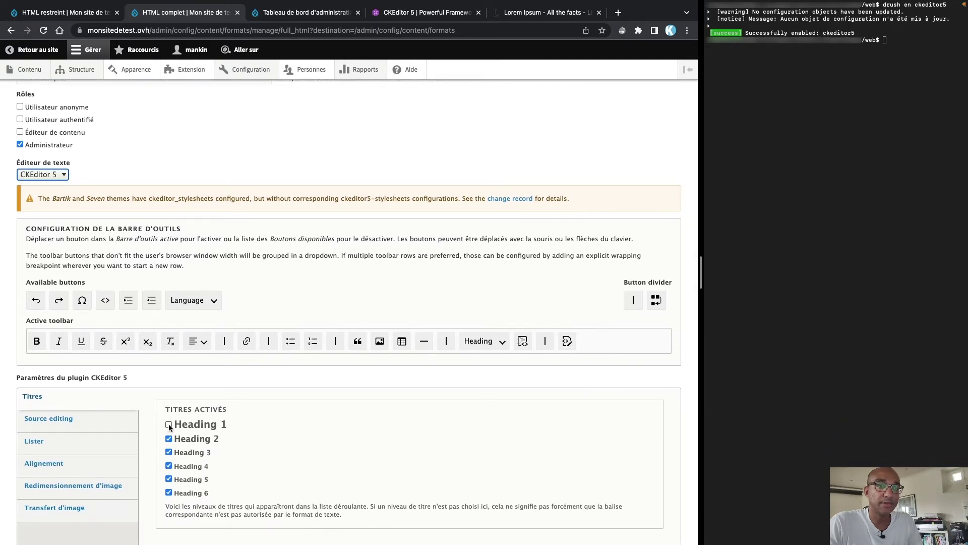
{"action": "left_click", "coordinate": [169, 424]}
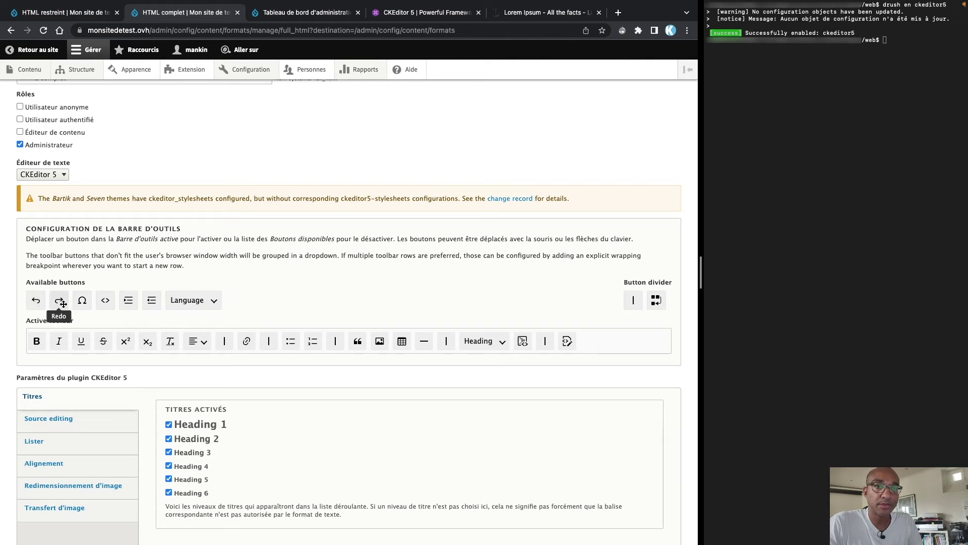
{"action": "left_click_drag", "start_coordinate": [37, 301], "coordinate": [616, 346]}
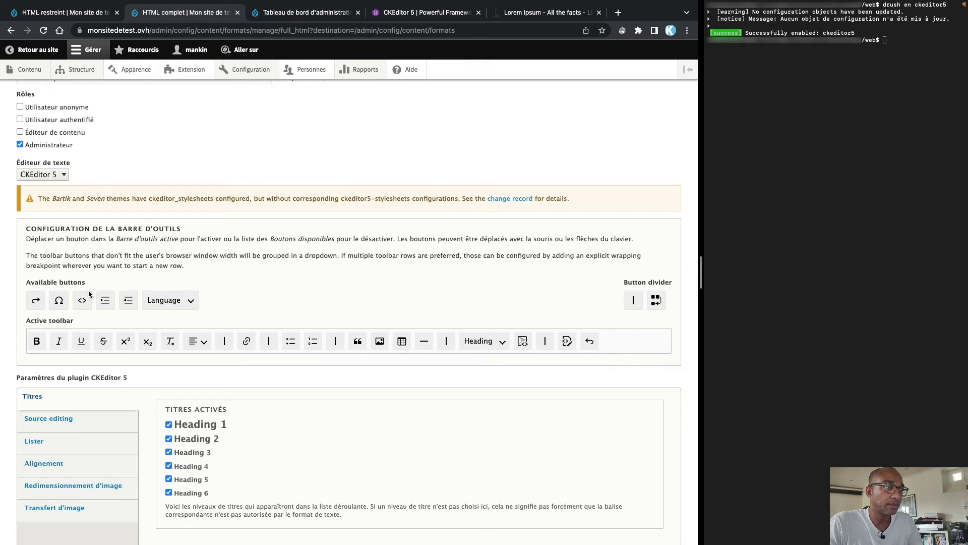
{"action": "left_click_drag", "start_coordinate": [35, 300], "coordinate": [635, 342]}
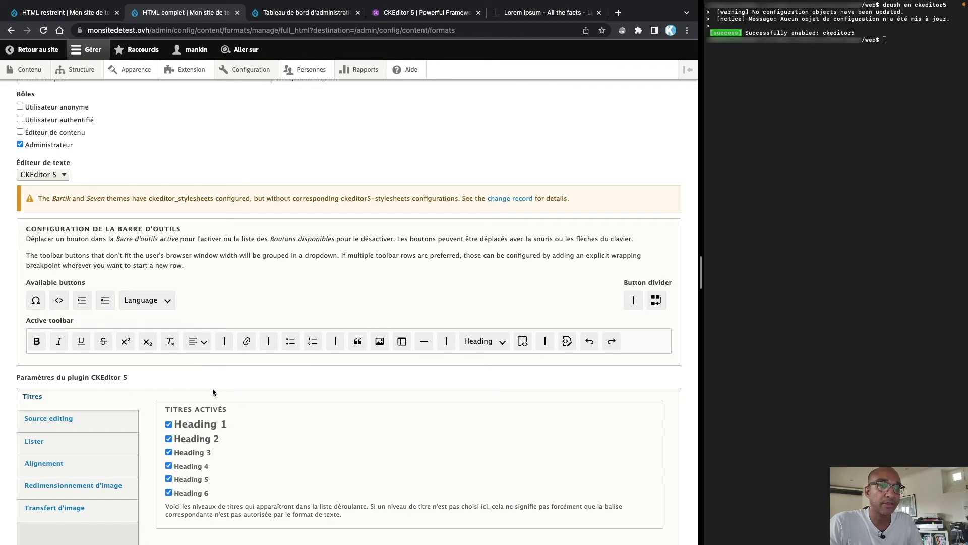
Examine the CKEditor 5 plugin settings for source editing, lists, alignment, image resizing and image upload.
{"action": "scroll", "coordinate": [213, 389], "scroll_direction": "down", "scroll_amount": 3}
{"action": "left_click", "coordinate": [52, 298]}
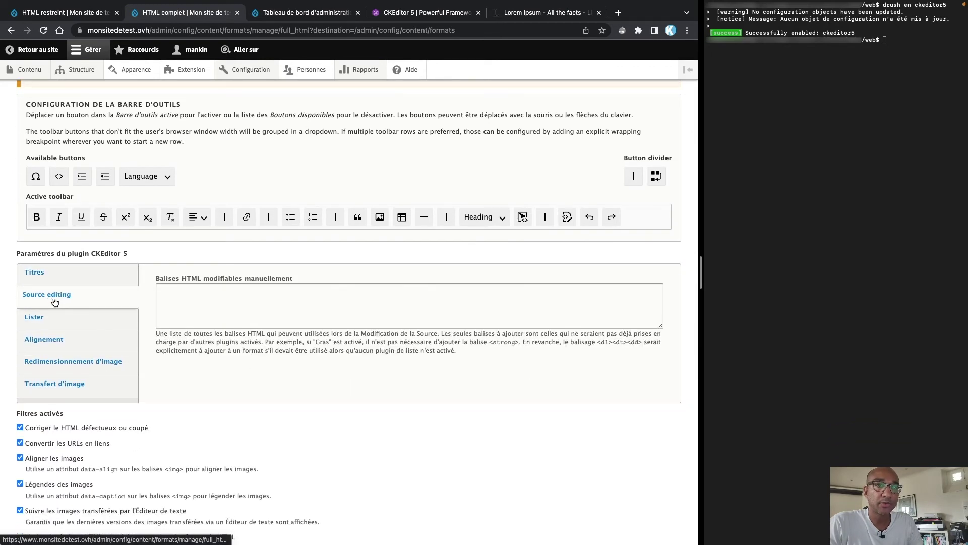
{"action": "left_click", "coordinate": [32, 318]}
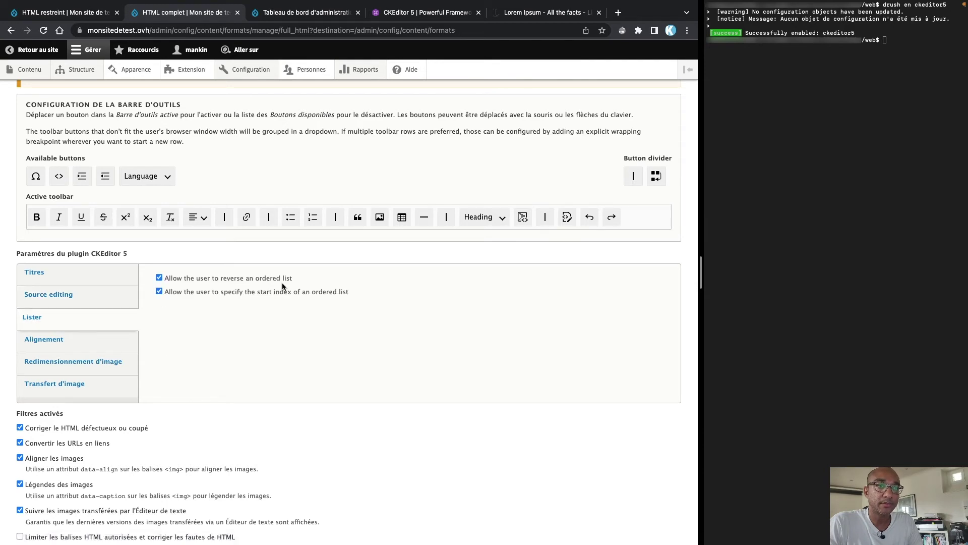
{"action": "left_click", "coordinate": [56, 299]}
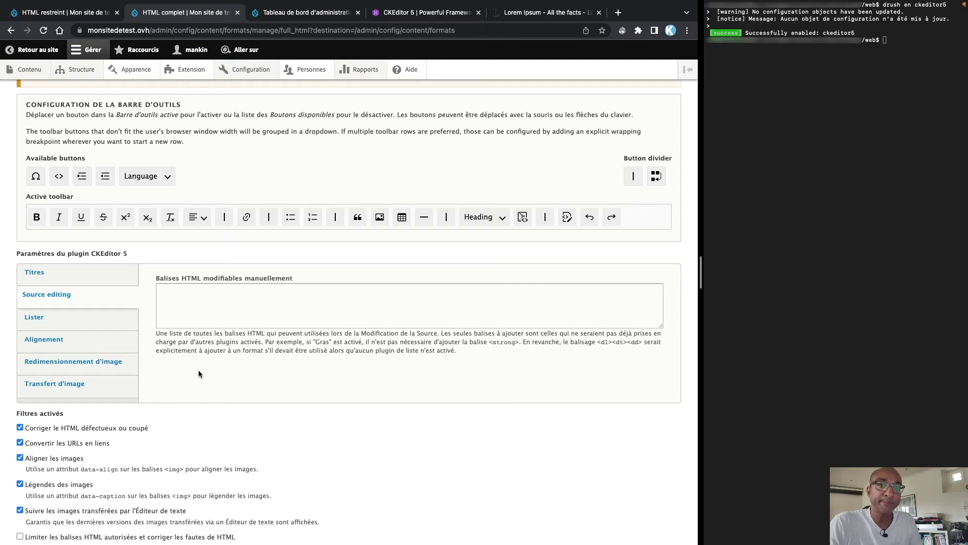
{"action": "left_click", "coordinate": [187, 316]}
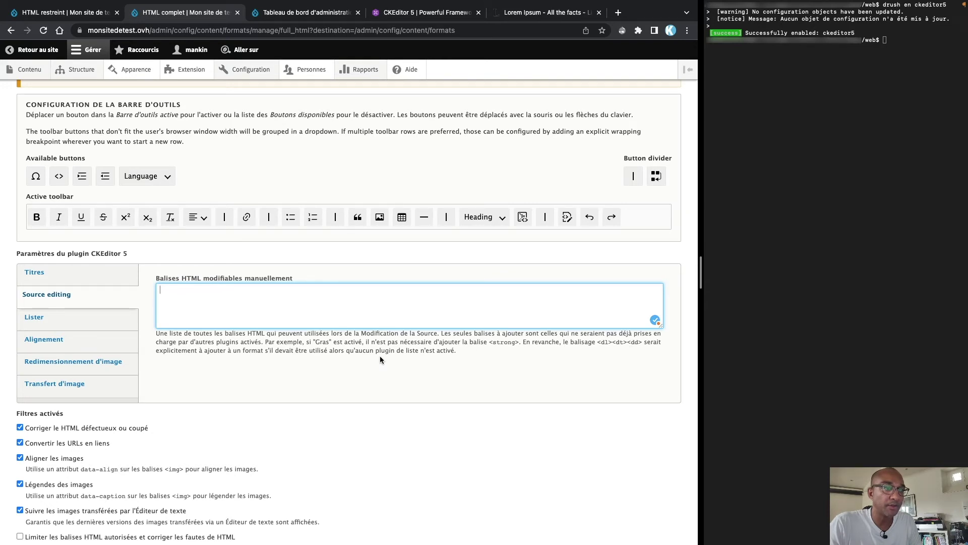
{"action": "left_click_drag", "start_coordinate": [458, 352], "coordinate": [154, 336]}
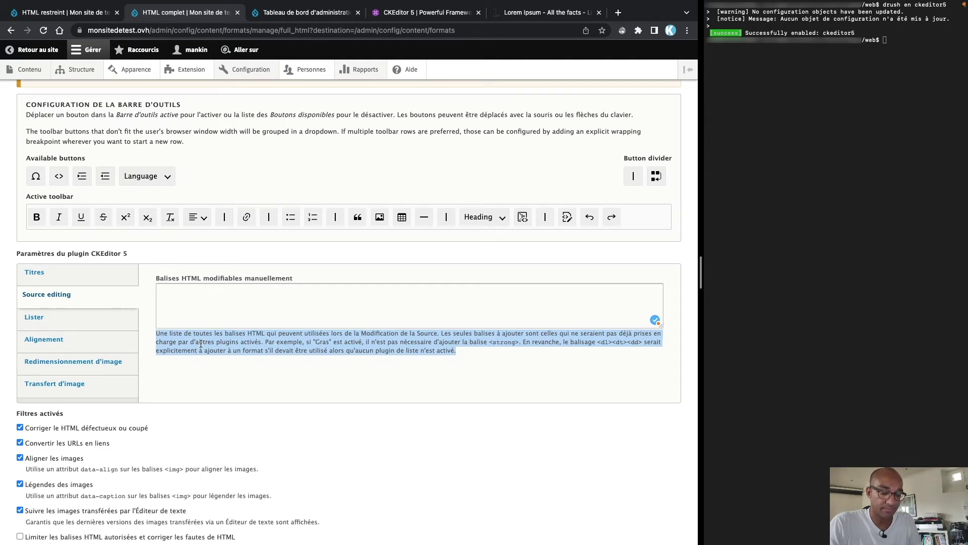
{"action": "left_click", "coordinate": [239, 396]}
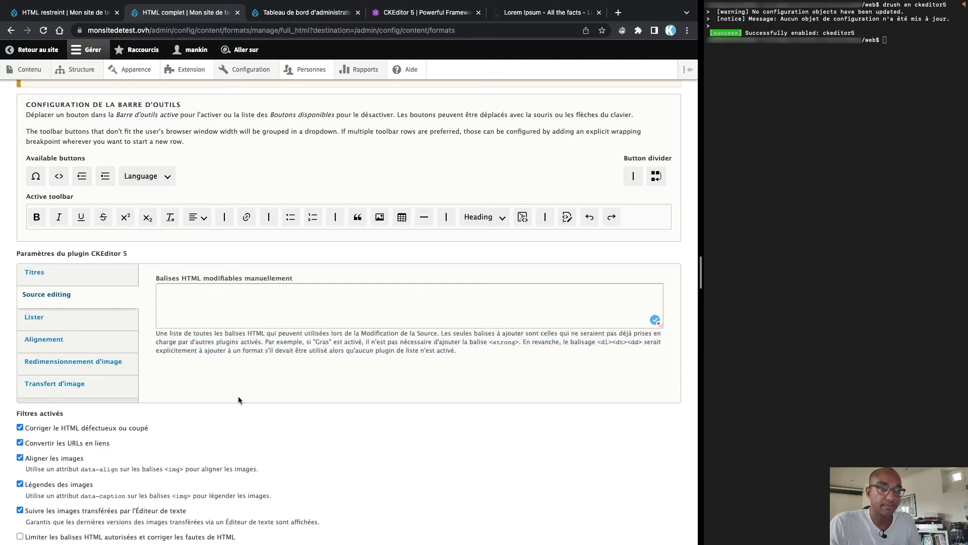
{"action": "left_click", "coordinate": [48, 319]}
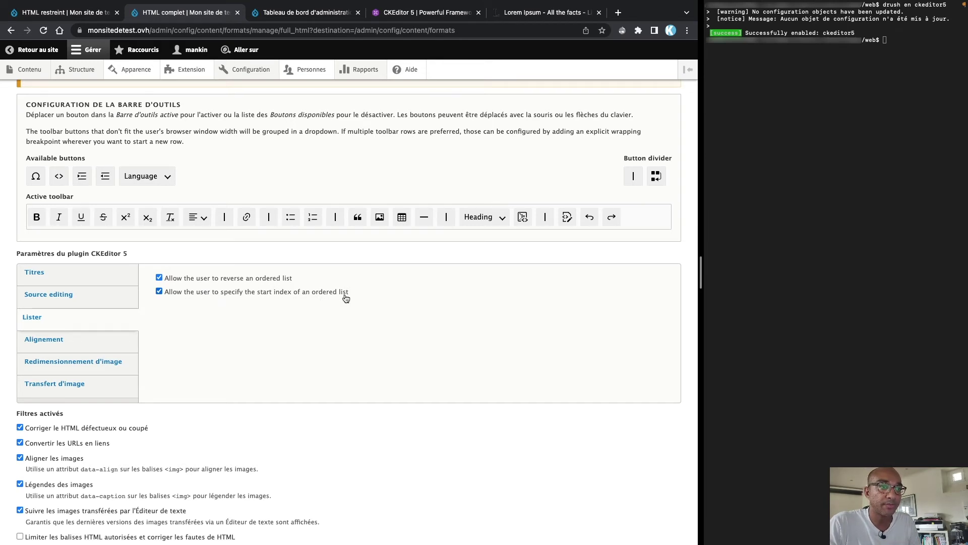
{"action": "left_click", "coordinate": [41, 342]}
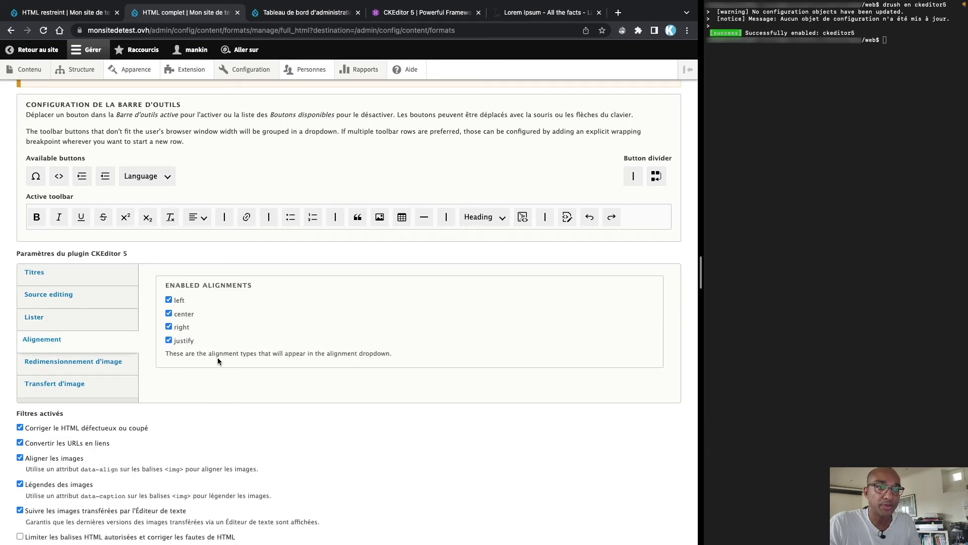
{"action": "left_click", "coordinate": [57, 362]}
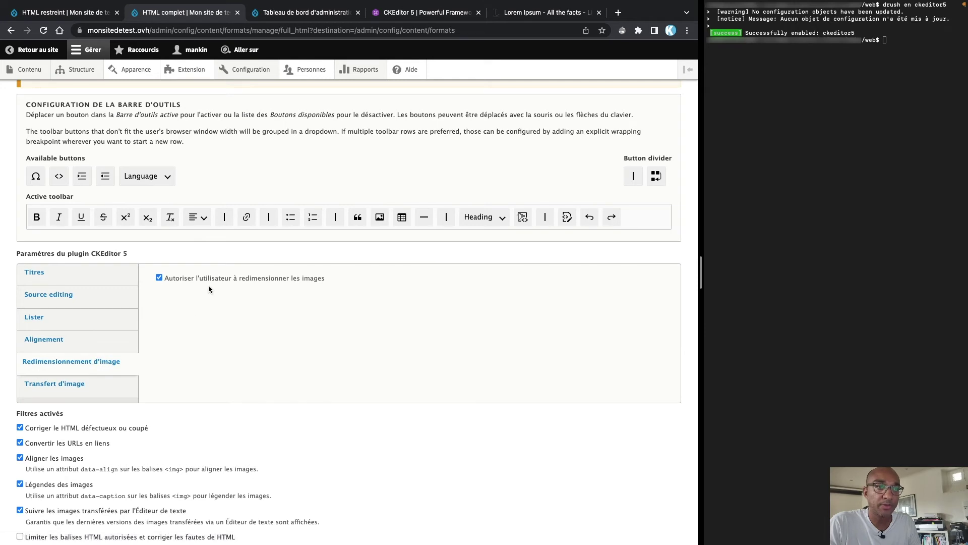
{"action": "left_click", "coordinate": [42, 385]}
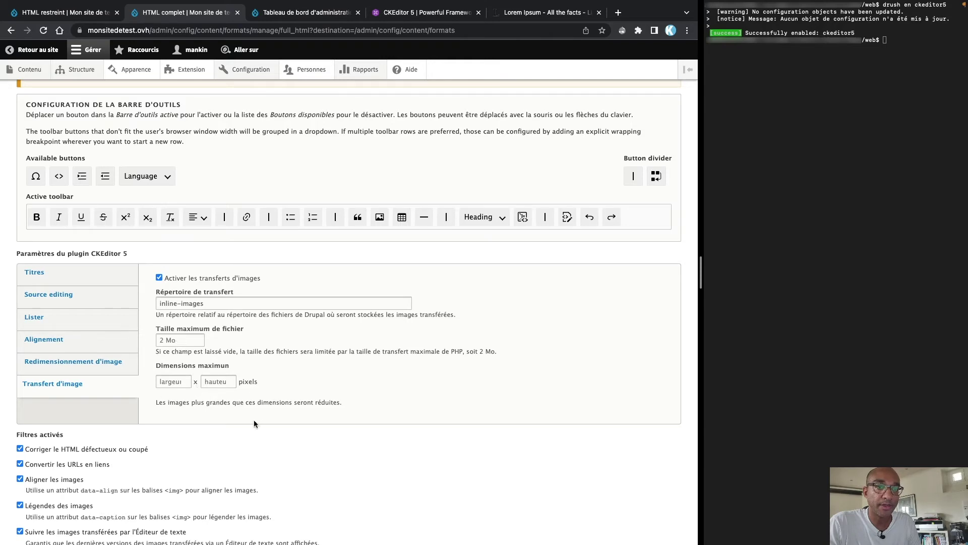
Review the enabled filters and their processing order, and save the HTML complet format's configuration.
{"action": "scroll", "coordinate": [254, 423], "scroll_direction": "down", "scroll_amount": 5}
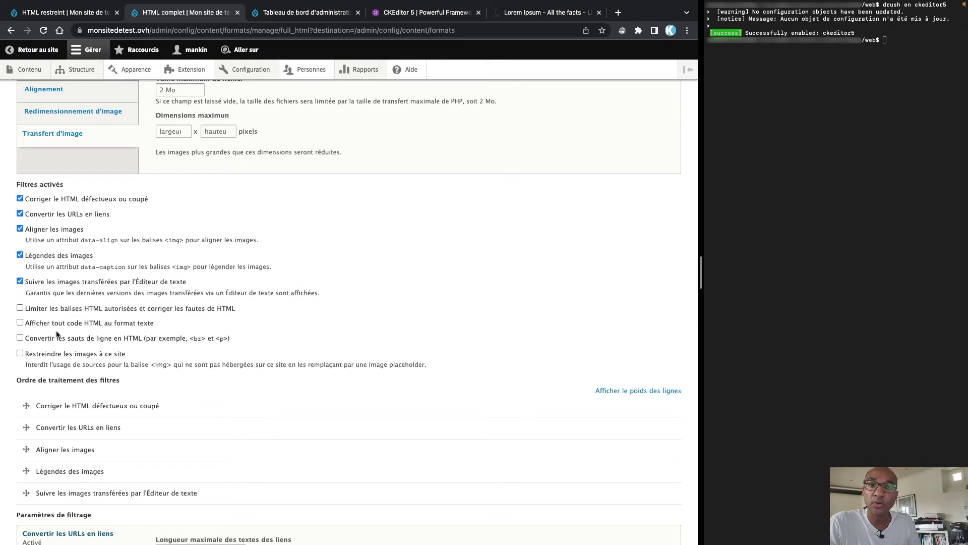
{"action": "scroll", "coordinate": [186, 399], "scroll_direction": "down", "scroll_amount": 2}
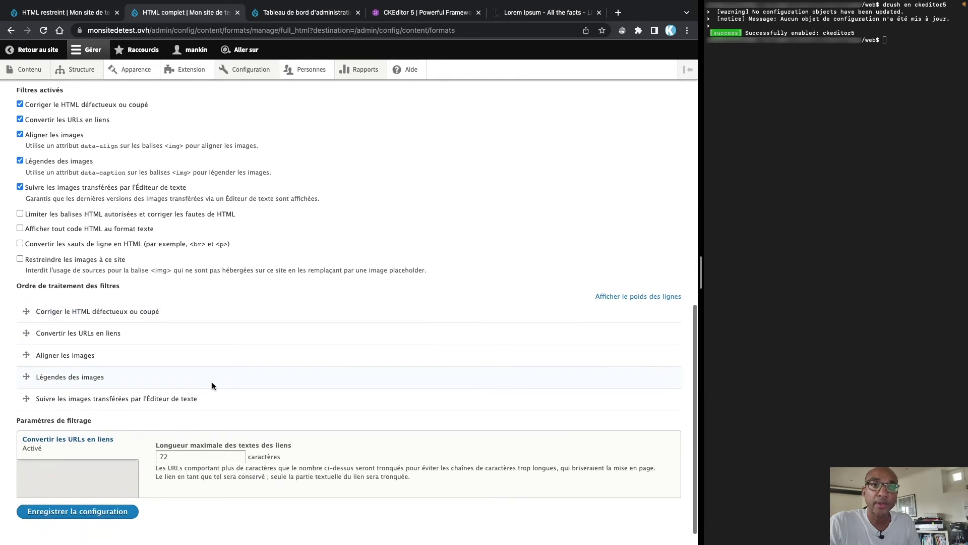
{"action": "scroll", "coordinate": [212, 382], "scroll_direction": "down", "scroll_amount": 1}
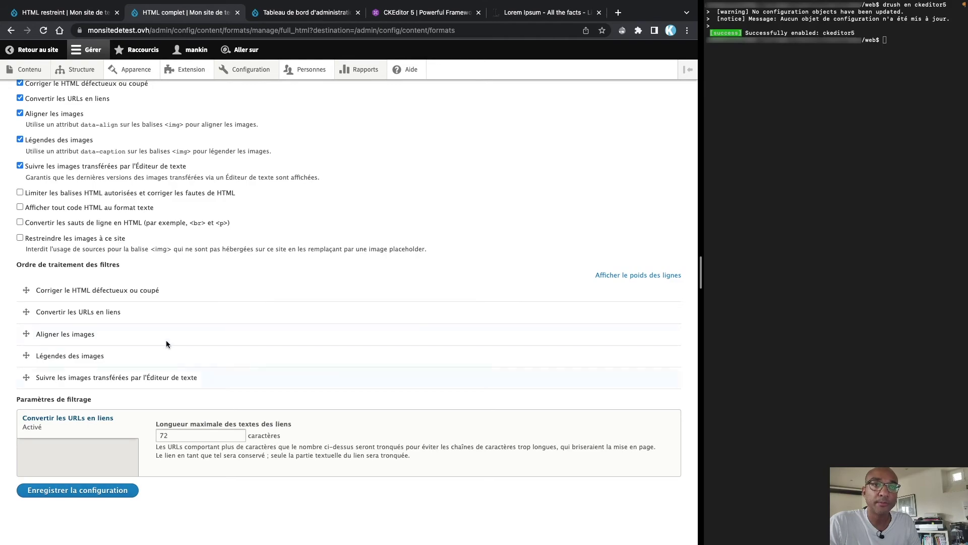
{"action": "scroll", "coordinate": [167, 344], "scroll_direction": "up", "scroll_amount": 15}
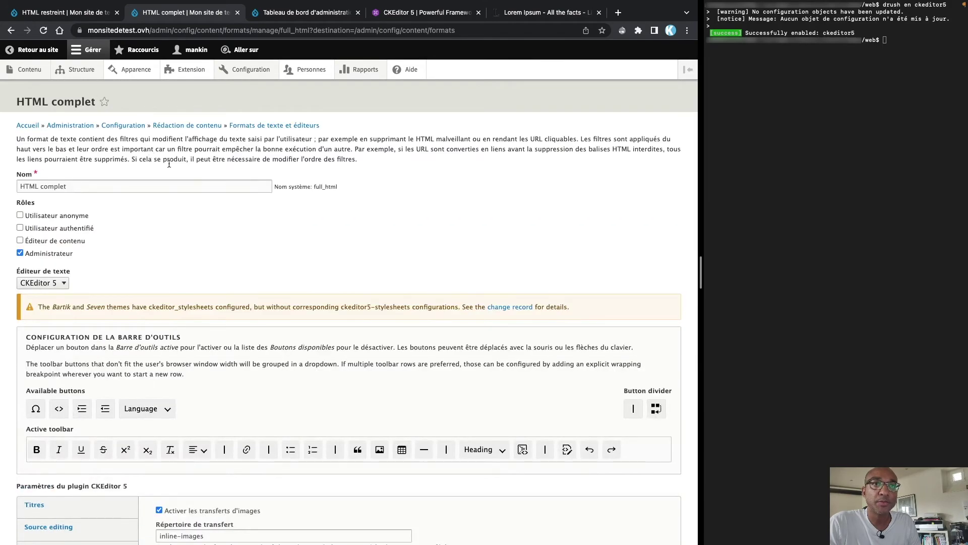
{"action": "scroll", "coordinate": [213, 341], "scroll_direction": "down", "scroll_amount": 10}
{"action": "scroll", "coordinate": [160, 359], "scroll_direction": "up", "scroll_amount": 9}
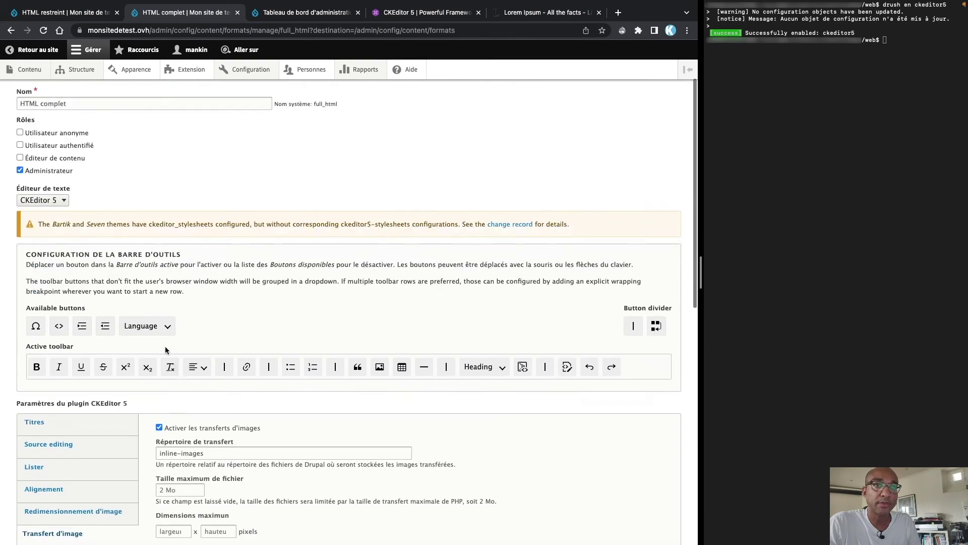
{"action": "scroll", "coordinate": [165, 350], "scroll_direction": "up", "scroll_amount": 2}
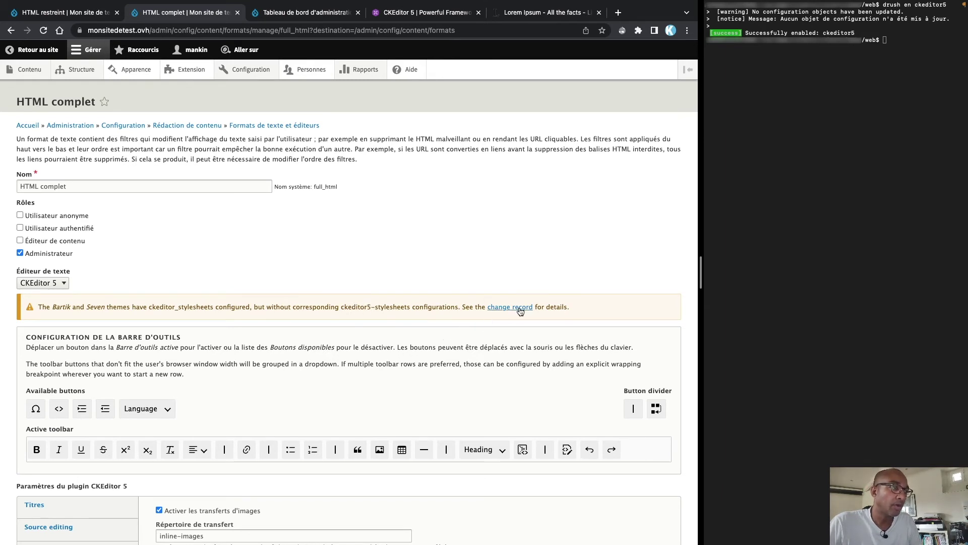
{"action": "scroll", "coordinate": [268, 347], "scroll_direction": "down", "scroll_amount": 15}
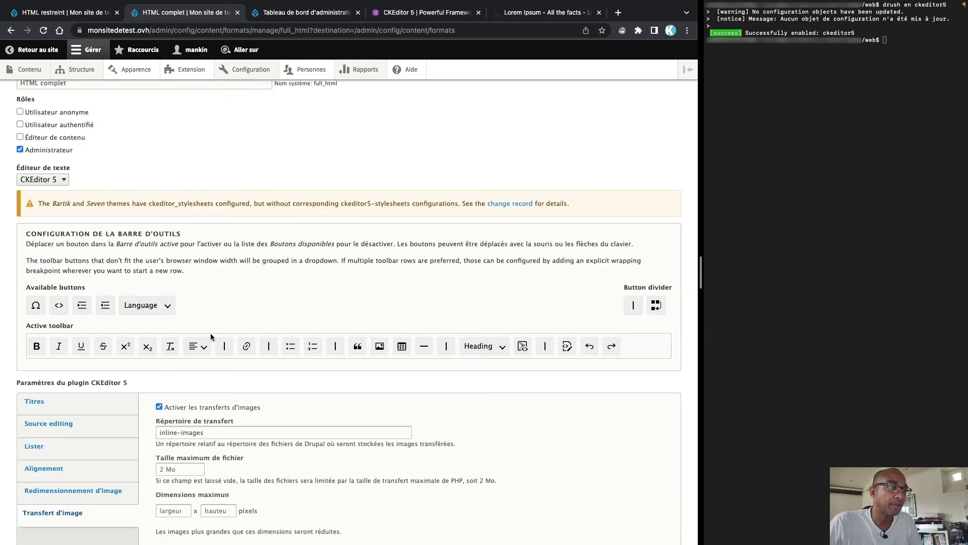
{"action": "left_click", "coordinate": [62, 493]}
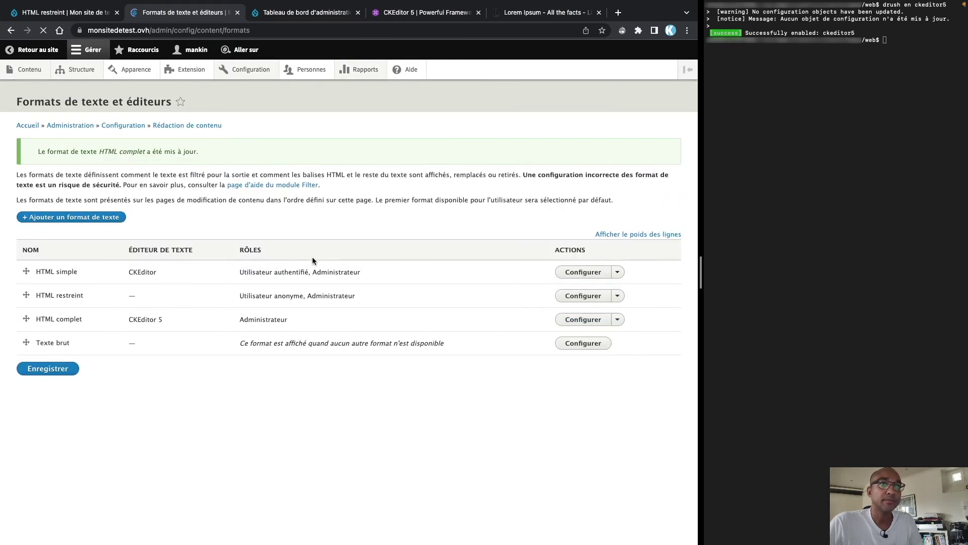
Open "Page de test" for editing from the site's content list, using the browser tab that holds the HTML restreint configuration.
{"action": "left_click", "coordinate": [71, 14]}
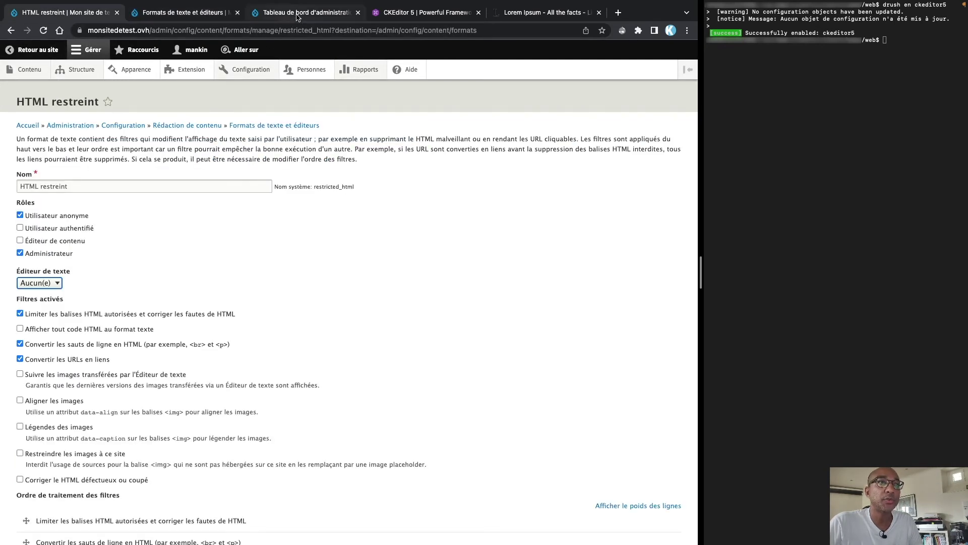
{"action": "left_click", "coordinate": [30, 66]}
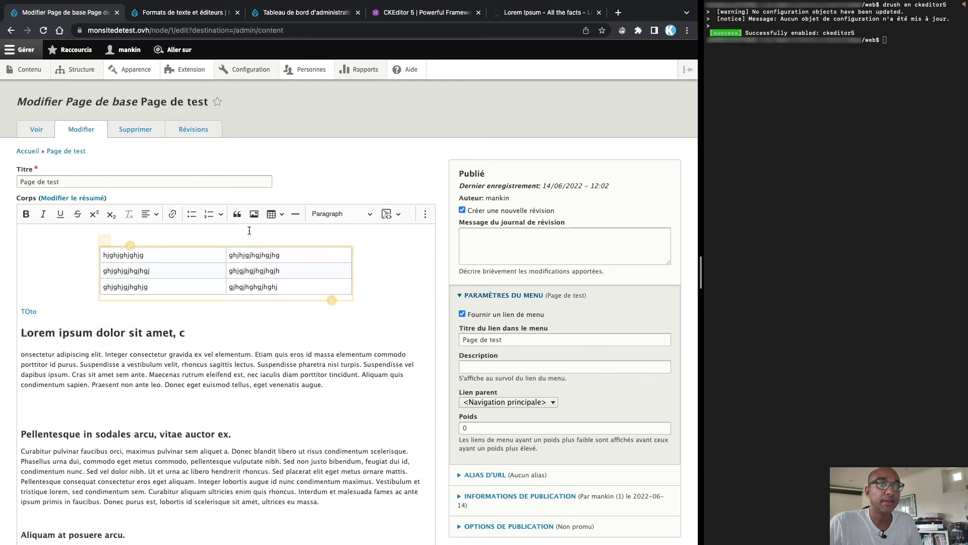
Check the text alignment options and insert an empty paragraph before and after the table in the body.
{"action": "left_click", "coordinate": [149, 214]}
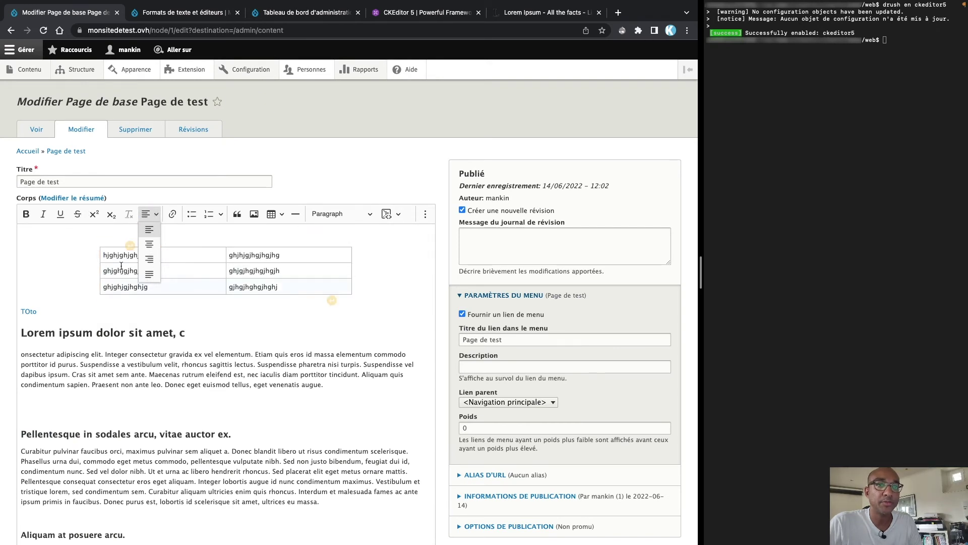
{"action": "left_click", "coordinate": [104, 240]}
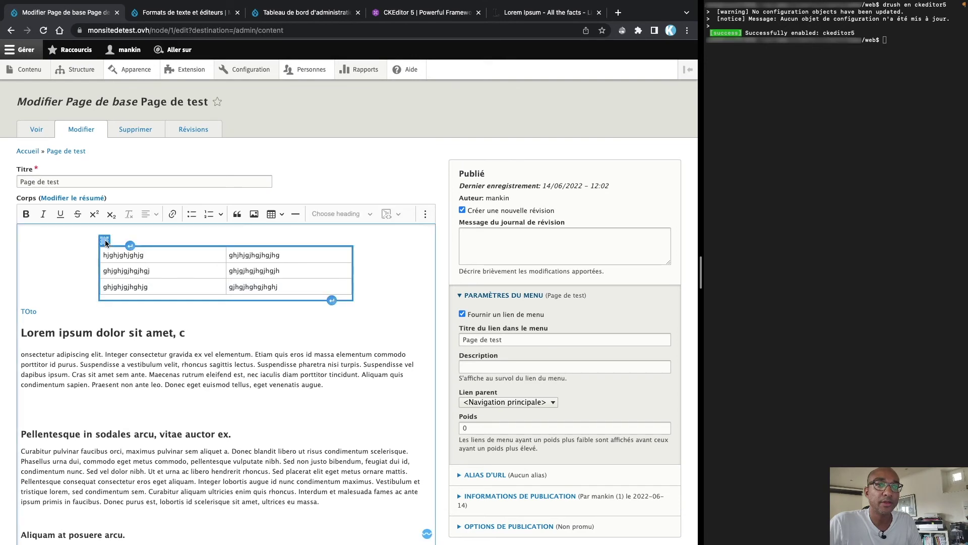
{"action": "left_click", "coordinate": [130, 246]}
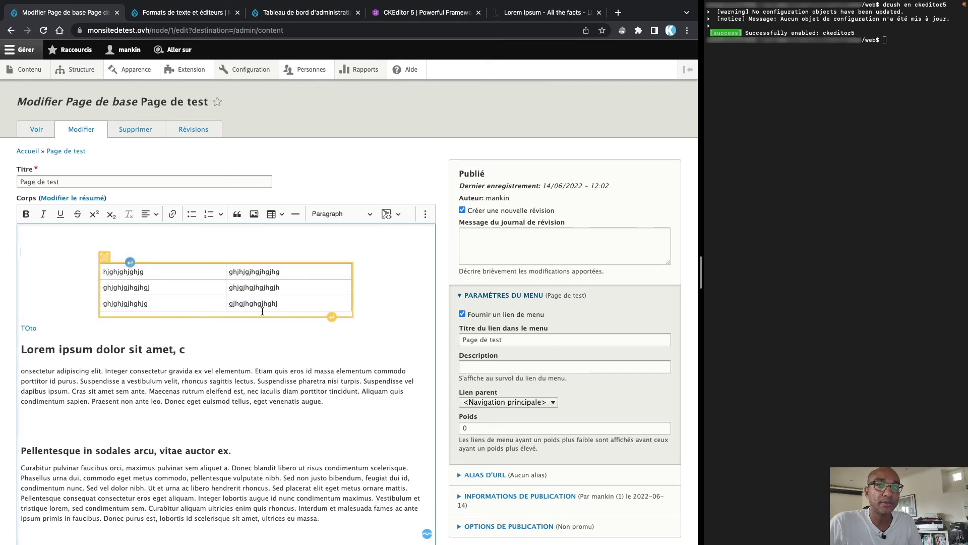
{"action": "left_click", "coordinate": [331, 316]}
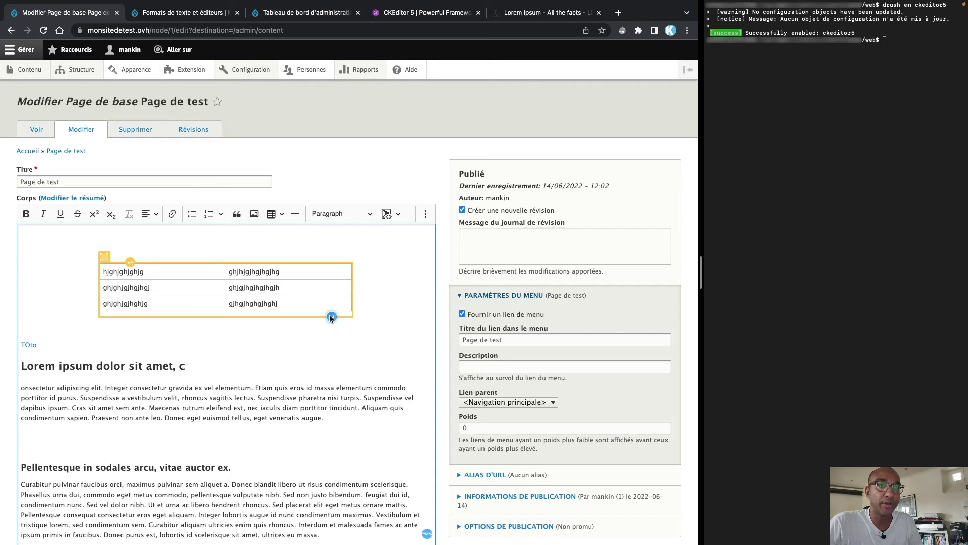
Remove the link from the "TOto" text below the table.
{"action": "left_click_drag", "start_coordinate": [55, 346], "coordinate": [15, 347]}
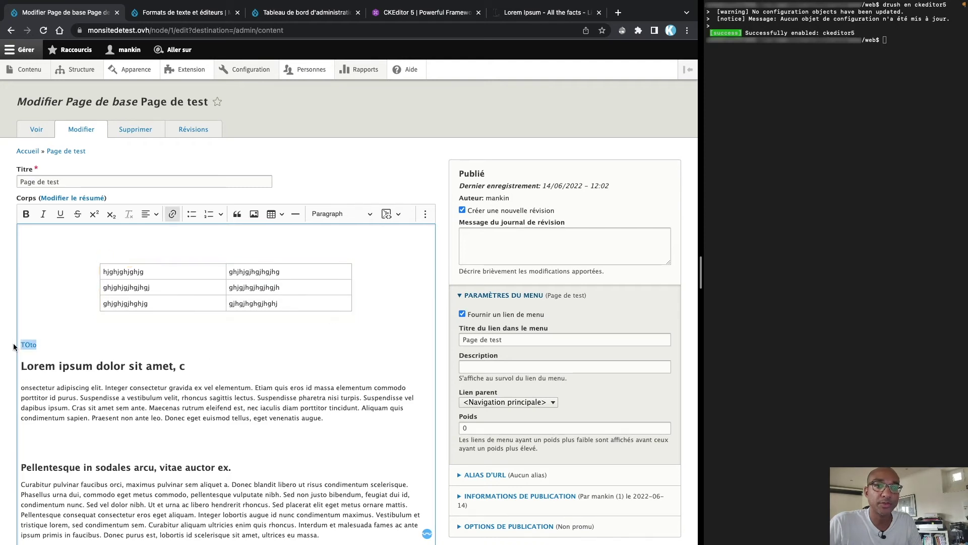
{"action": "left_click", "coordinate": [172, 214]}
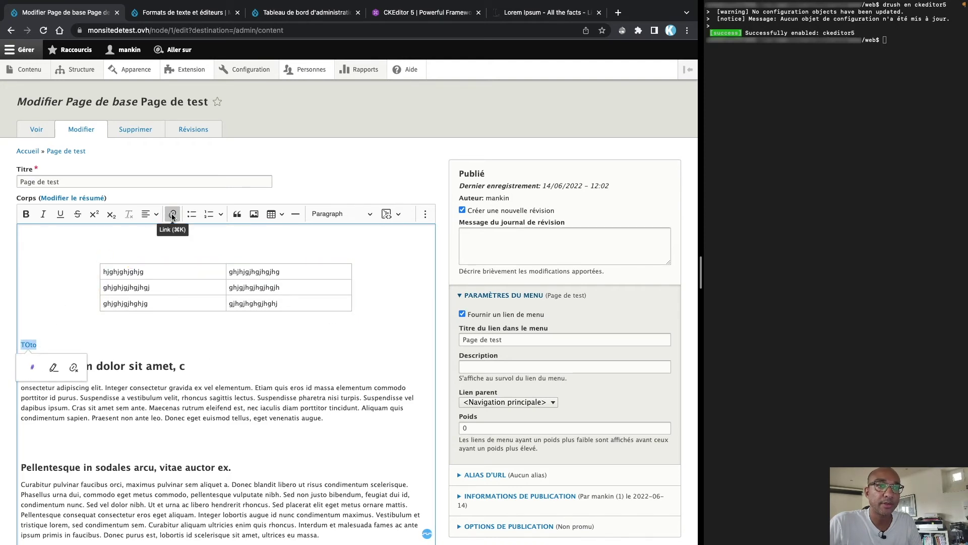
{"action": "left_click", "coordinate": [53, 368]}
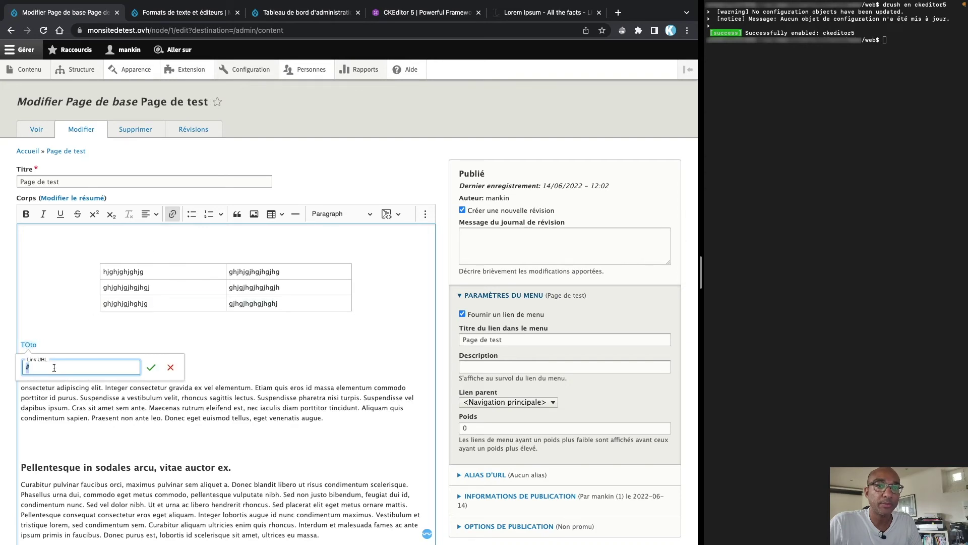
{"action": "left_click", "coordinate": [151, 367]}
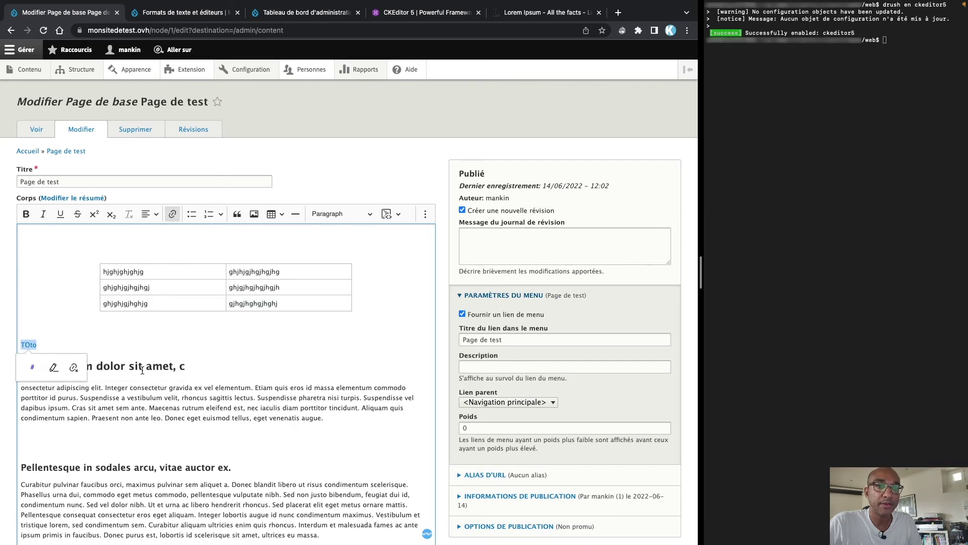
{"action": "left_click", "coordinate": [74, 371]}
{"action": "left_click", "coordinate": [58, 255]}
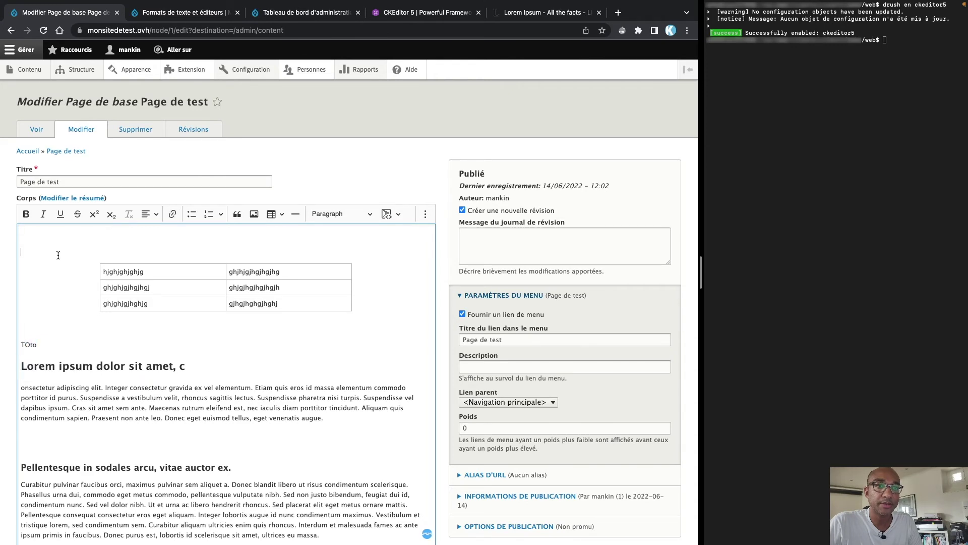
Examine the first heading and the body paragraphs, checking which heading style each one uses.
{"action": "left_click_drag", "start_coordinate": [180, 365], "coordinate": [1, 365]}
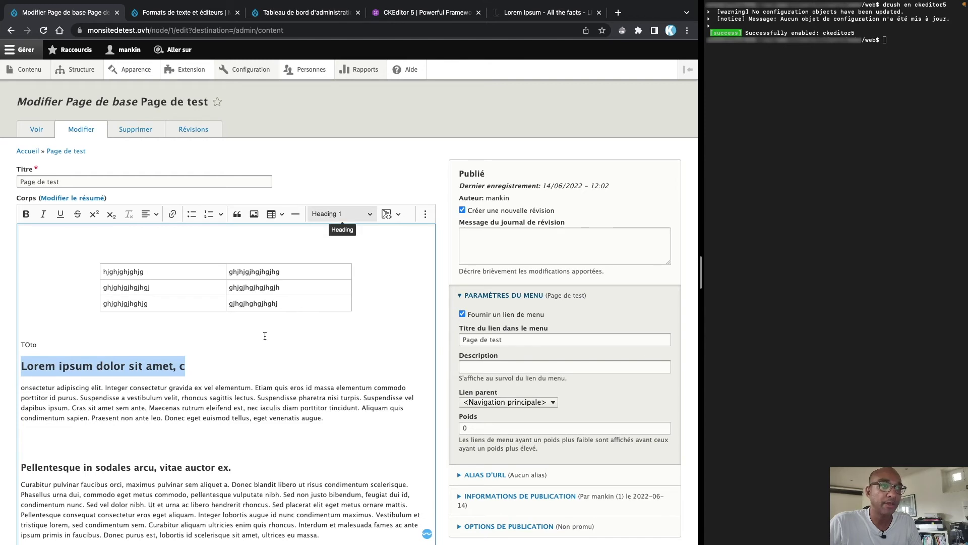
{"action": "scroll", "coordinate": [217, 433], "scroll_direction": "down", "scroll_amount": 3}
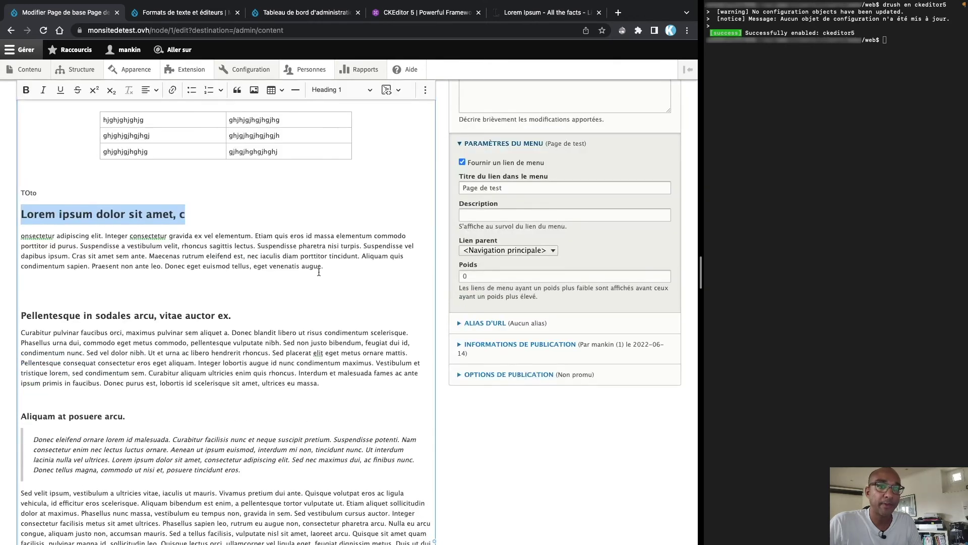
{"action": "left_click_drag", "start_coordinate": [21, 237], "coordinate": [330, 269]}
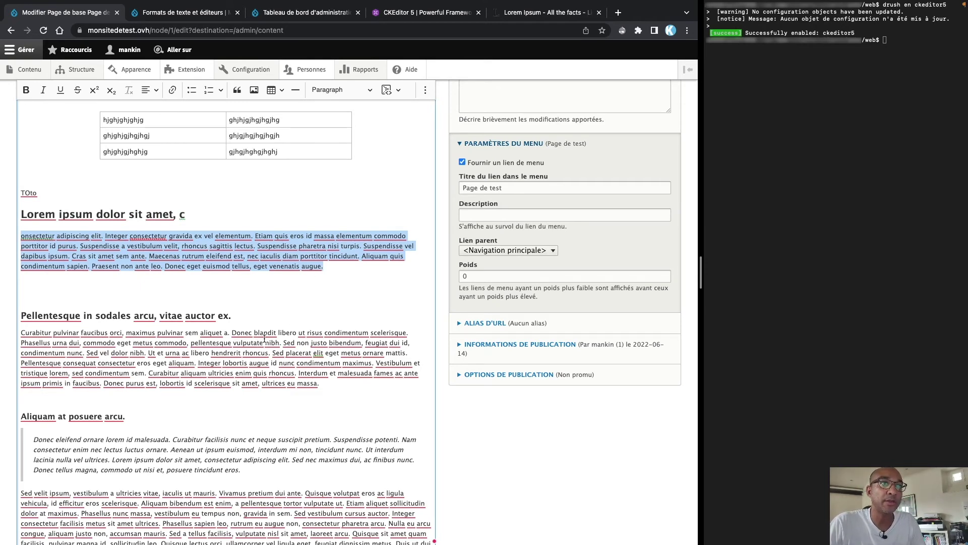
{"action": "scroll", "coordinate": [290, 316], "scroll_direction": "up", "scroll_amount": 3}
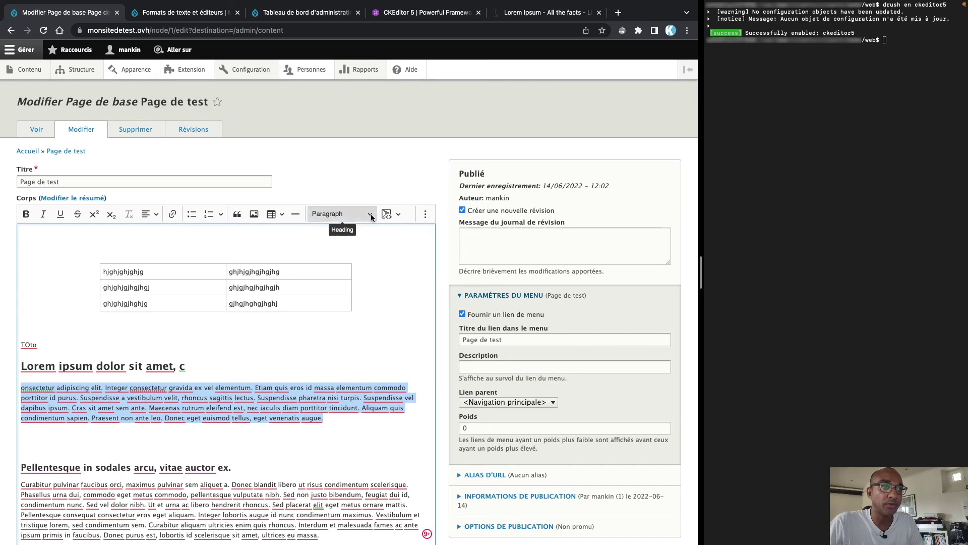
{"action": "left_click", "coordinate": [333, 214]}
{"action": "key", "text": "Escape"}
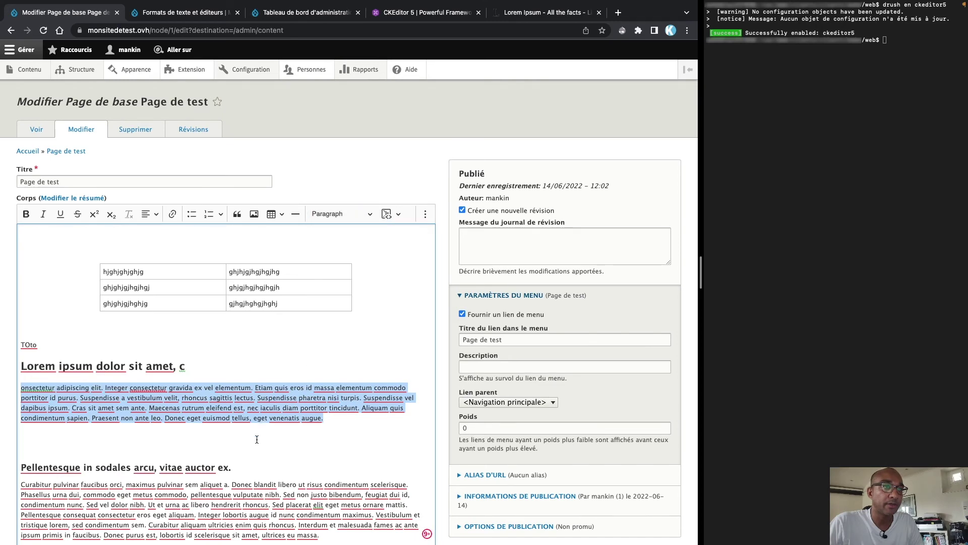
{"action": "scroll", "coordinate": [254, 439], "scroll_direction": "down", "scroll_amount": 5}
{"action": "scroll", "coordinate": [275, 406], "scroll_direction": "down", "scroll_amount": 1}
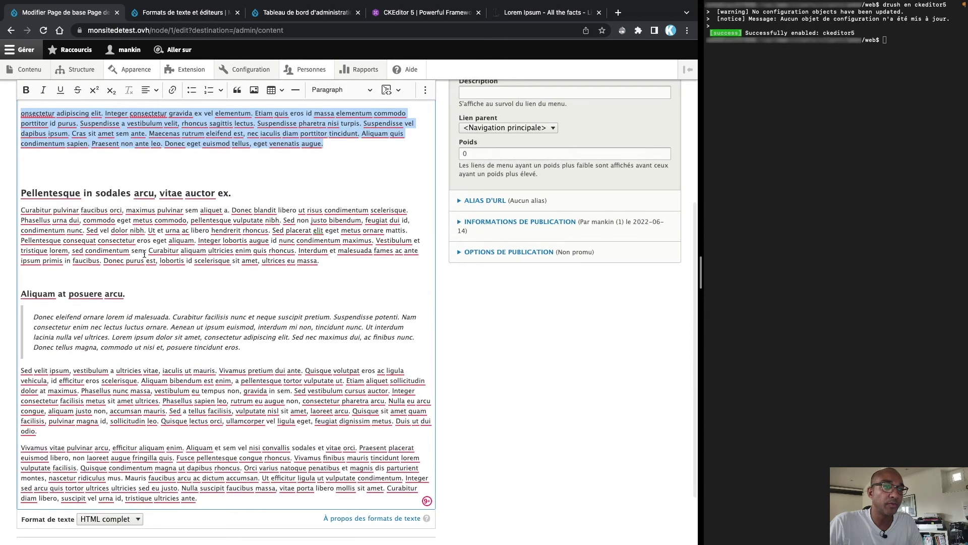
{"action": "left_click_drag", "start_coordinate": [324, 263], "coordinate": [14, 214]}
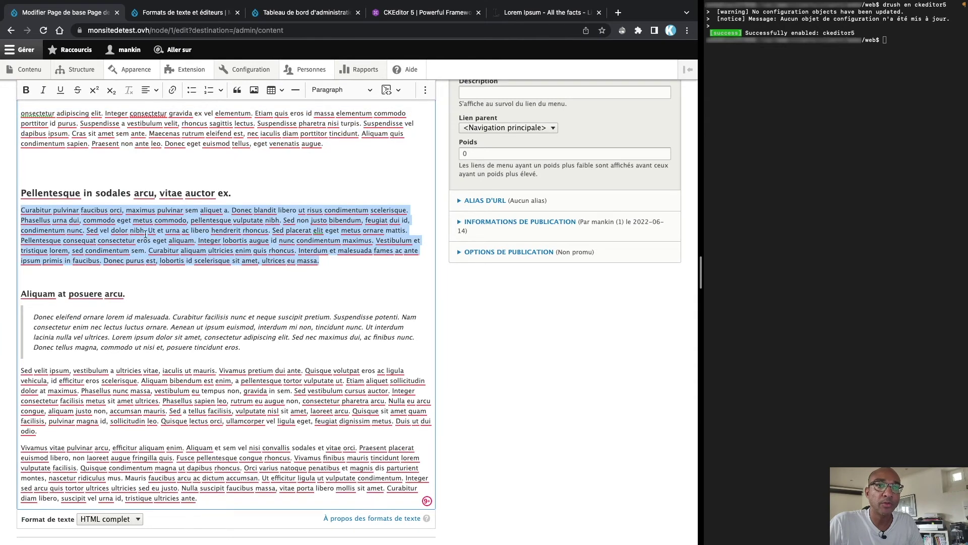
{"action": "right_click", "coordinate": [169, 225]}
{"action": "left_click", "coordinate": [141, 229]}
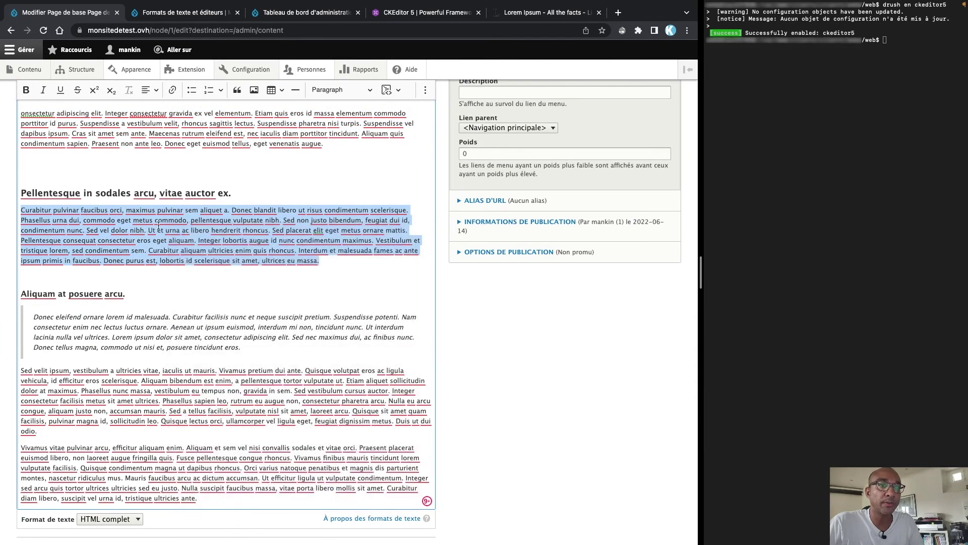
Bring up the spelling checker's suggestions and correct "TOto" to "Toto".
{"action": "left_click", "coordinate": [427, 503]}
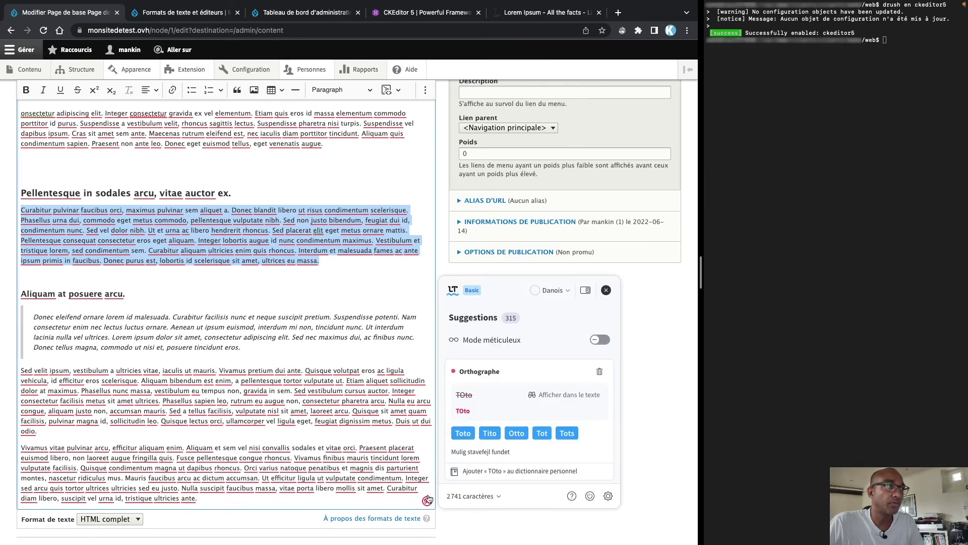
{"action": "left_click", "coordinate": [555, 291]}
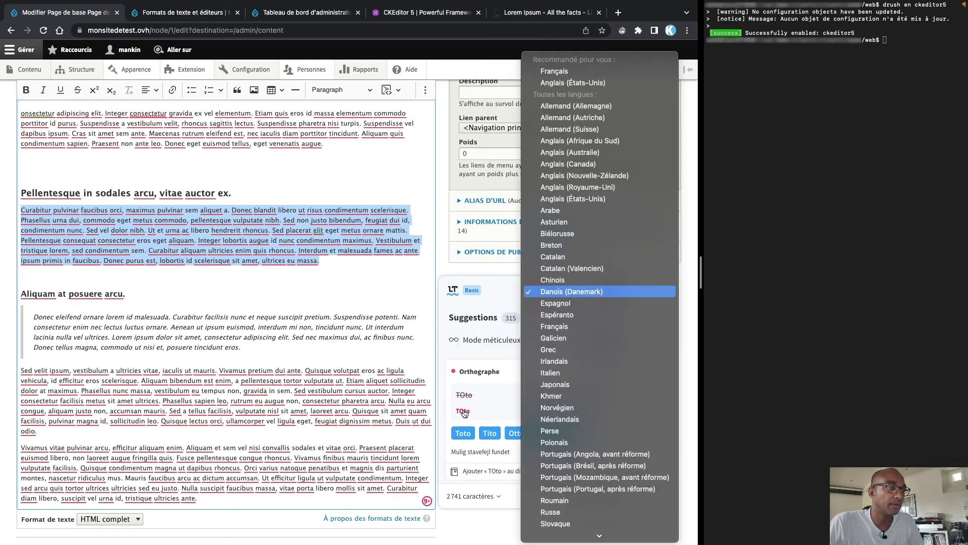
{"action": "left_click", "coordinate": [462, 412]}
{"action": "left_click", "coordinate": [463, 433]}
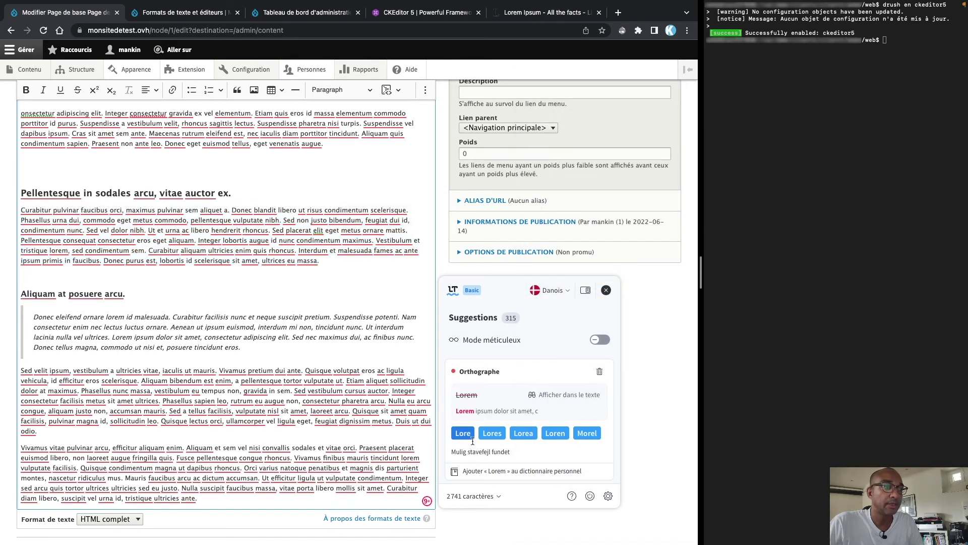
Look through the languages available in the spelling checker.
{"action": "left_click", "coordinate": [564, 291]}
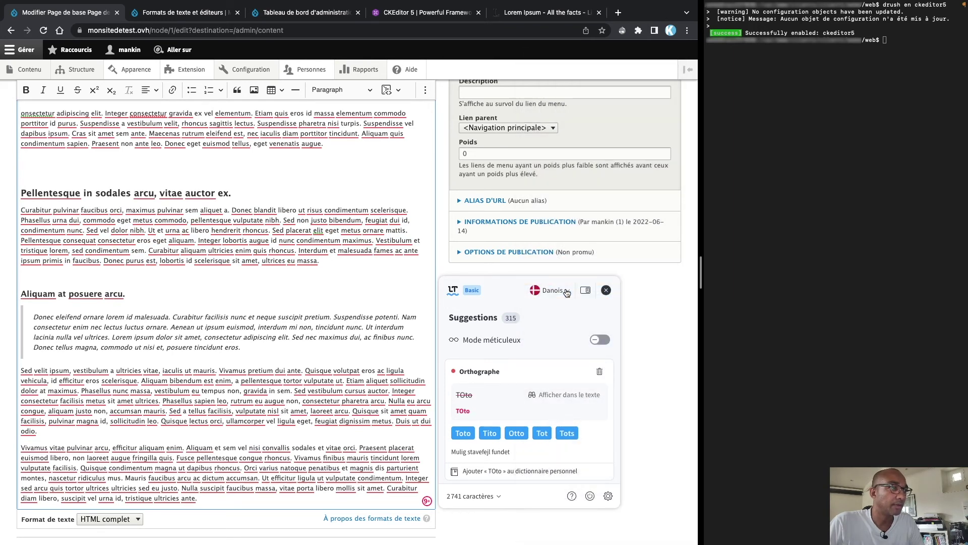
{"action": "left_click", "coordinate": [565, 291]}
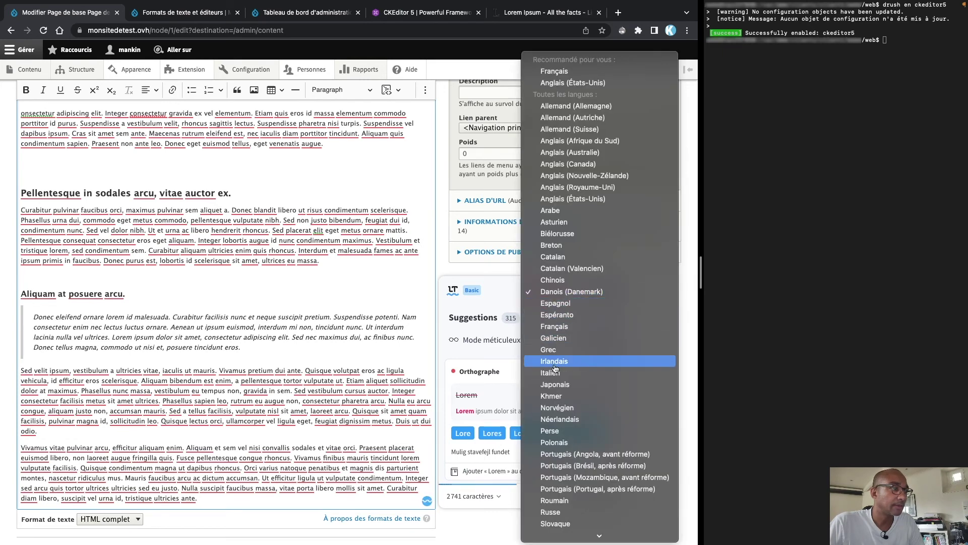
{"action": "key", "text": "Down"}
{"action": "key", "text": "Down"}
{"action": "key", "text": "Down"}
{"action": "key", "text": "Down"}
{"action": "key", "text": "Down"}
{"action": "key", "text": "Down"}
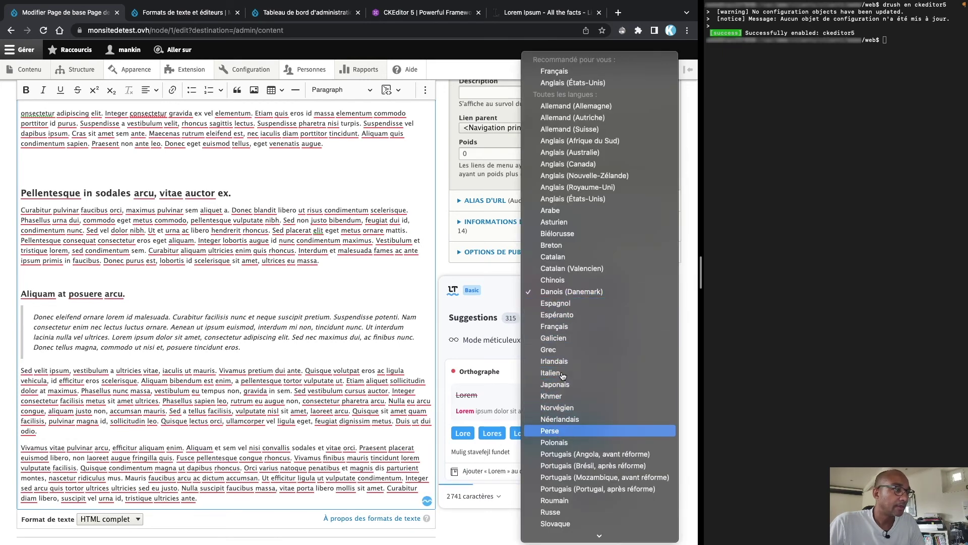
{"action": "left_click", "coordinate": [569, 292]}
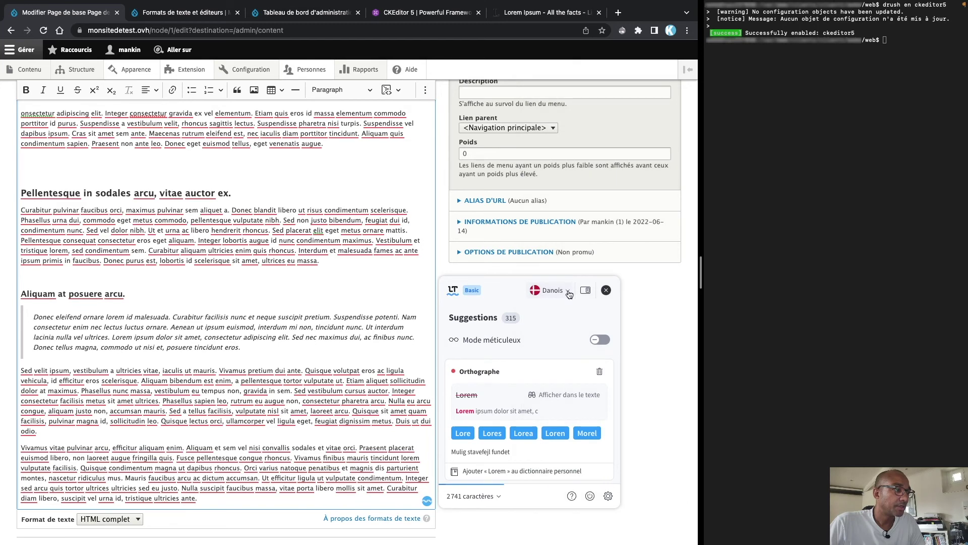
{"action": "left_click", "coordinate": [568, 294]}
{"action": "scroll", "coordinate": [565, 476], "scroll_direction": "down", "scroll_amount": 2}
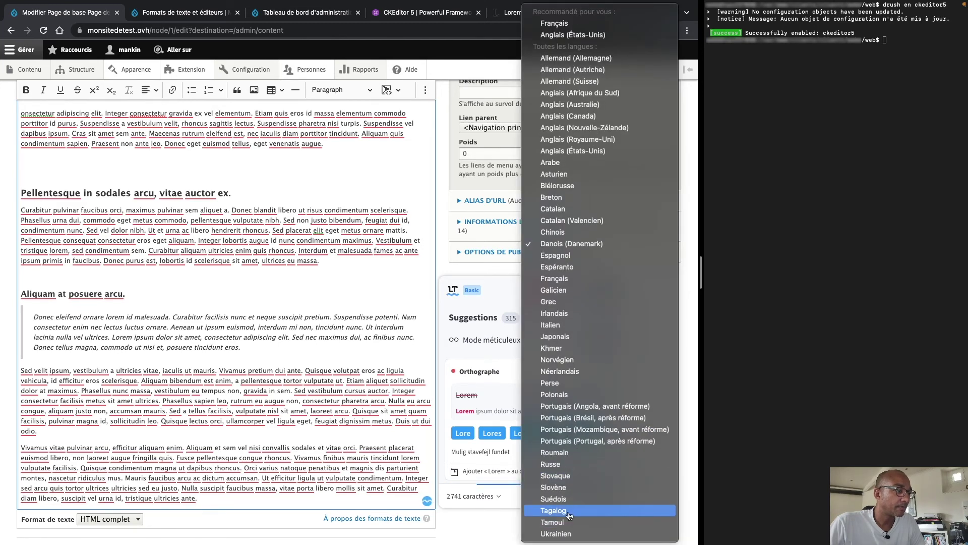
{"action": "left_click", "coordinate": [563, 280]}
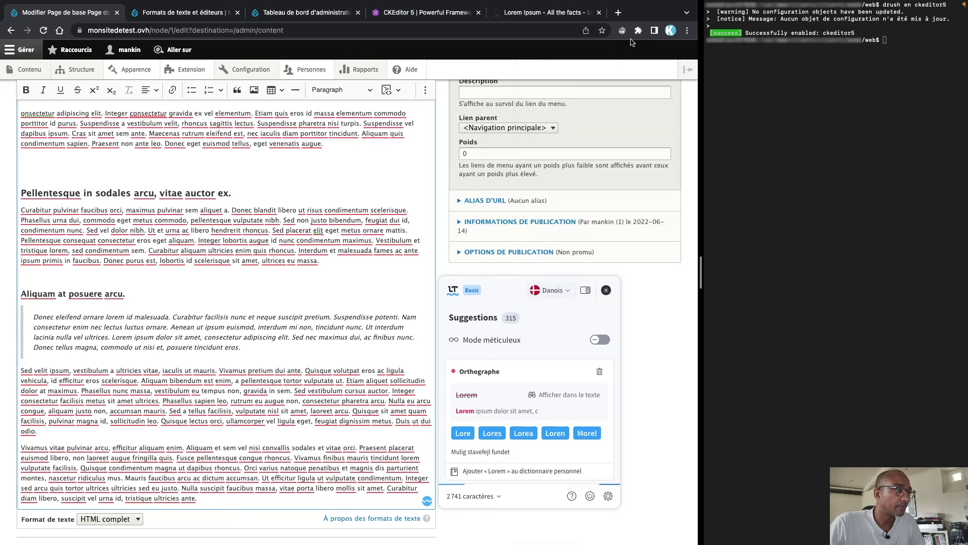
Look through the browser's installed extensions, then dismiss the list and the spelling checker's suggestions.
{"action": "left_click", "coordinate": [639, 31]}
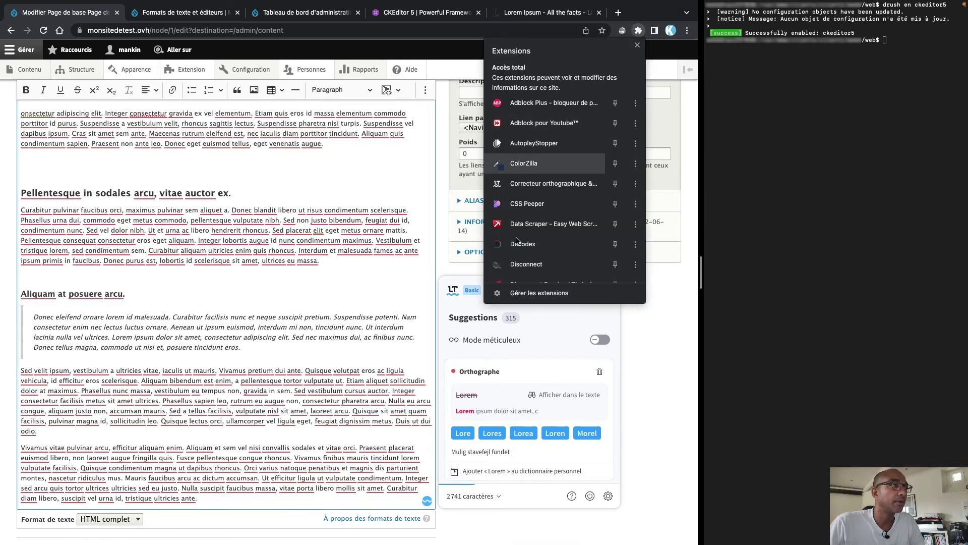
{"action": "scroll", "coordinate": [536, 267], "scroll_direction": "down", "scroll_amount": 5}
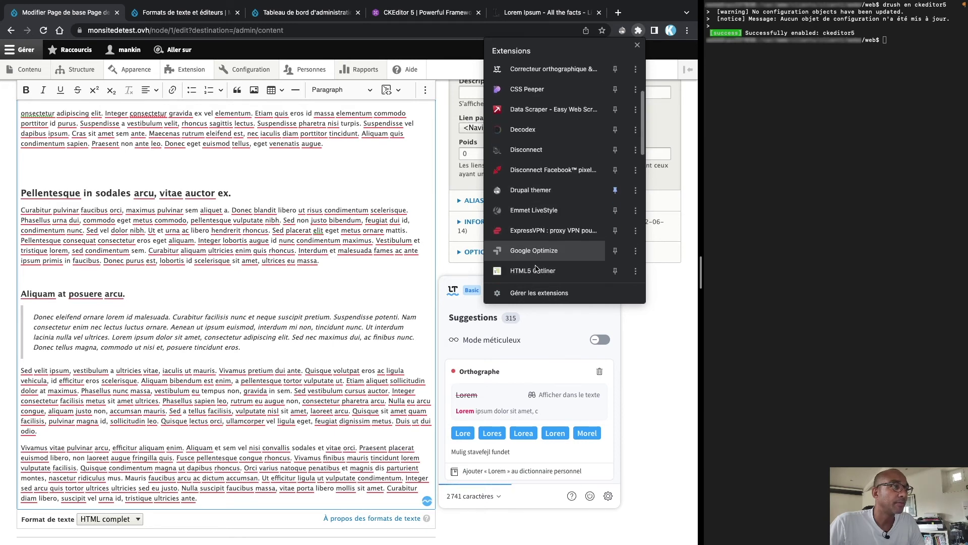
{"action": "scroll", "coordinate": [537, 265], "scroll_direction": "down", "scroll_amount": 3}
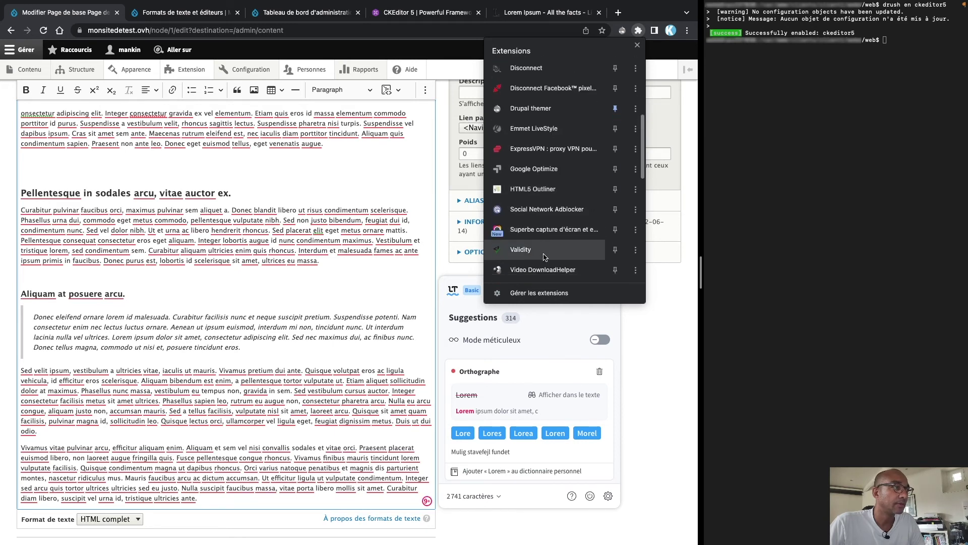
{"action": "scroll", "coordinate": [543, 247], "scroll_direction": "down", "scroll_amount": 5}
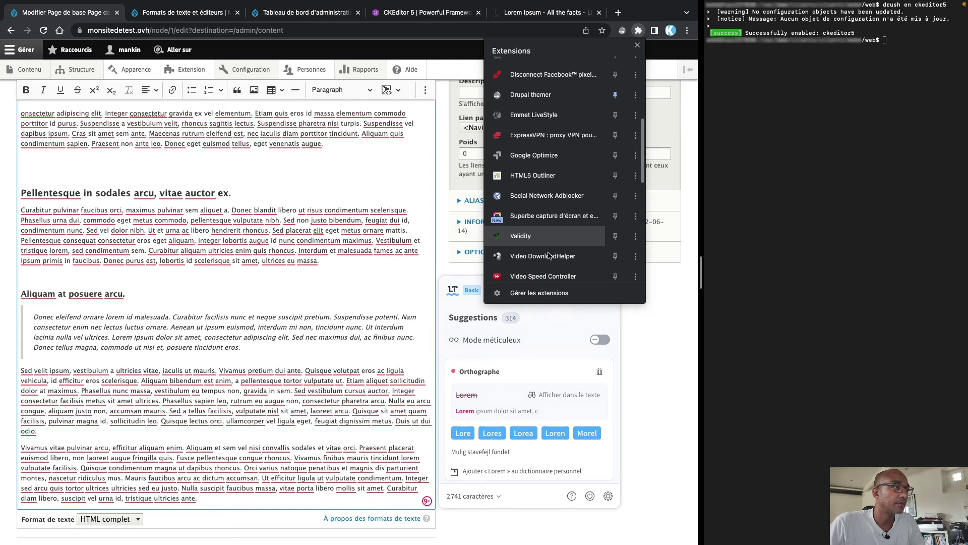
{"action": "scroll", "coordinate": [531, 234], "scroll_direction": "up", "scroll_amount": 12}
{"action": "left_click", "coordinate": [611, 362]}
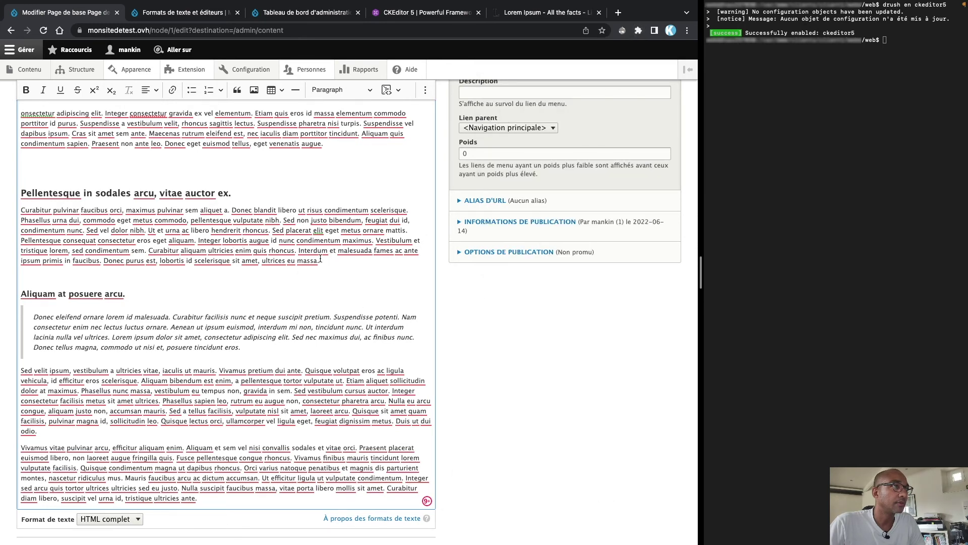
Split the paragraph under the "Lorem ipsum dolor sit amet, c" heading after the word "gravida".
{"action": "left_click_drag", "start_coordinate": [320, 259], "coordinate": [21, 209]}
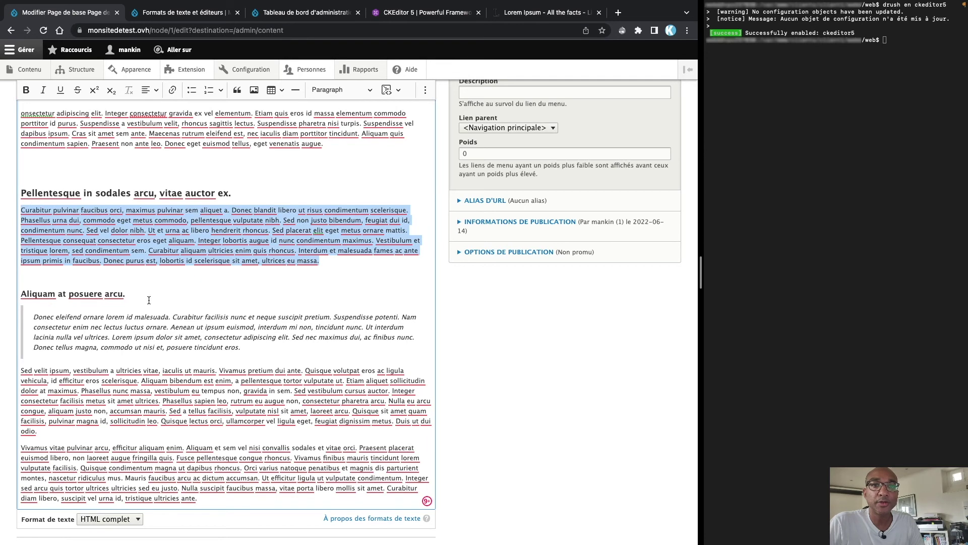
{"action": "scroll", "coordinate": [227, 353], "scroll_direction": "down", "scroll_amount": 3}
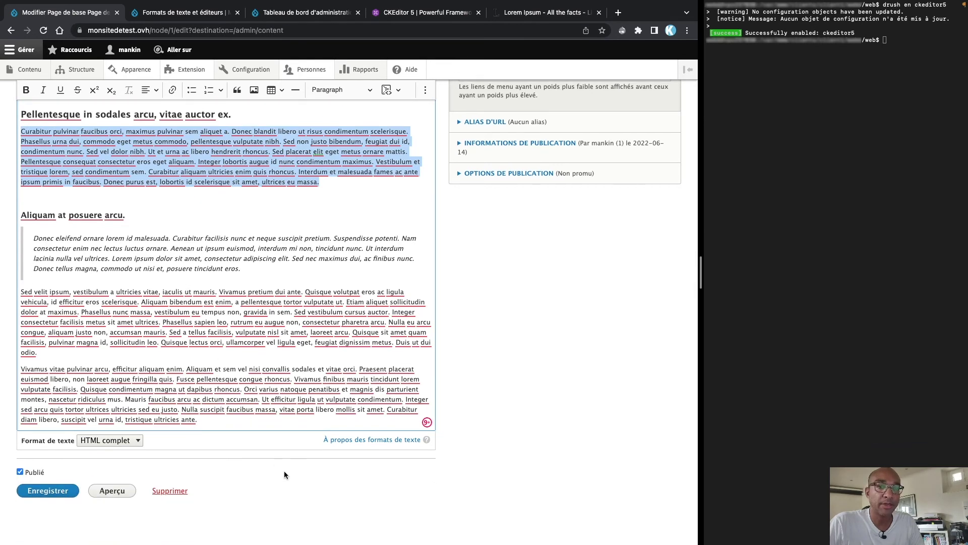
{"action": "scroll", "coordinate": [272, 454], "scroll_direction": "up", "scroll_amount": 10}
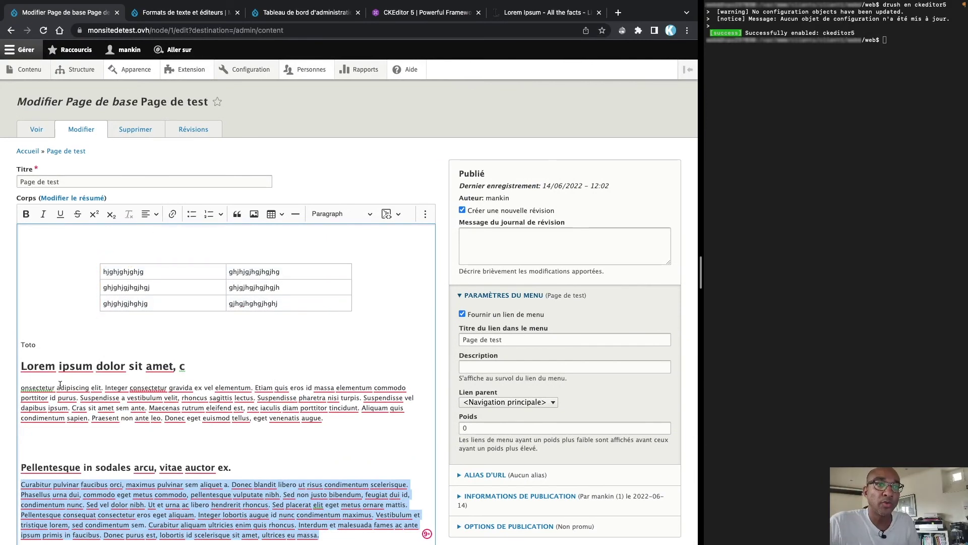
{"action": "left_click", "coordinate": [191, 388]}
{"action": "key", "text": "Return"}
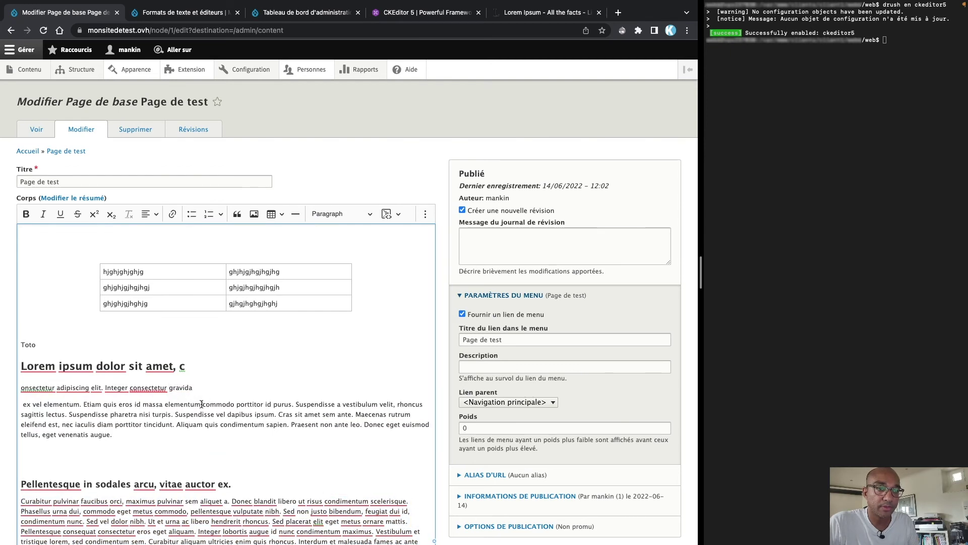
Split the paragraph under the "Lorem ipsum dolor sit amet, c" heading further, after "massa elementum" and after "vestibulum velit,".
{"action": "key", "text": "Return"}
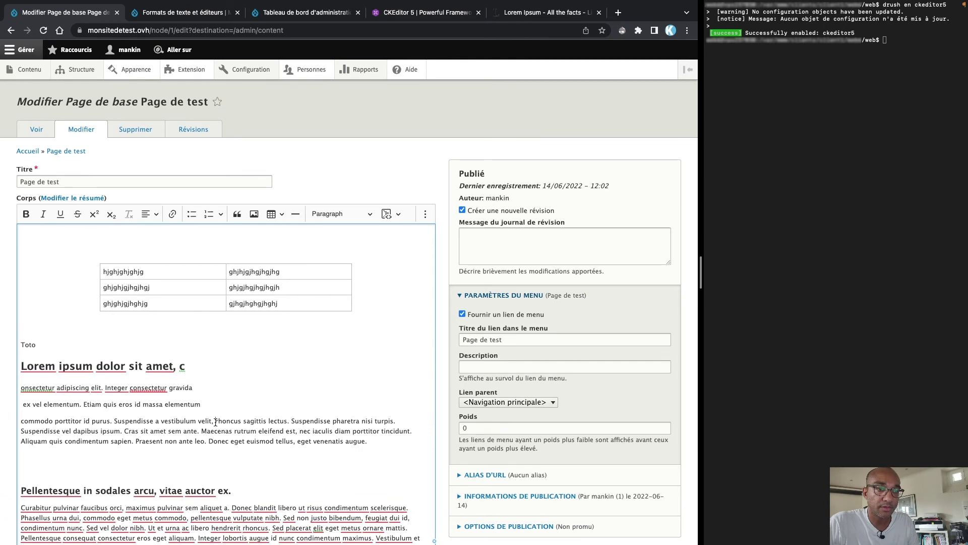
{"action": "left_click", "coordinate": [216, 421]}
{"action": "key", "text": "Return"}
Turn the three short paragraphs under the "Lorem ipsum dolor sit amet, c" heading into a numbered list.
{"action": "key", "text": "super+shift+Left"}
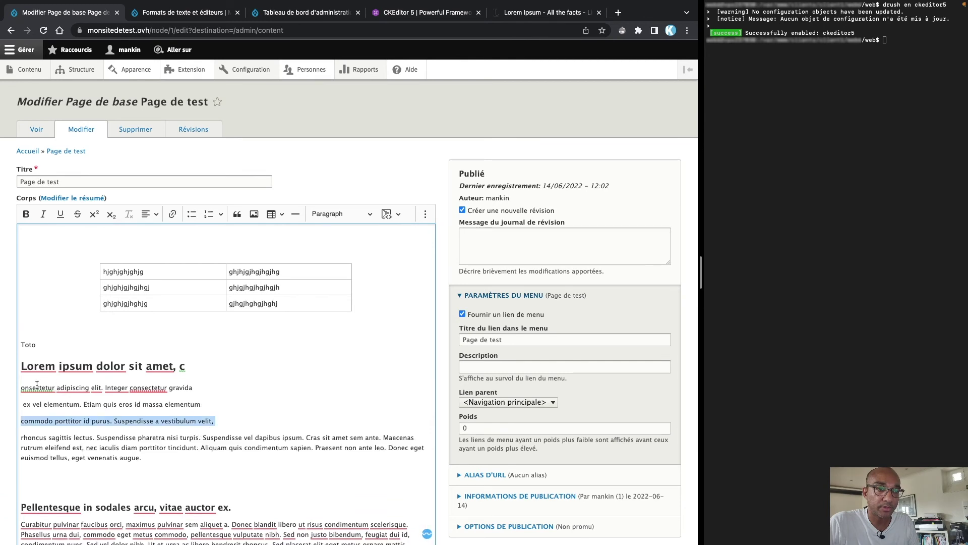
{"action": "key", "text": "shift+Up"}
{"action": "key", "text": "shift+Up"}
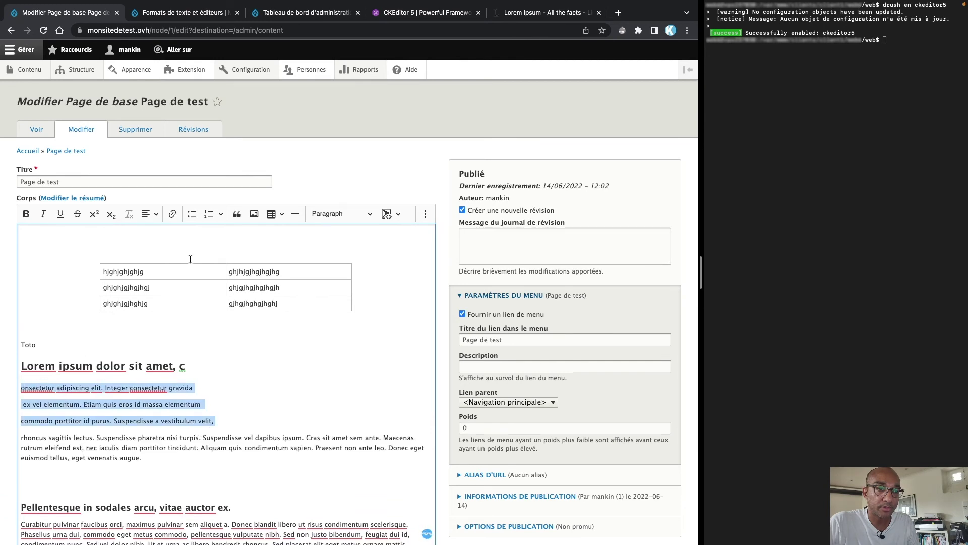
{"action": "left_click", "coordinate": [220, 215]}
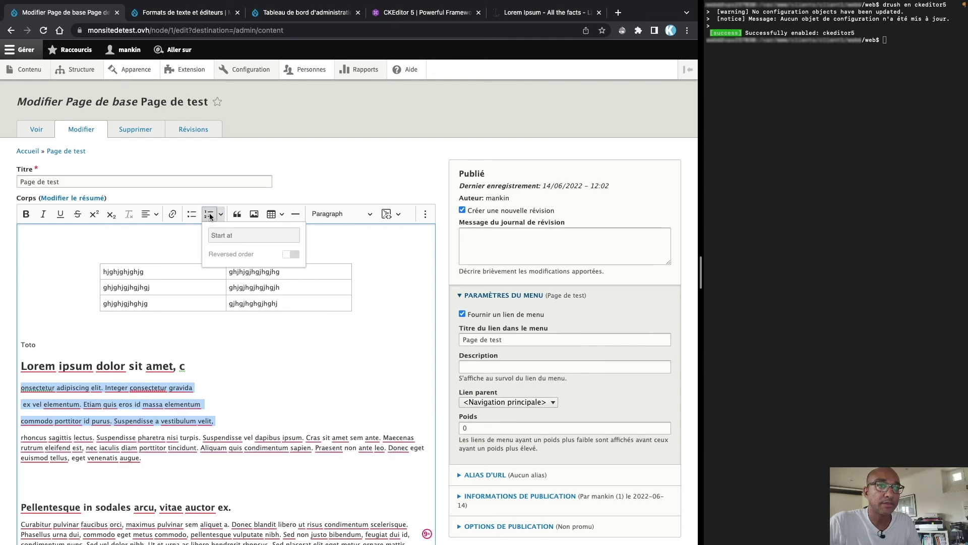
{"action": "left_click", "coordinate": [208, 215]}
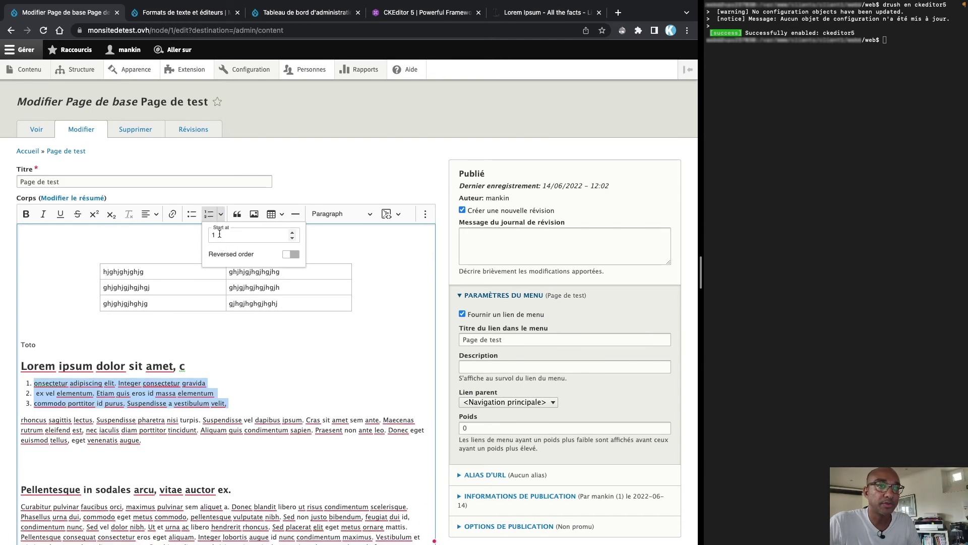
Try reversed order on the numbered list, then a start number of 2, and restore the start number to 1.
{"action": "left_click", "coordinate": [294, 255]}
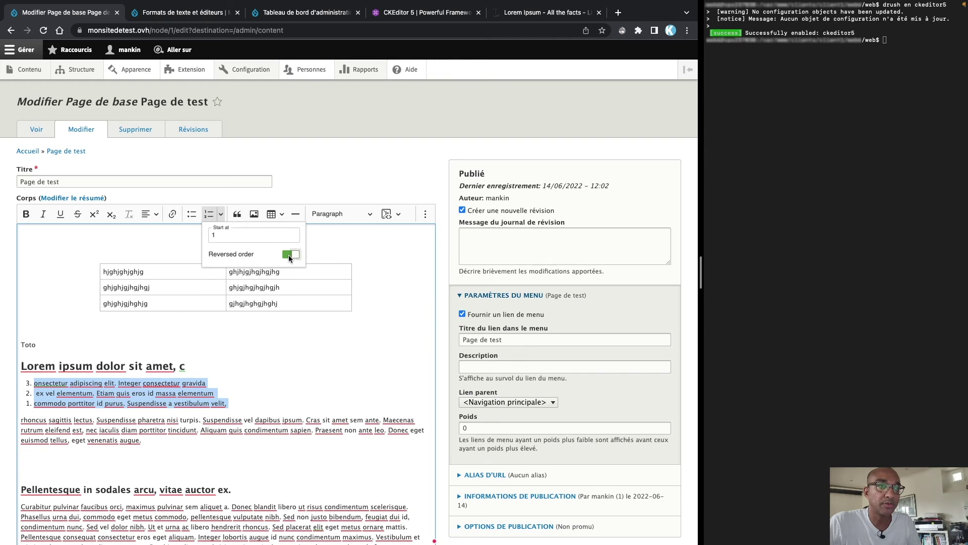
{"action": "left_click", "coordinate": [293, 256]}
{"action": "left_click", "coordinate": [218, 238]}
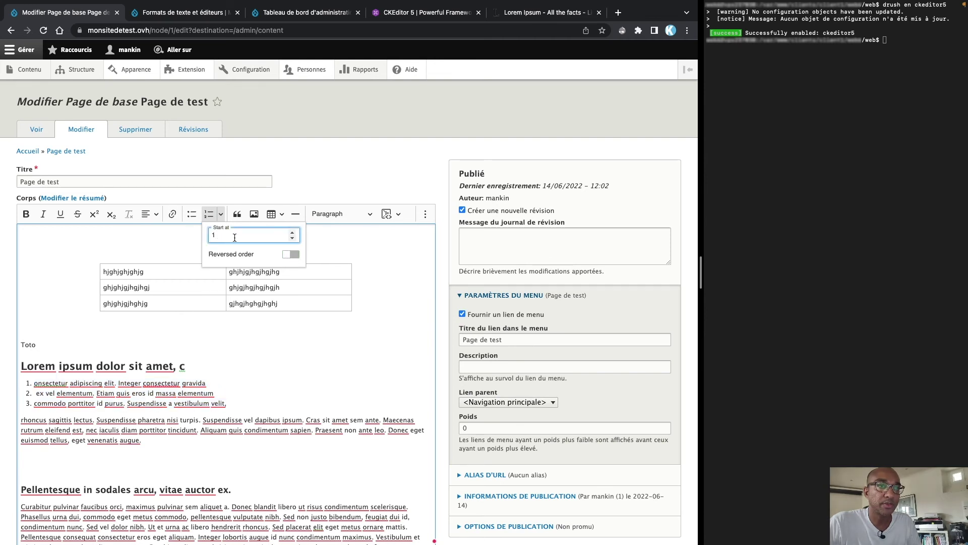
{"action": "double_click", "coordinate": [211, 234]}
{"action": "type", "text": "2"}
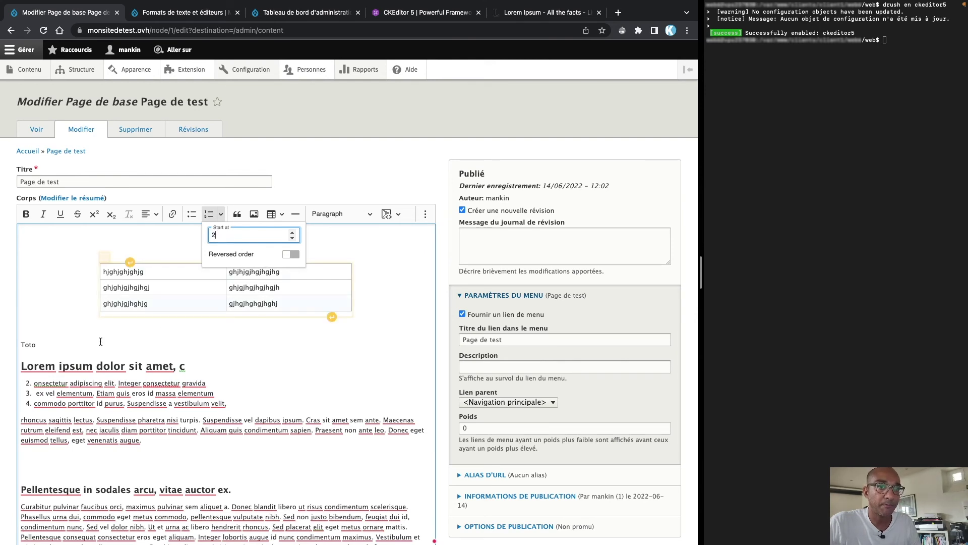
{"action": "double_click", "coordinate": [213, 235]}
Remove the numbering from the three list items, turning them back into plain paragraphs.
{"action": "left_click_drag", "start_coordinate": [228, 404], "coordinate": [14, 385]}
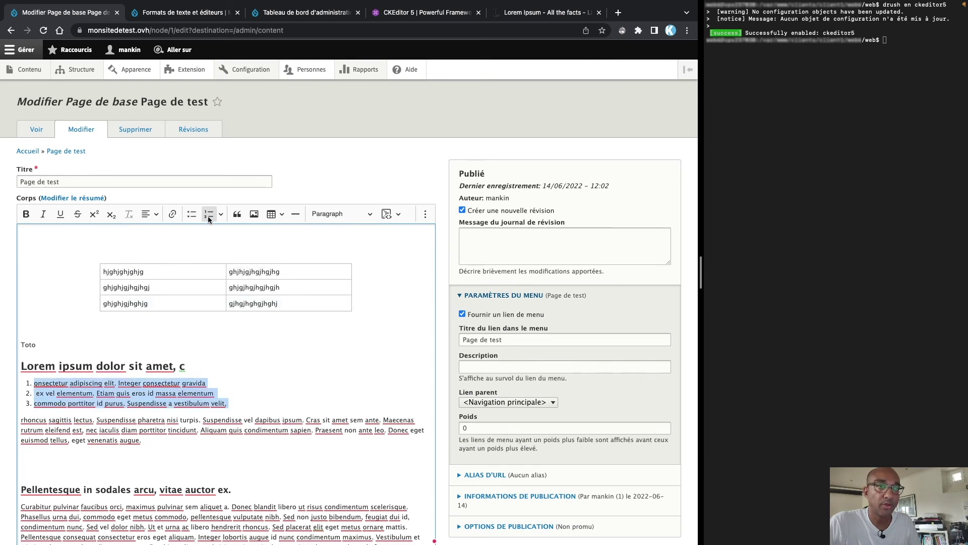
{"action": "left_click", "coordinate": [221, 215]}
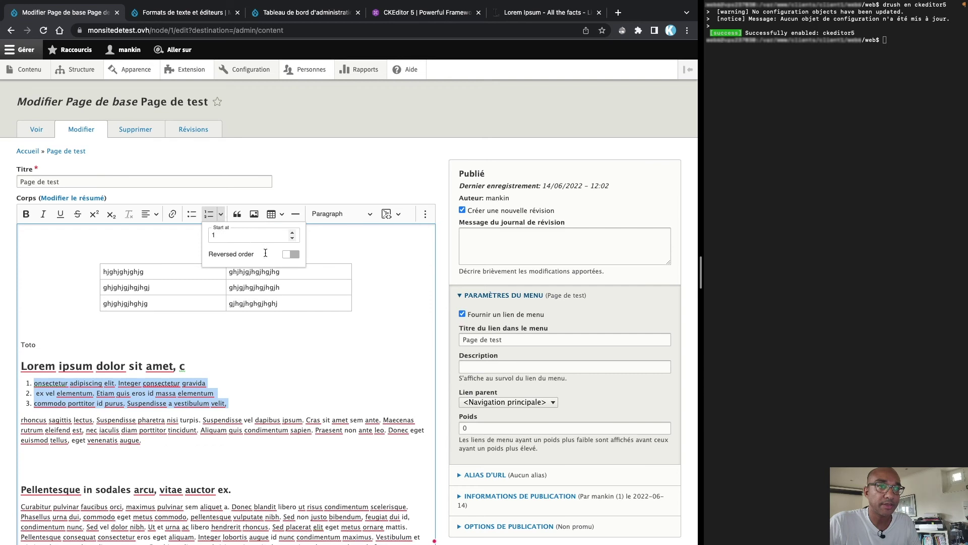
{"action": "left_click", "coordinate": [208, 214]}
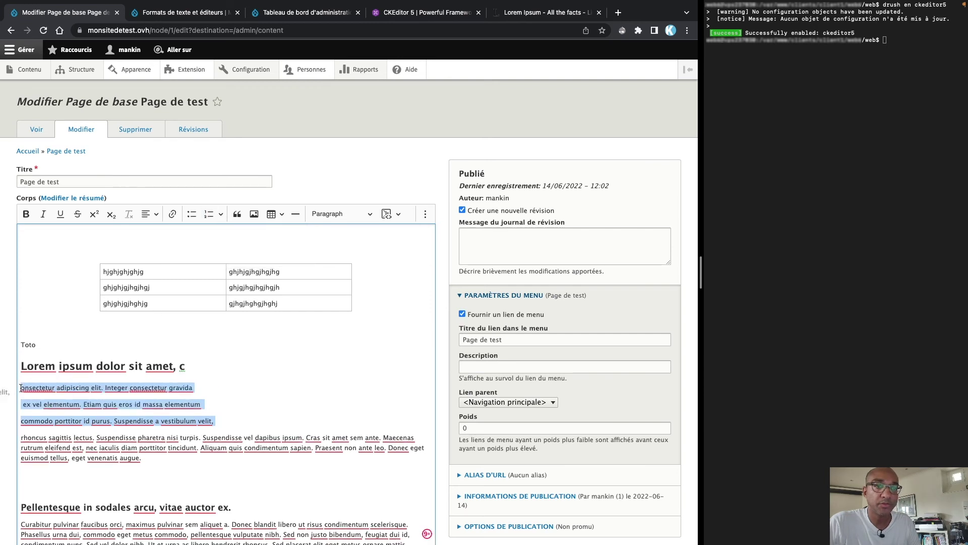
Save the edited page and open the published "Page de test" from the content list.
{"action": "scroll", "coordinate": [302, 427], "scroll_direction": "down", "scroll_amount": 10}
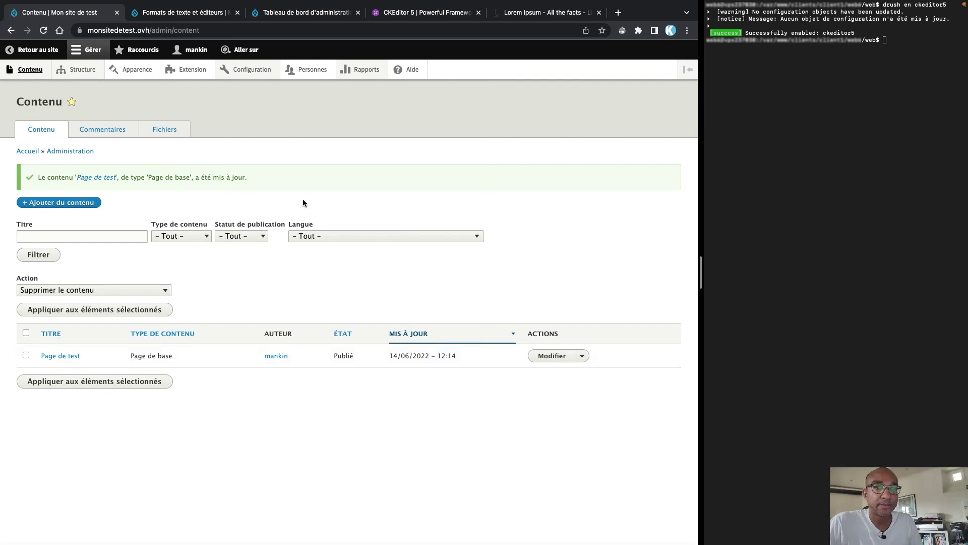
{"action": "left_click", "coordinate": [56, 357]}
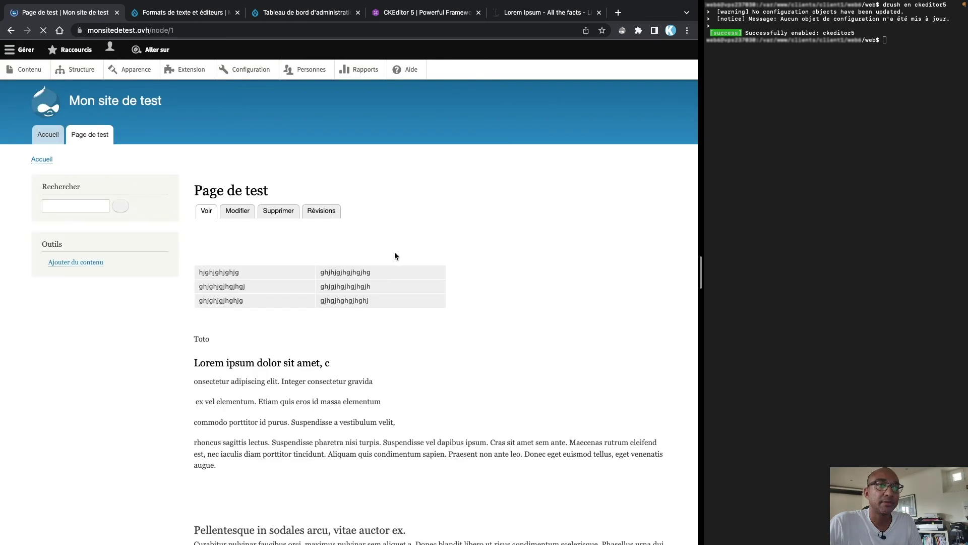
Examine how the split paragraphs, the block quote and the "Toto" line are rendered on the published page.
{"action": "scroll", "coordinate": [307, 394], "scroll_direction": "down", "scroll_amount": 3}
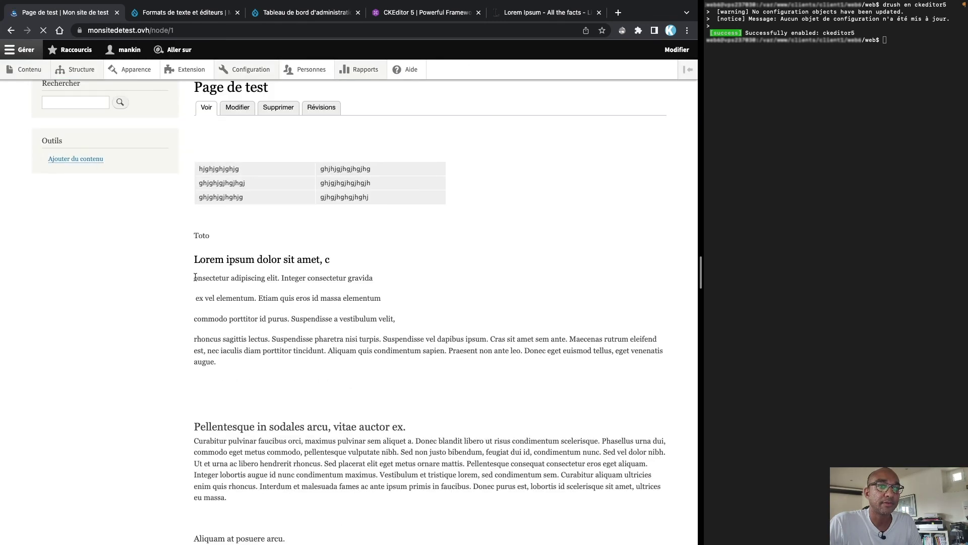
{"action": "left_click_drag", "start_coordinate": [193, 277], "coordinate": [401, 322]}
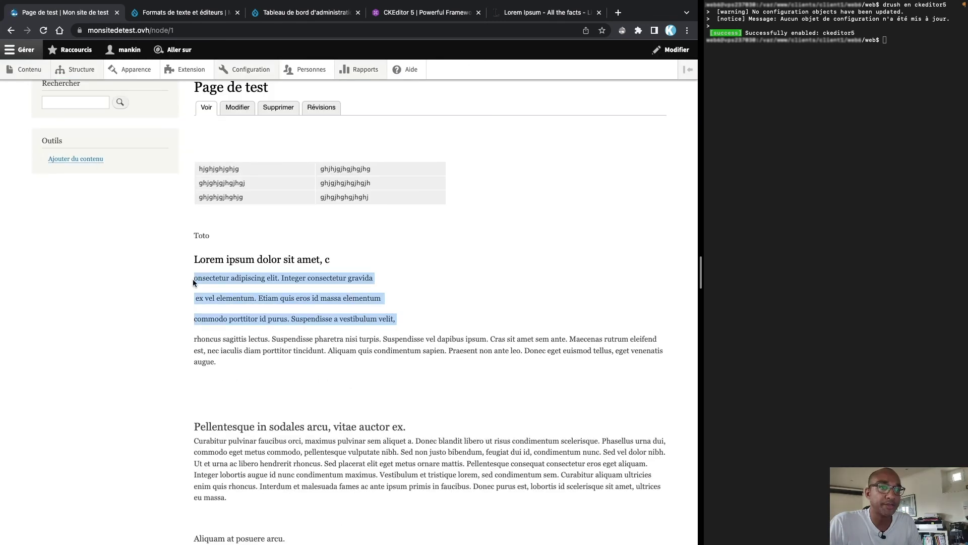
{"action": "left_click_drag", "start_coordinate": [193, 279], "coordinate": [398, 321]}
{"action": "scroll", "coordinate": [398, 321], "scroll_direction": "down", "scroll_amount": 6}
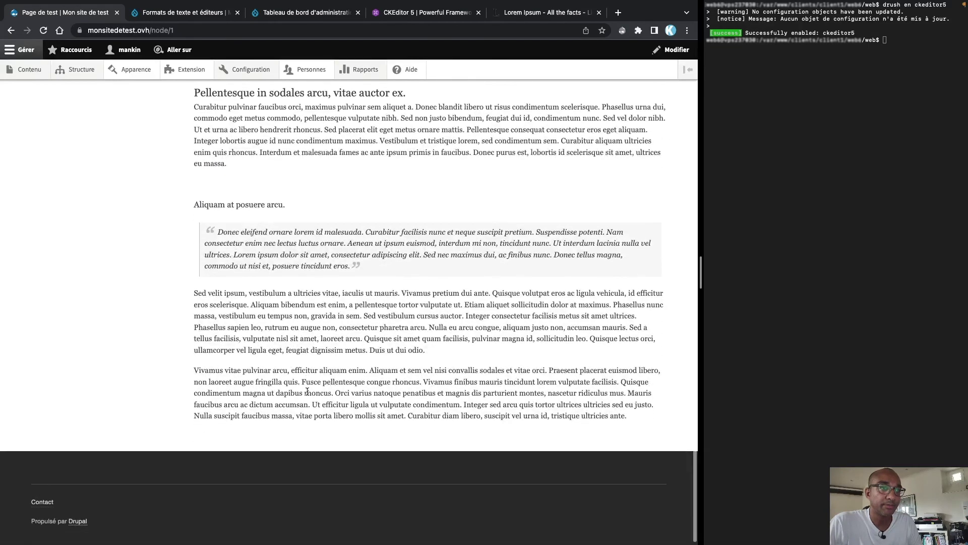
{"action": "left_click_drag", "start_coordinate": [375, 267], "coordinate": [206, 236]}
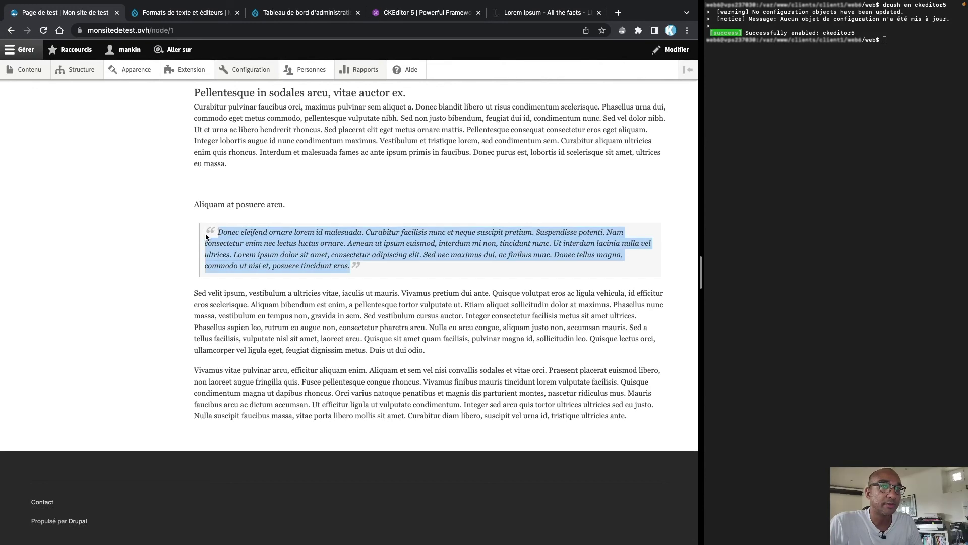
{"action": "scroll", "coordinate": [230, 258], "scroll_direction": "up", "scroll_amount": 10}
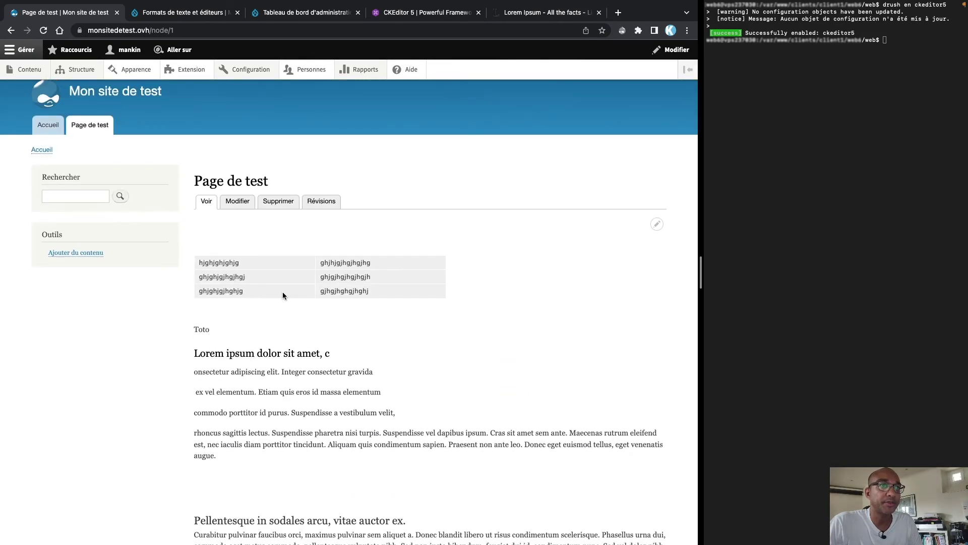
{"action": "left_click_drag", "start_coordinate": [209, 331], "coordinate": [182, 331]}
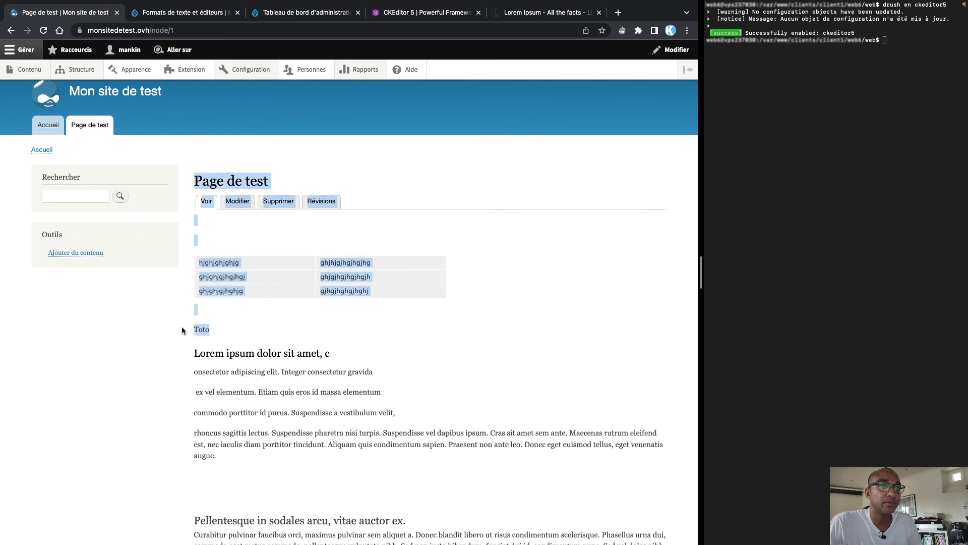
{"action": "left_click", "coordinate": [204, 333]}
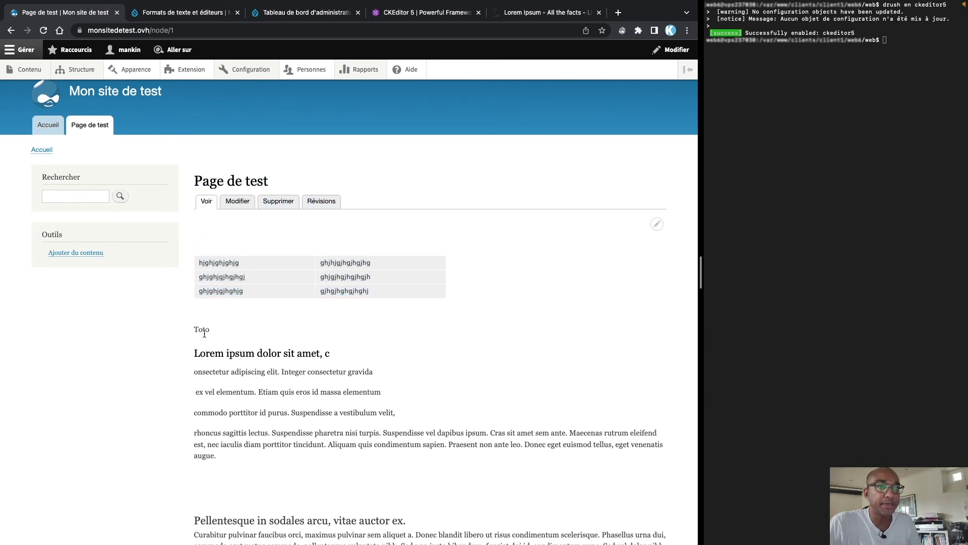
Reopen "Page de test" for editing and link the word "Toto" to the URL "#".
{"action": "left_click", "coordinate": [238, 201]}
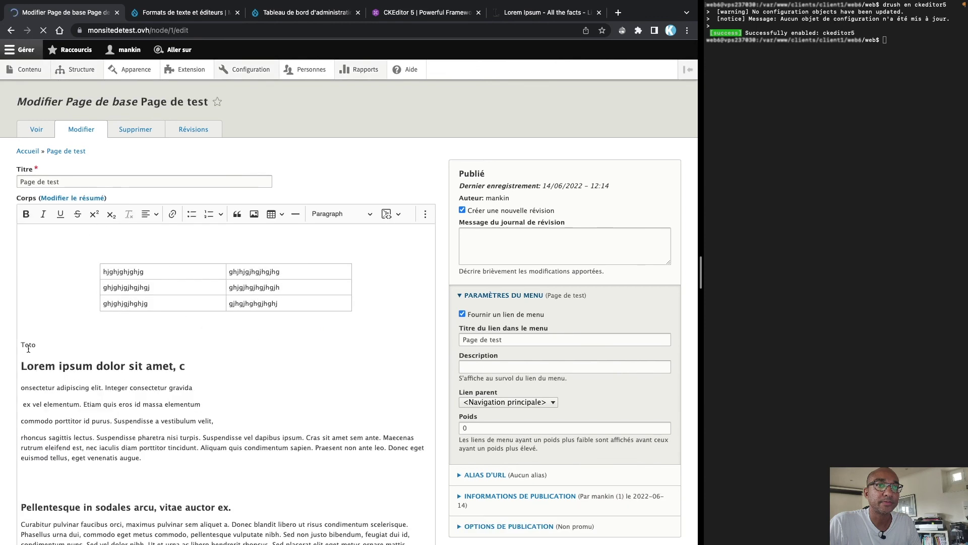
{"action": "double_click", "coordinate": [14, 344]}
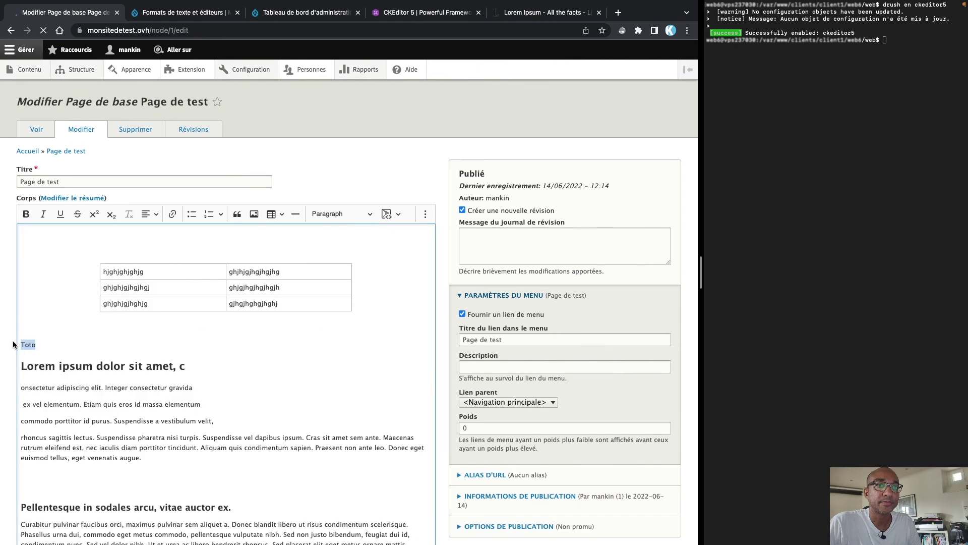
{"action": "left_click", "coordinate": [172, 214]}
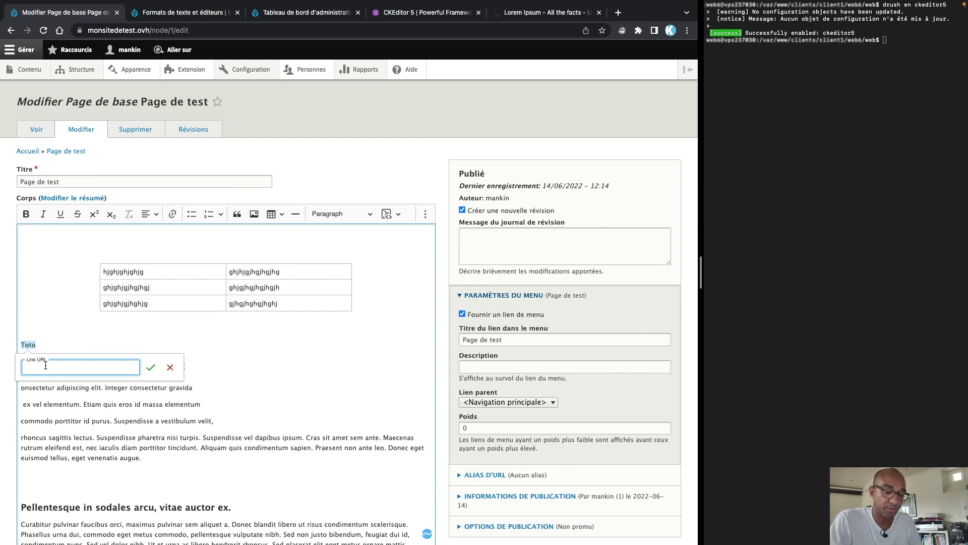
{"action": "type", "text": "#"}
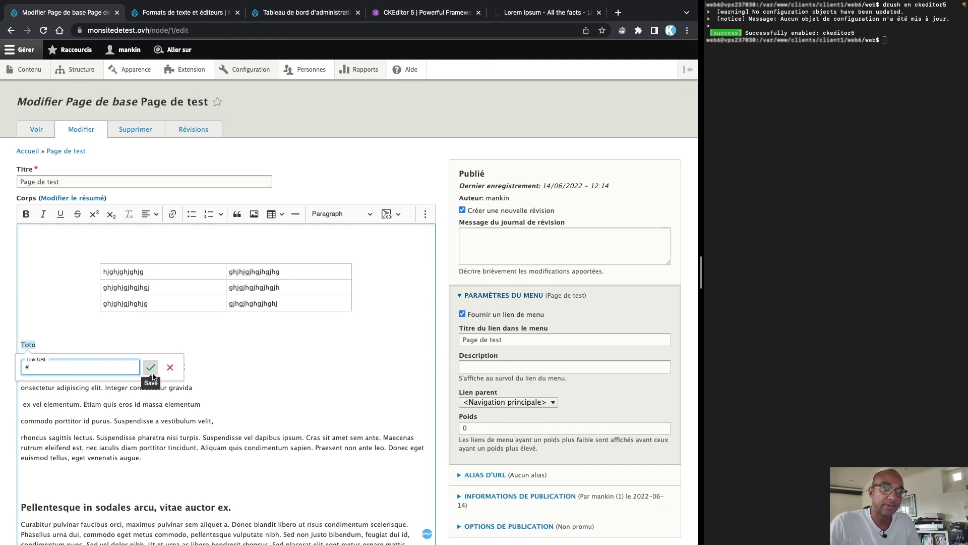
{"action": "left_click", "coordinate": [169, 374]}
{"action": "left_click", "coordinate": [263, 367]}
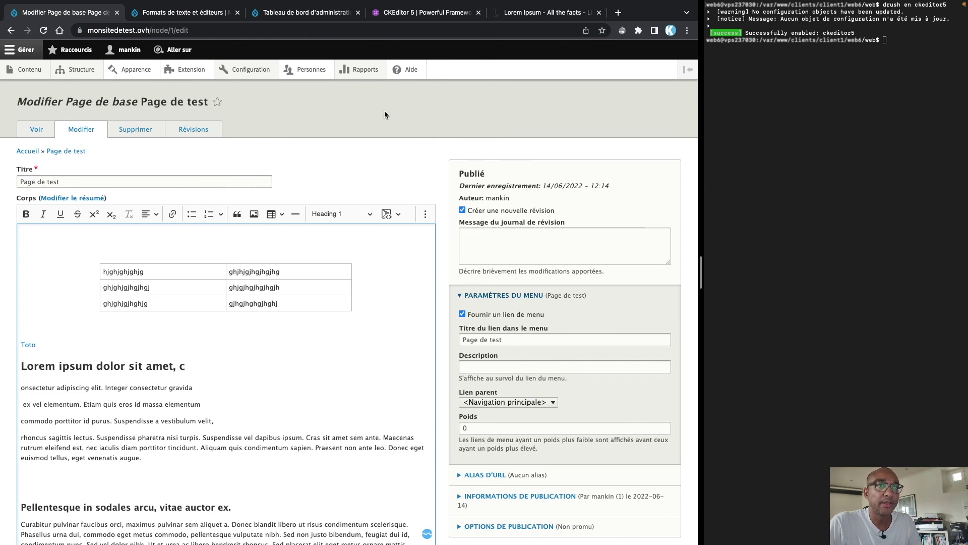
Go to the "Formats de texte et éditeurs" settings in the content authoring configuration.
{"action": "mouse_move", "coordinate": [256, 72]}
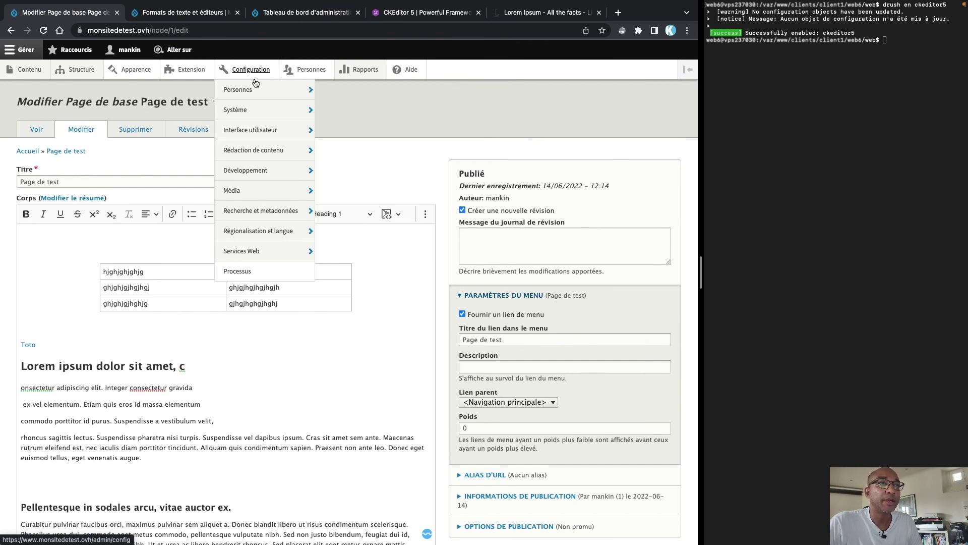
{"action": "mouse_move", "coordinate": [263, 152]}
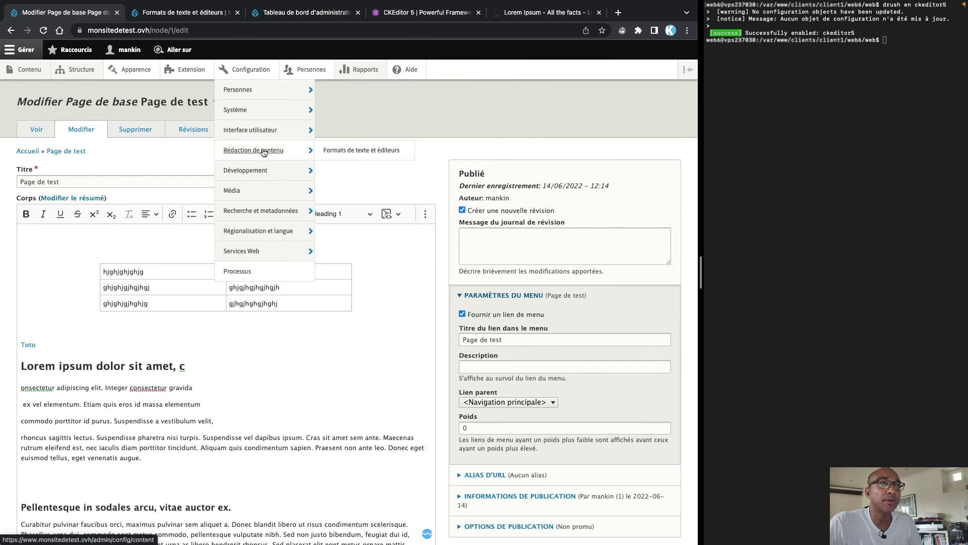